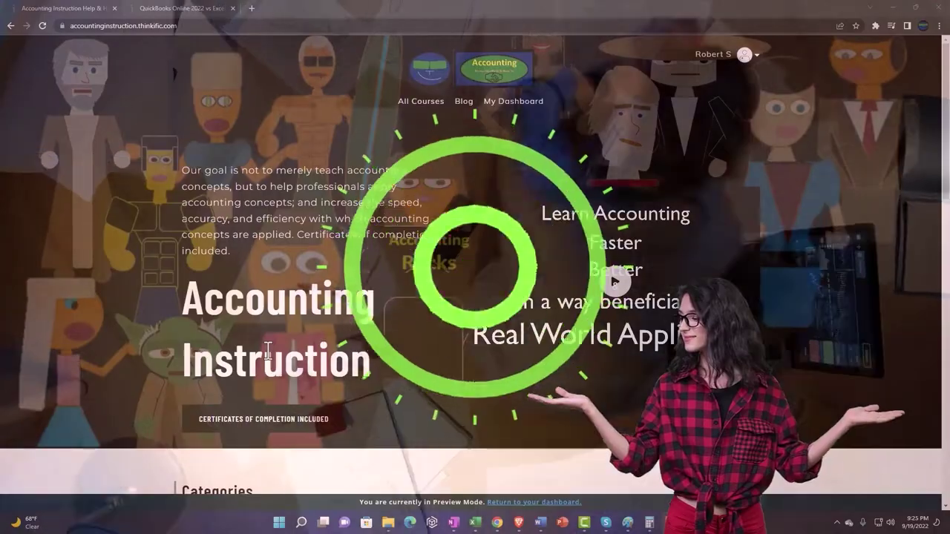
# Browse the course categories on the site and view the lesson list of the QuickBooks Online 2022 vs Excel course
pyautogui.scroll(-2, 134, 413)
pyautogui.scroll(-5, 134, 412)
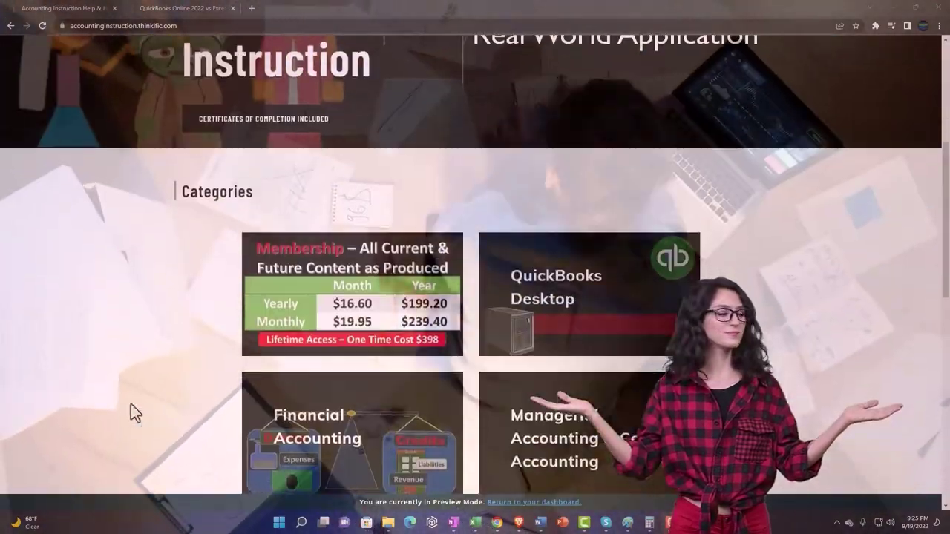
pyautogui.scroll(-5, 133, 412)
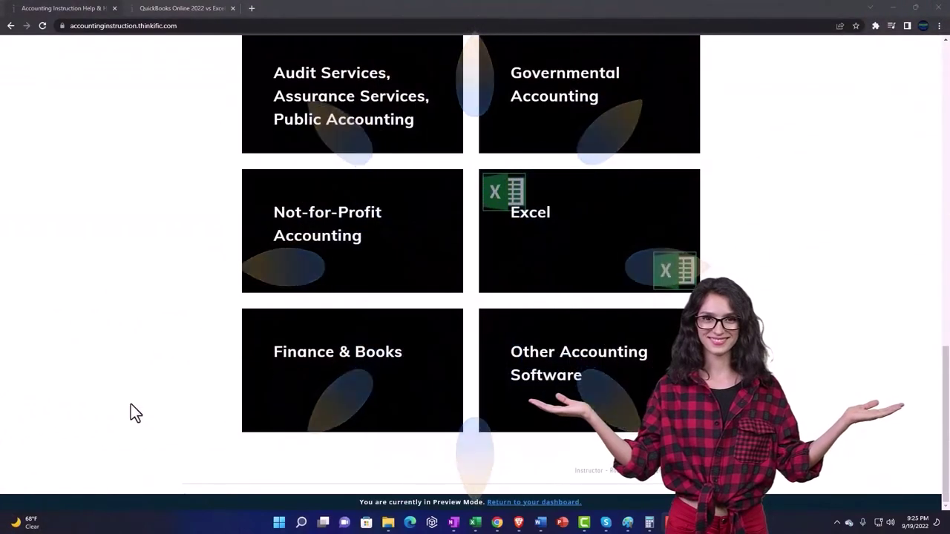
pyautogui.click(173, 9)
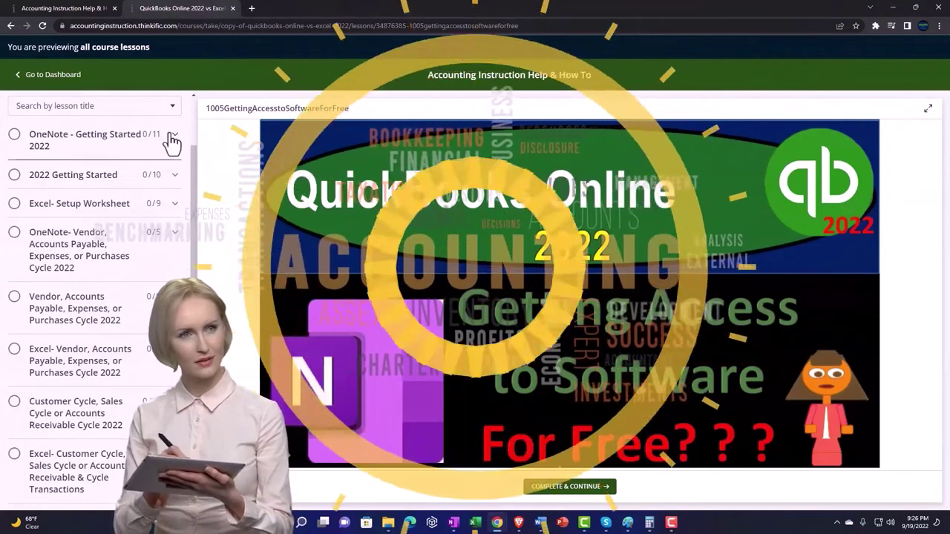
pyautogui.click(171, 138)
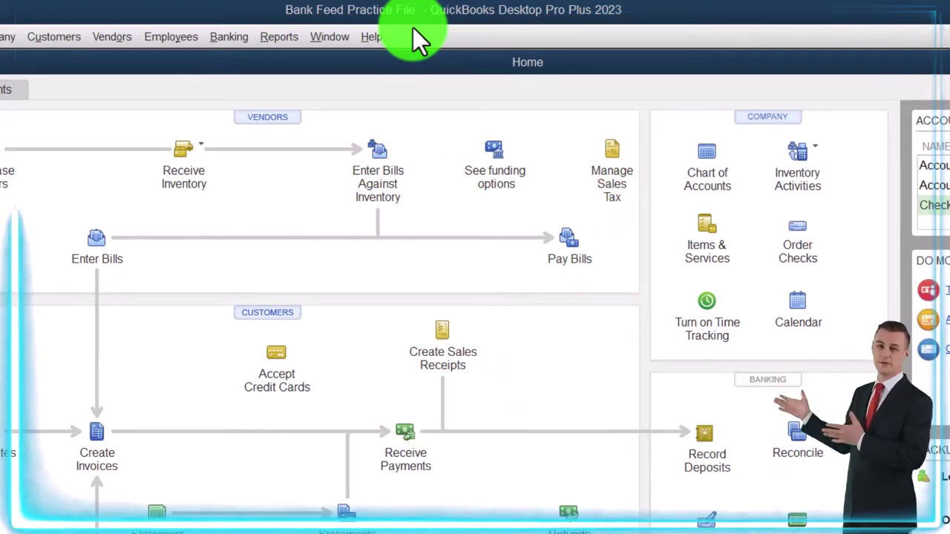
pyautogui.click(23, 37)
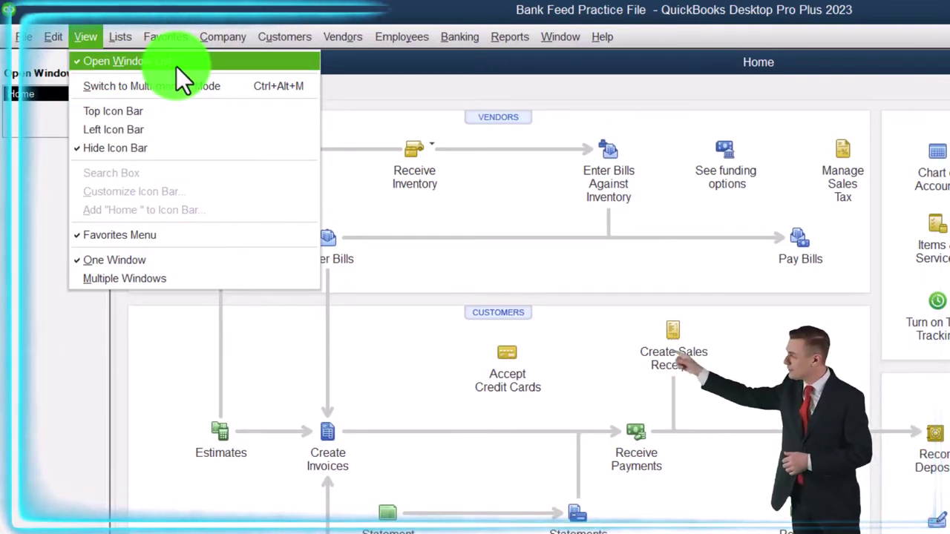
pyautogui.click(27, 195)
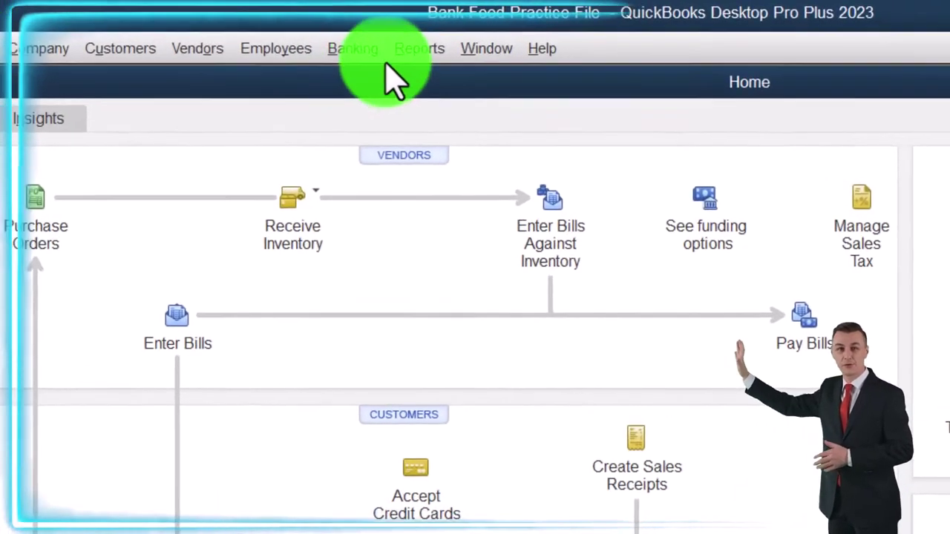
# Open the standard Profit & Loss report and set its date range from 01/01/2022 to 12/31/2022
pyautogui.click(509, 36)
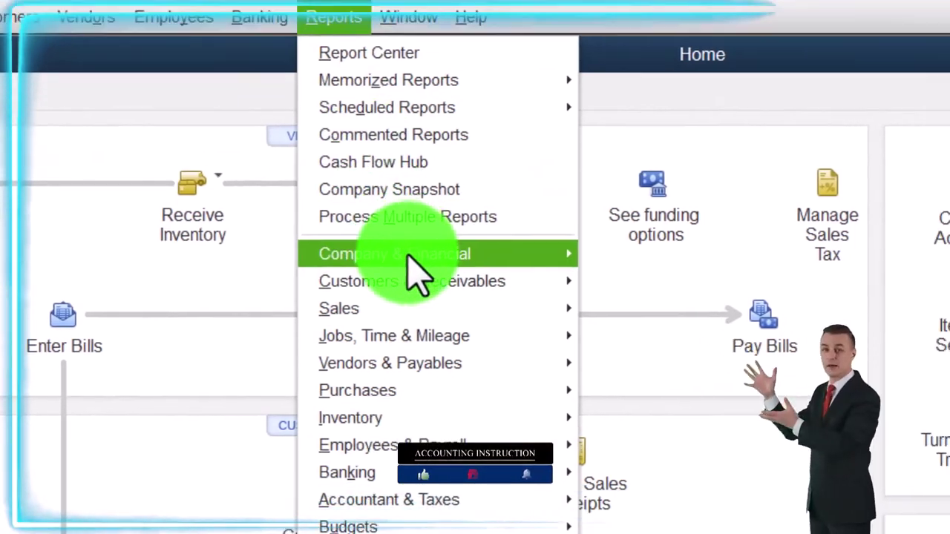
pyautogui.moveTo(408, 291)
pyautogui.click(492, 129)
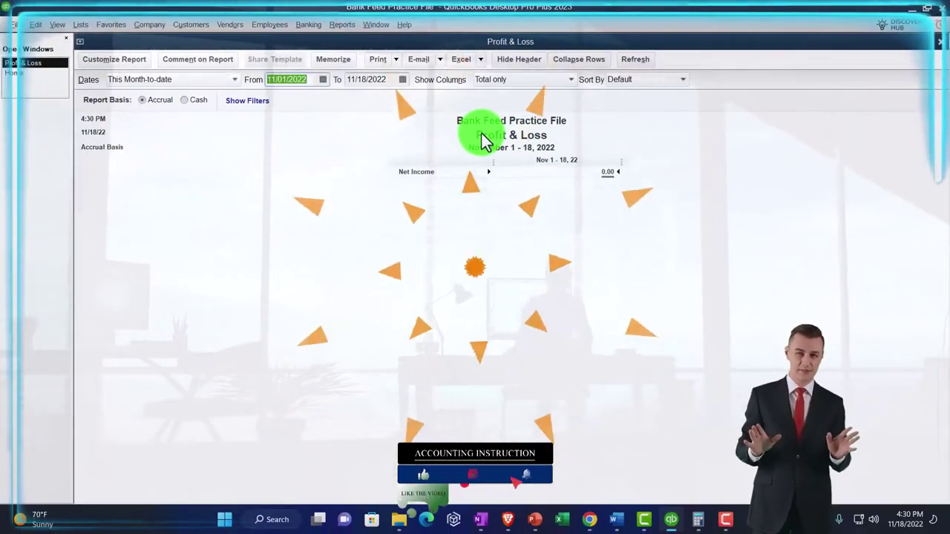
pyautogui.write('01/01/202')
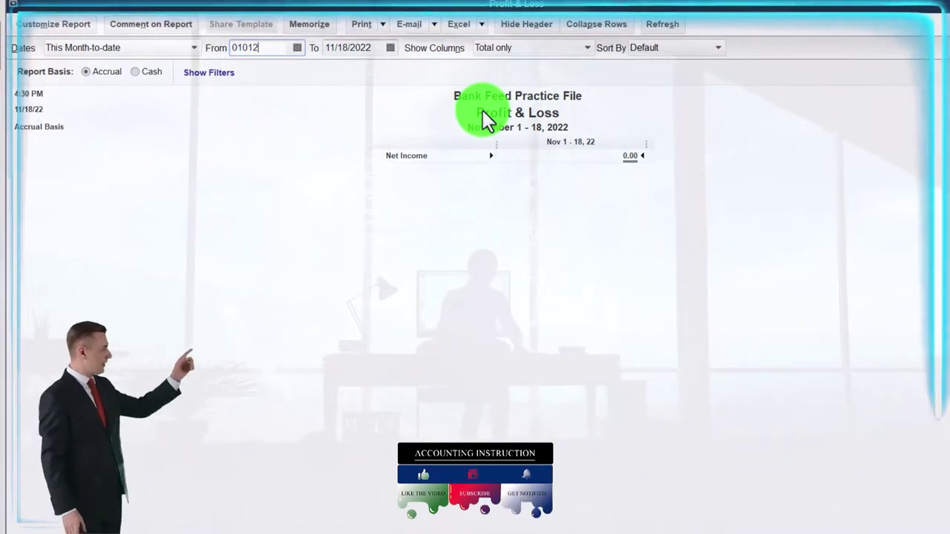
pyautogui.press('Tab')
pyautogui.write('123122')
pyautogui.press('Tab')
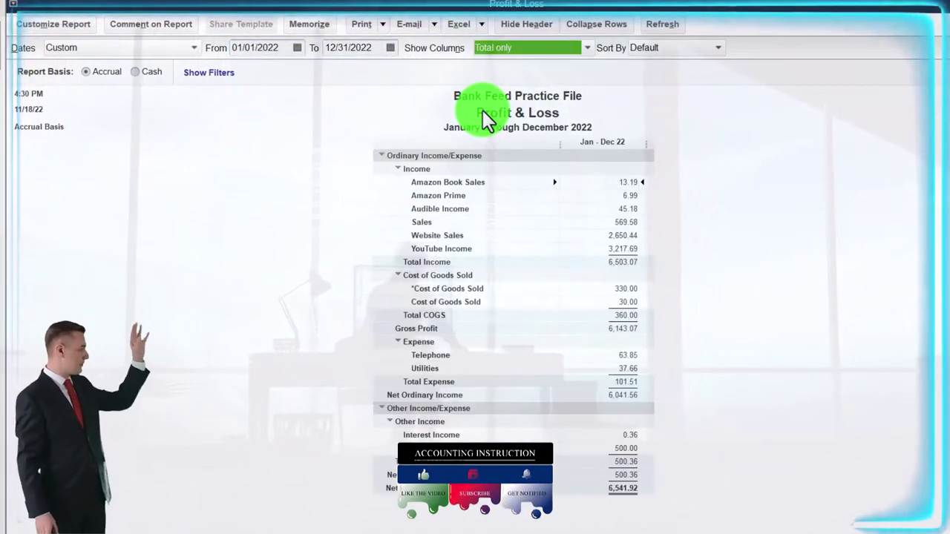
# Customize the Profit & Loss report's column label font to size 14 and apply the change to all related fonts
pyautogui.click(70, 27)
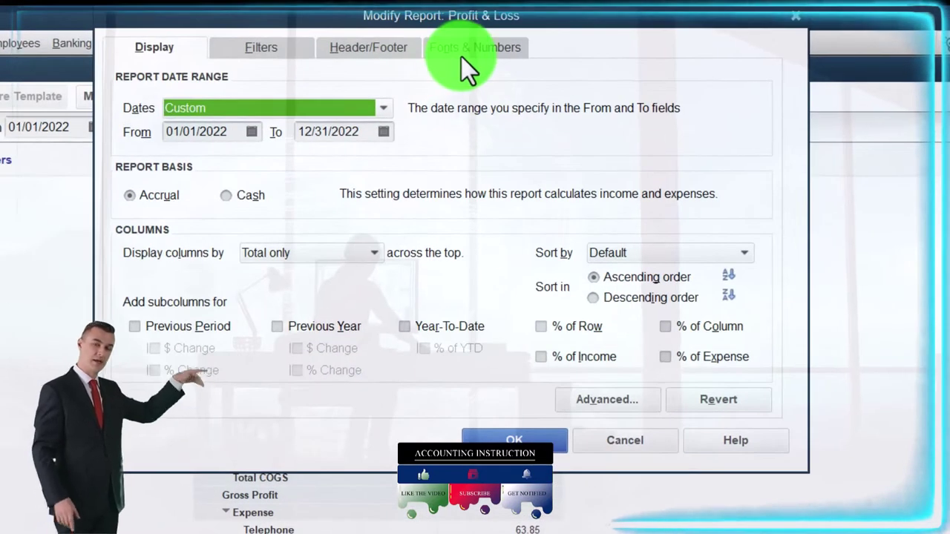
pyautogui.click(570, 0)
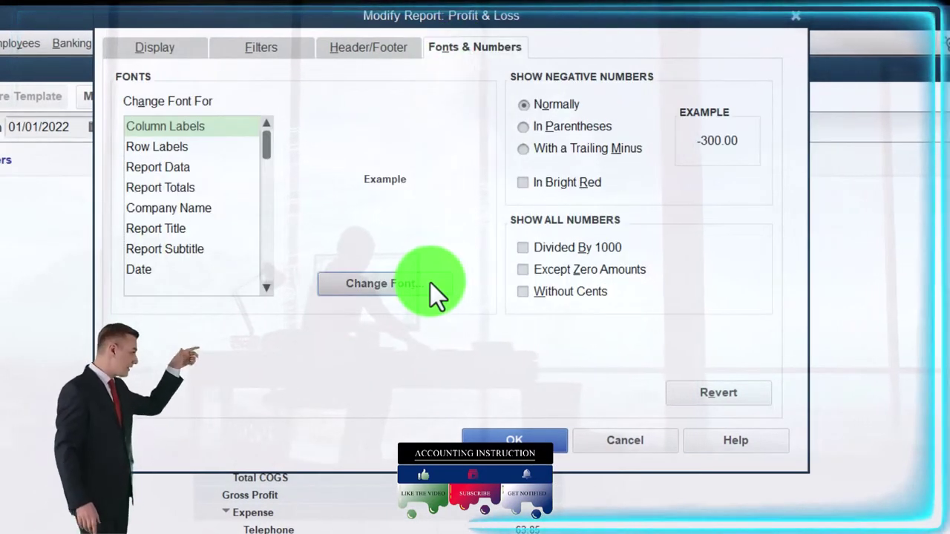
pyautogui.click(430, 283)
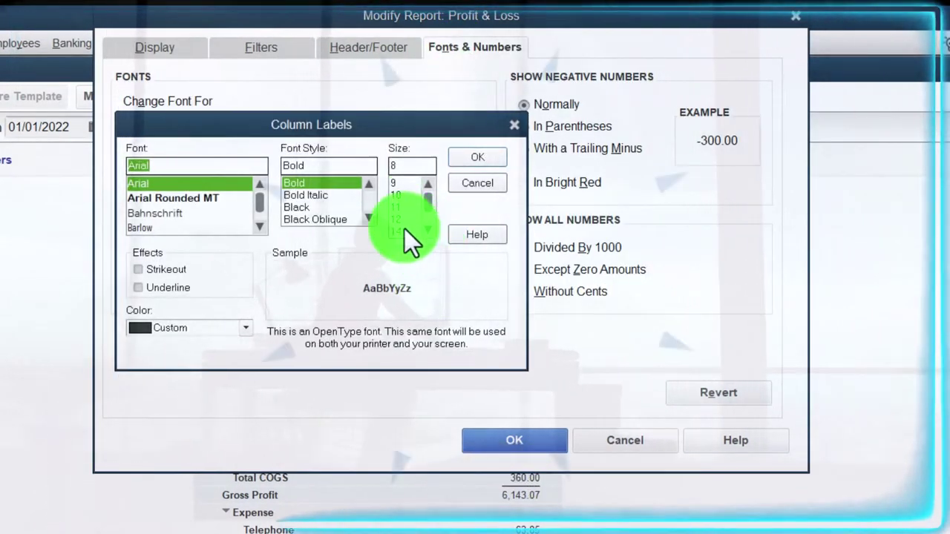
pyautogui.click(410, 221)
pyautogui.click(454, 158)
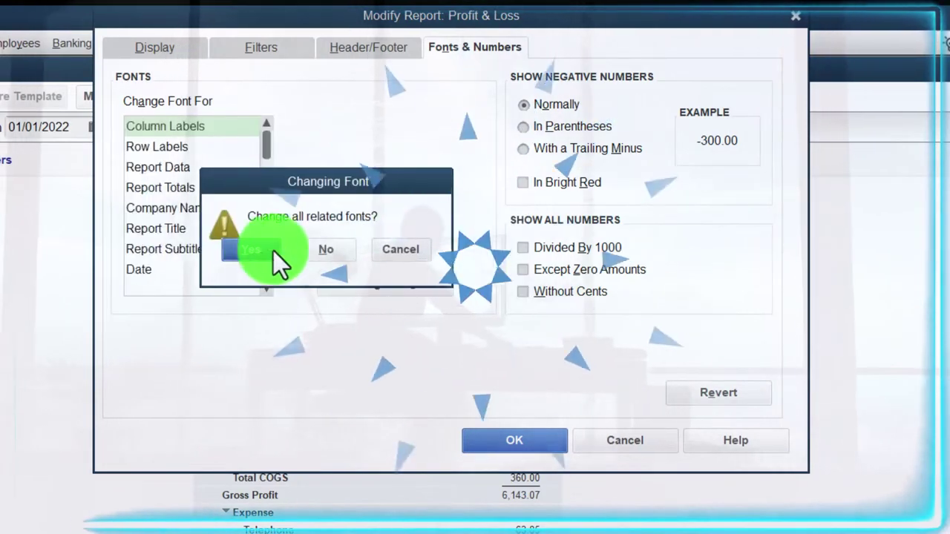
pyautogui.click(261, 251)
pyautogui.click(486, 441)
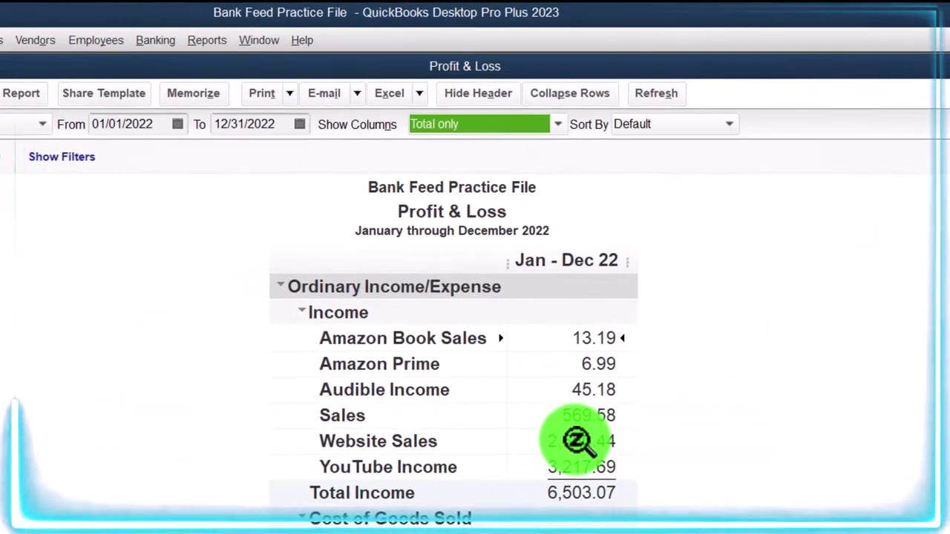
# Open the standard Balance Sheet report and customize its date range to 01/01/2022 through 12/31/2022
pyautogui.click(271, 40)
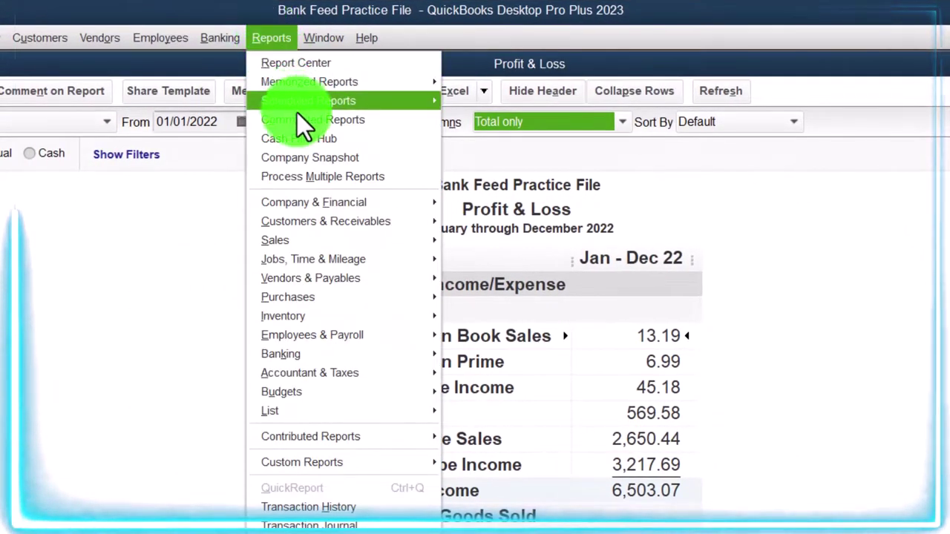
pyautogui.moveTo(396, 202)
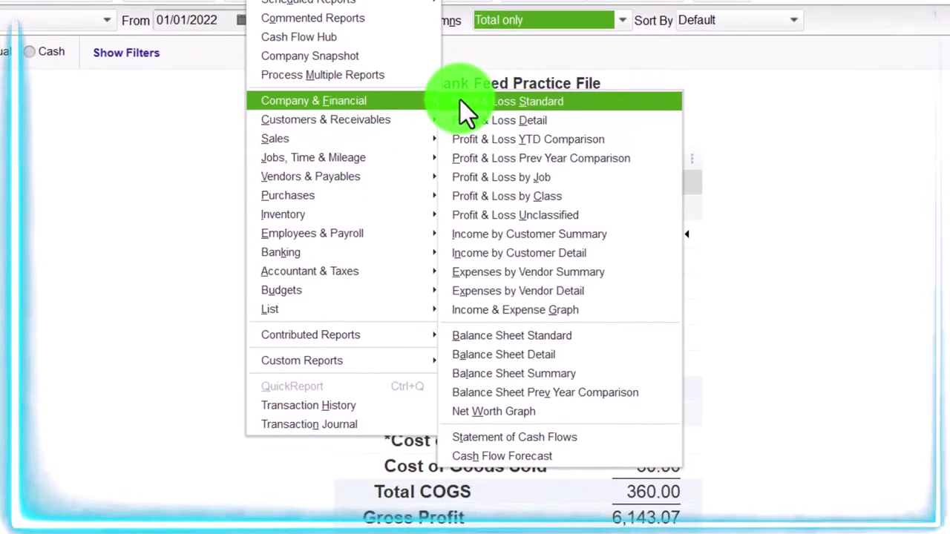
pyautogui.click(598, 337)
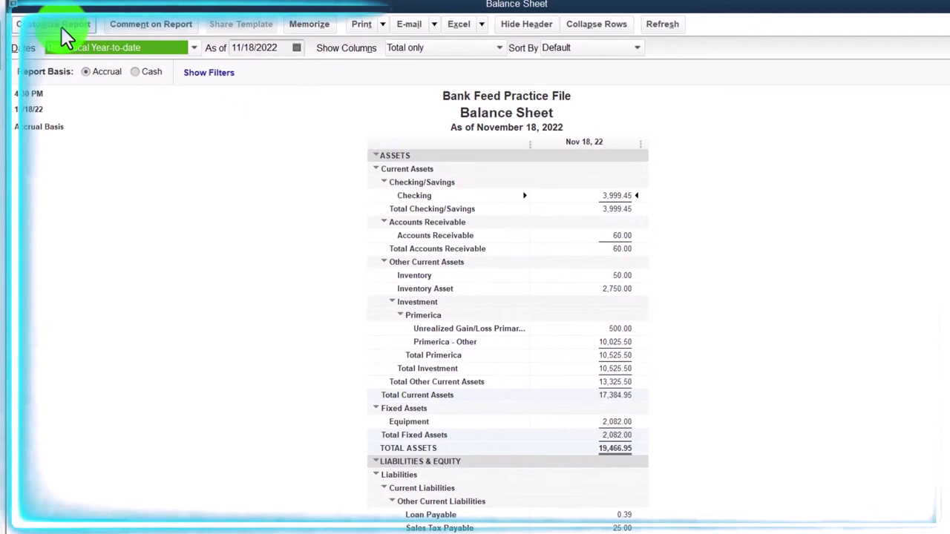
pyautogui.click(62, 27)
pyautogui.write('022')
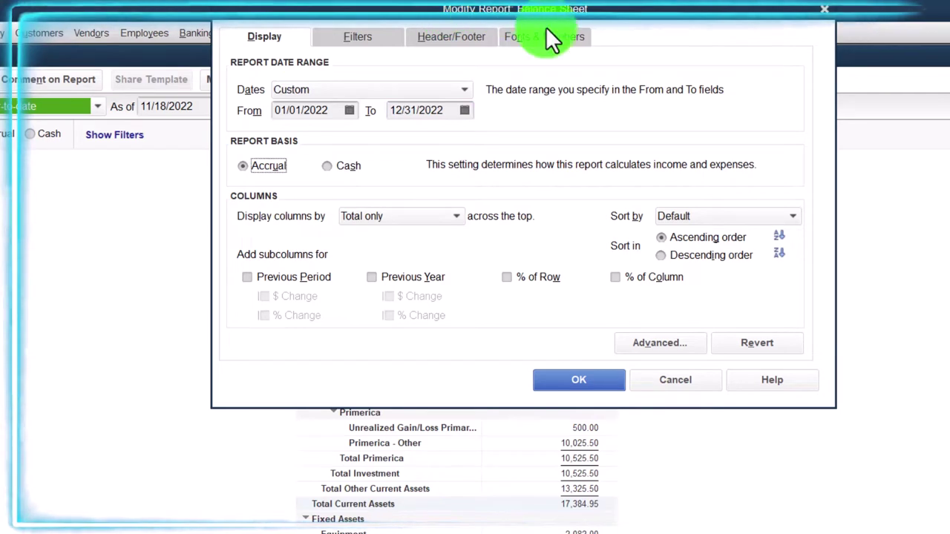
# Set the Balance Sheet's column label font to size 14, including all related fonts, and apply the report changes
pyautogui.click(549, 36)
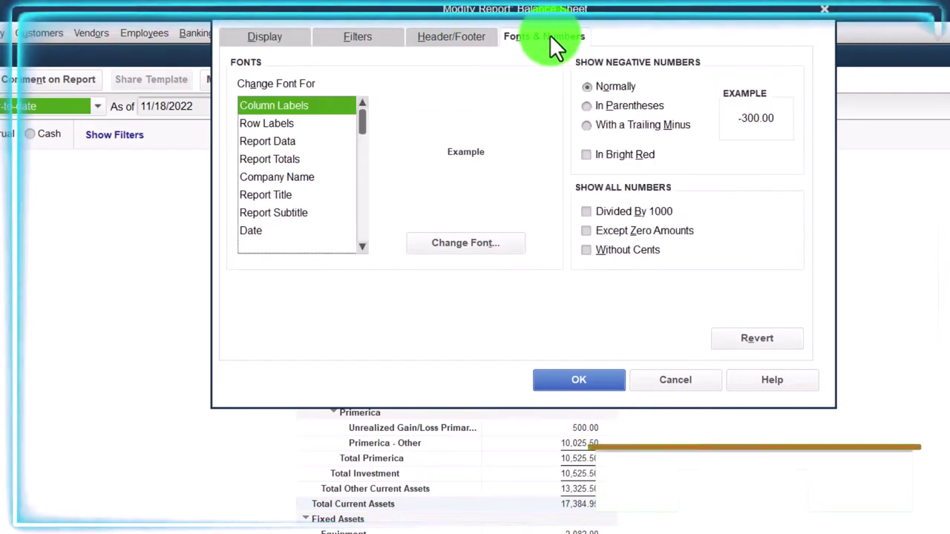
pyautogui.click(476, 245)
pyautogui.click(502, 196)
pyautogui.click(482, 197)
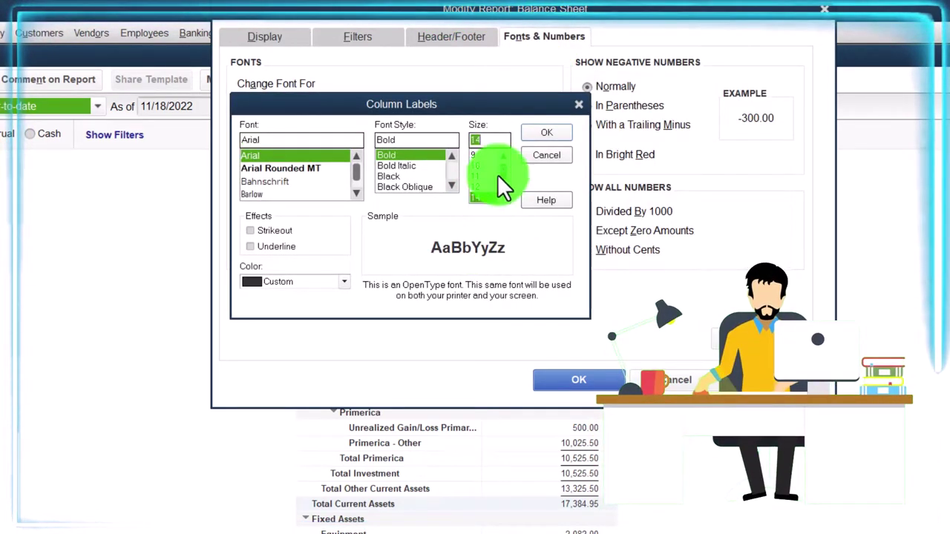
pyautogui.click(531, 133)
pyautogui.click(350, 210)
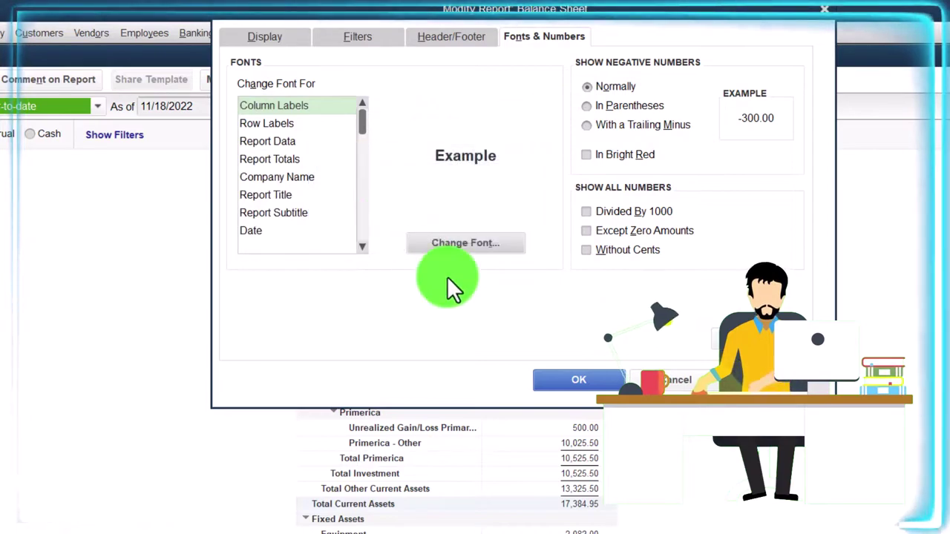
pyautogui.click(558, 379)
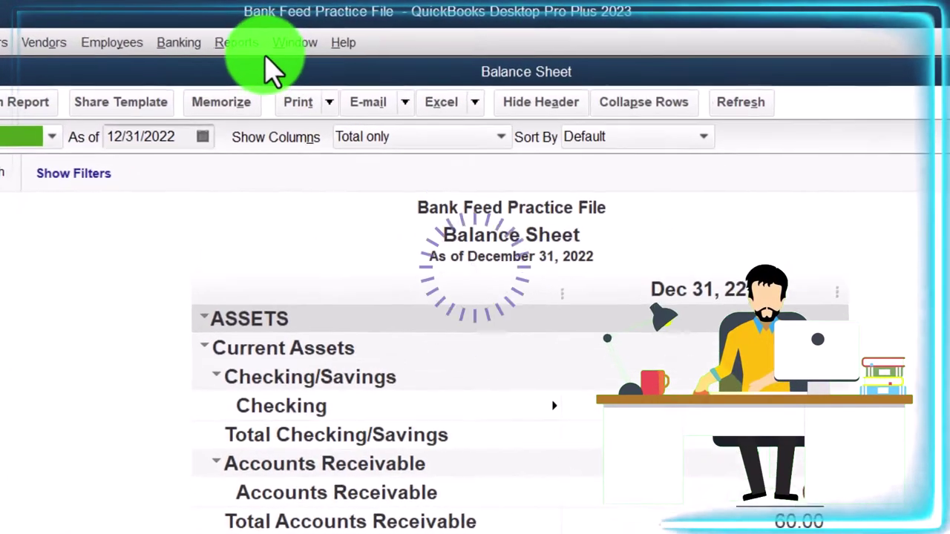
# Open the Bank Feeds Center and show the unrecognized transactions of the checking account
pyautogui.click(178, 42)
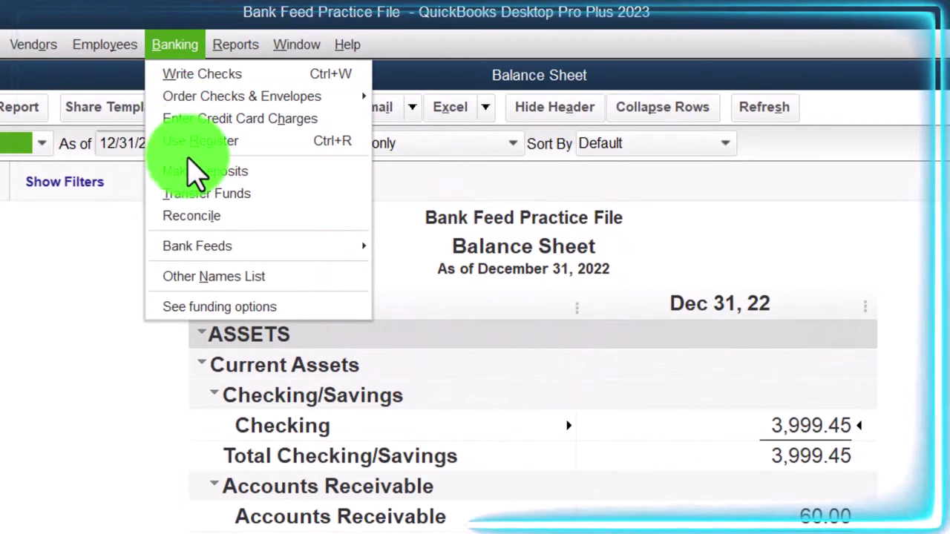
pyautogui.moveTo(208, 253)
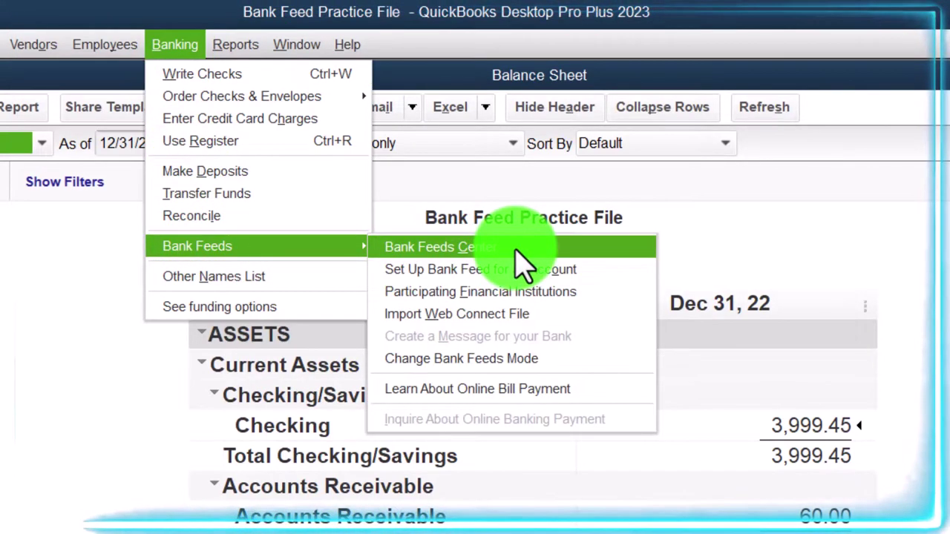
pyautogui.click(517, 250)
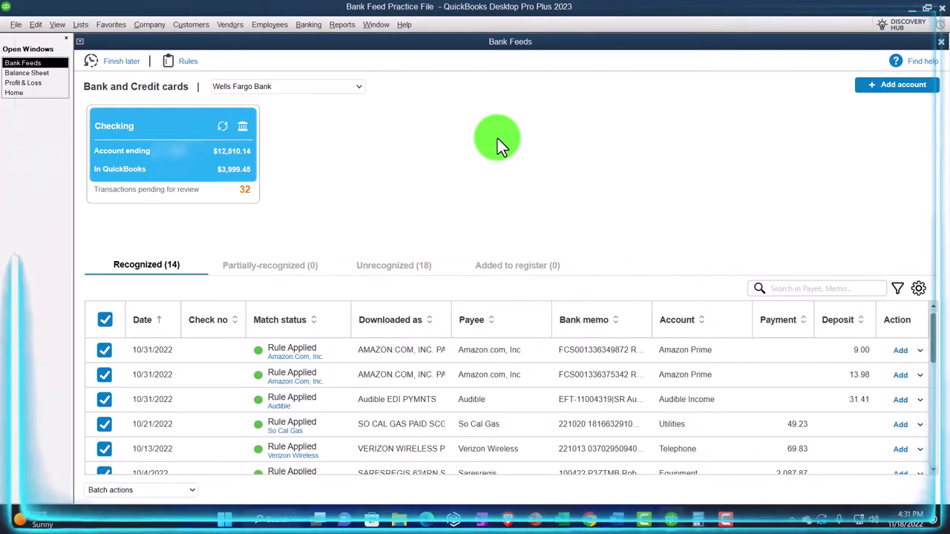
pyautogui.click(393, 265)
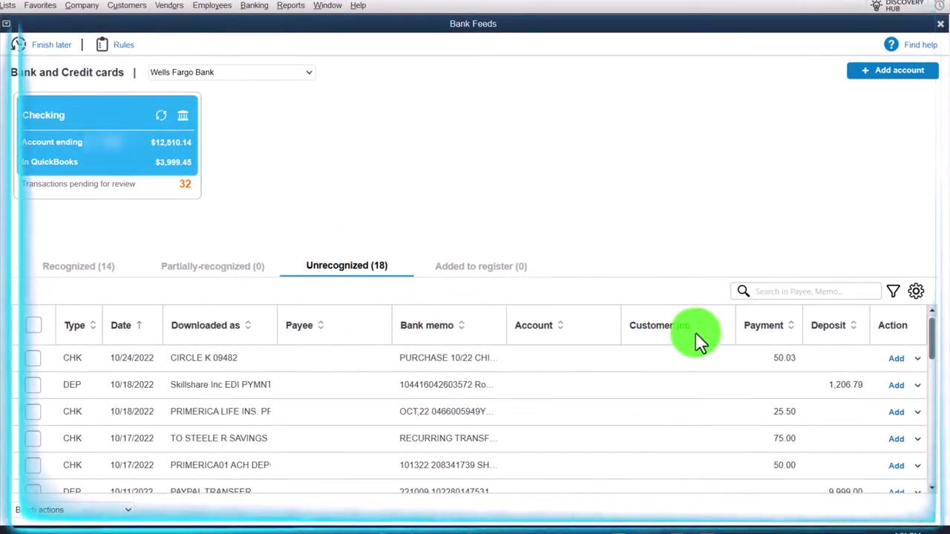
# Sort the unrecognized transactions by deposit in both directions, and finally by their downloaded description
pyautogui.click(826, 325)
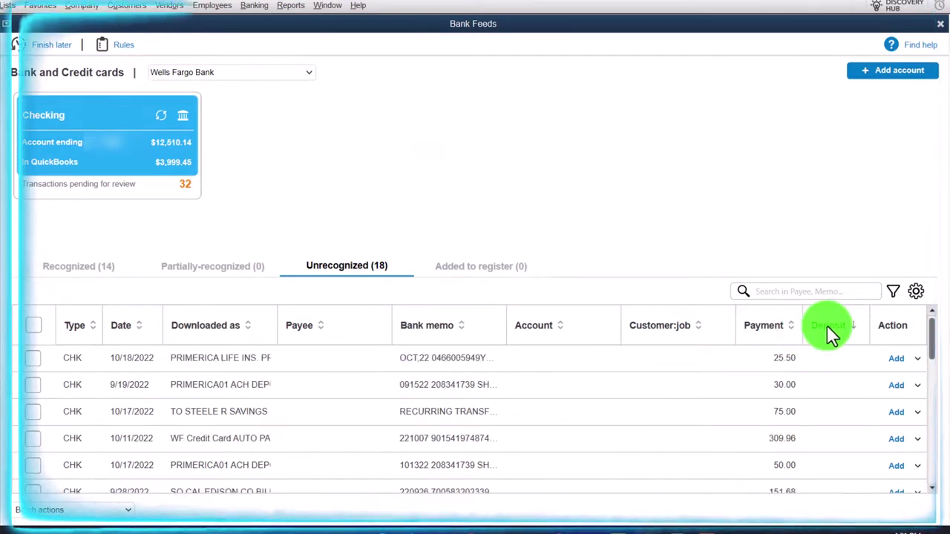
pyautogui.click(827, 325)
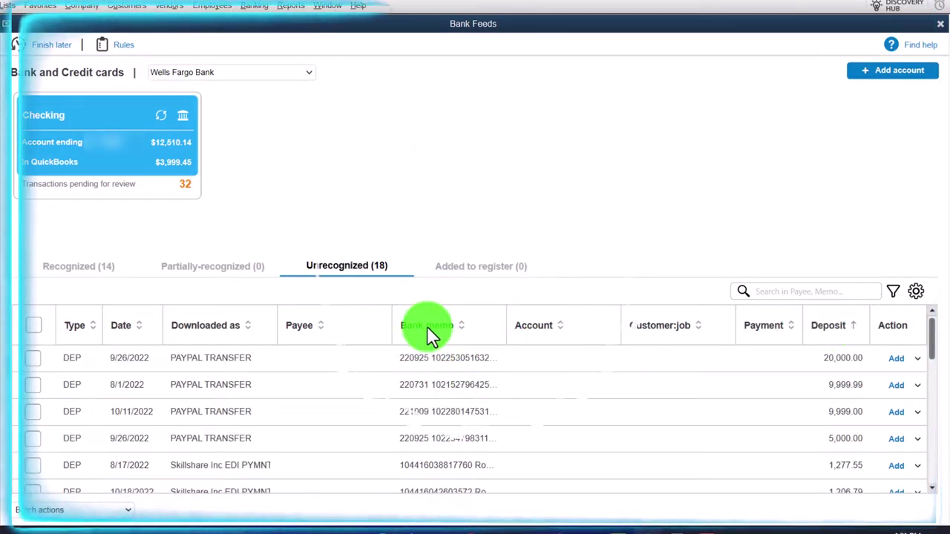
pyautogui.click(187, 334)
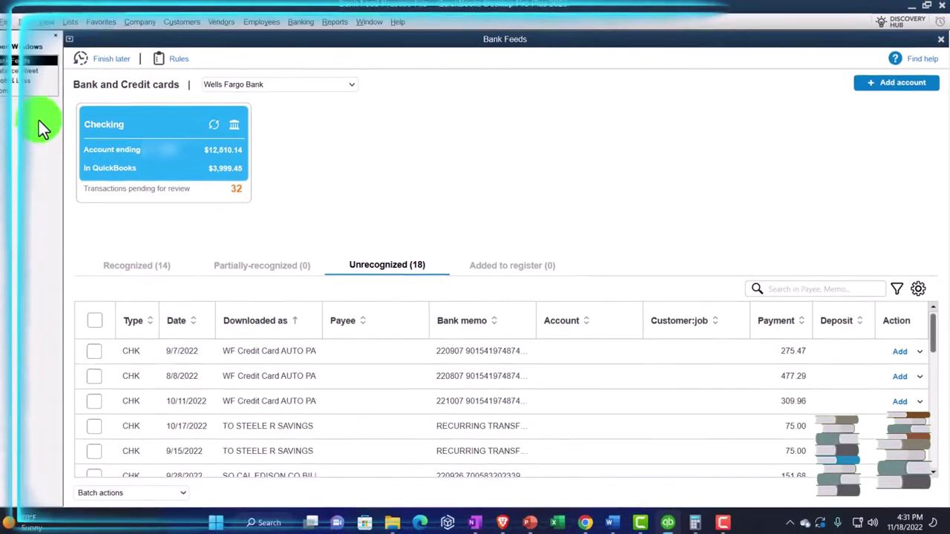
# View the workflow diagram on the home page and return to the bank feeds
pyautogui.click(17, 90)
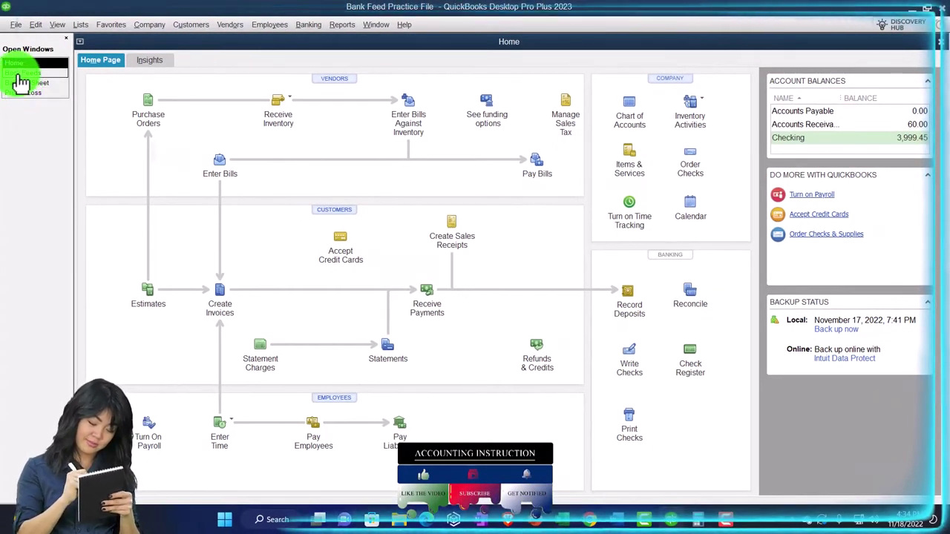
pyautogui.click(21, 75)
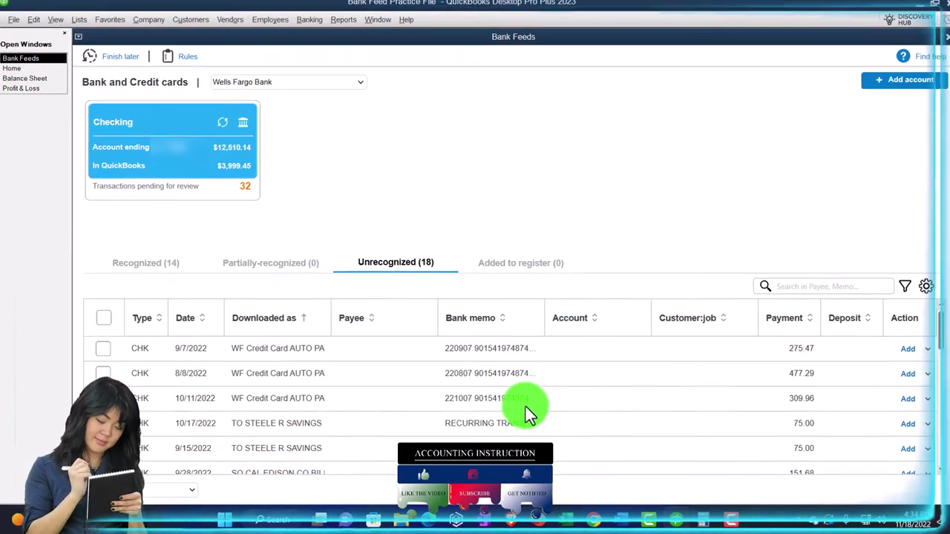
# Locate the Skillshare deposits among the unrecognized transactions and open the payee field of the 8/17/2022 deposit
pyautogui.scroll(-1, 526, 407)
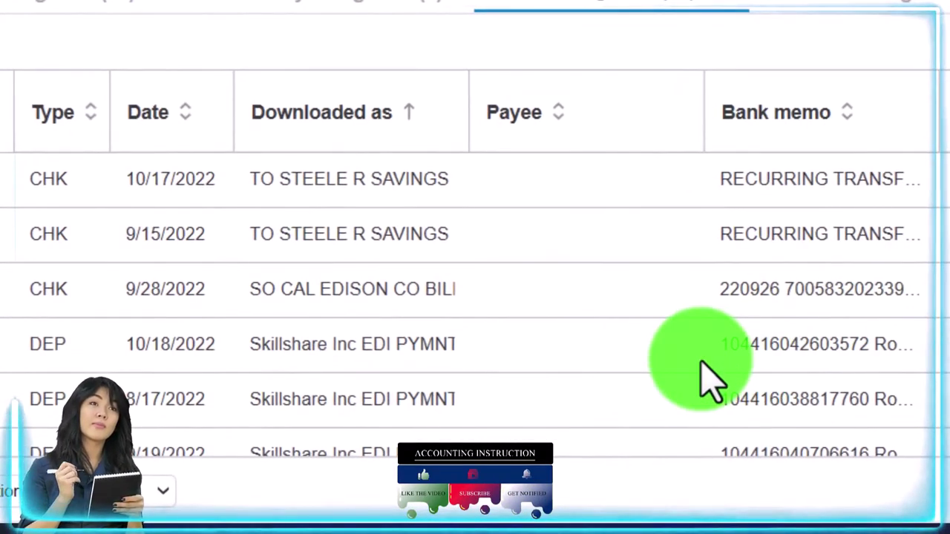
pyautogui.scroll(-1, 706, 382)
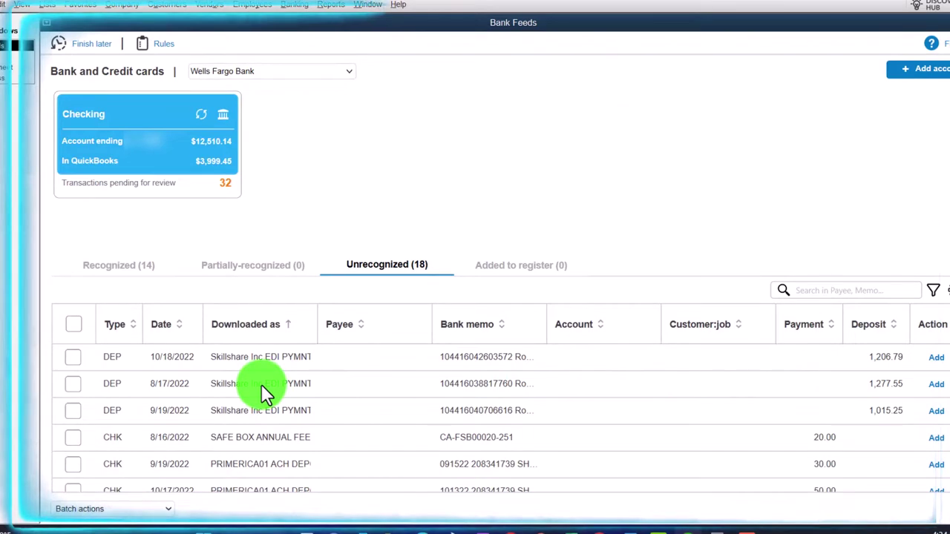
pyautogui.click(388, 386)
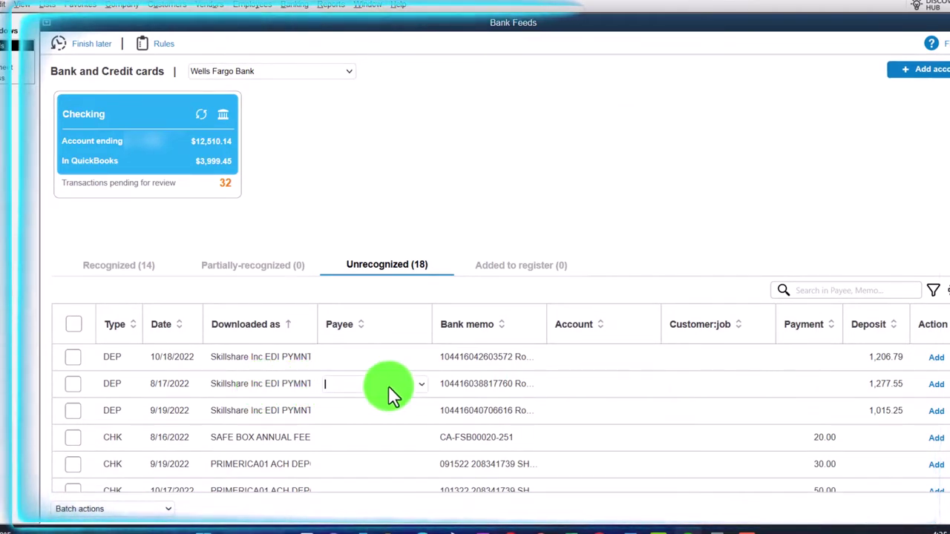
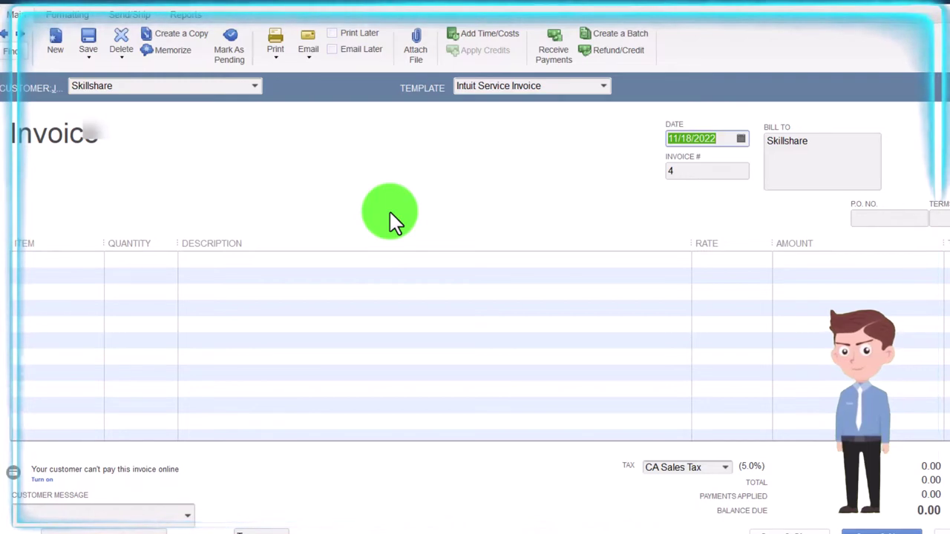
# Date the Skillshare invoice 08/01/2022 and go to its first item line
pyautogui.write('8/01/202')
pyautogui.press('Tab')
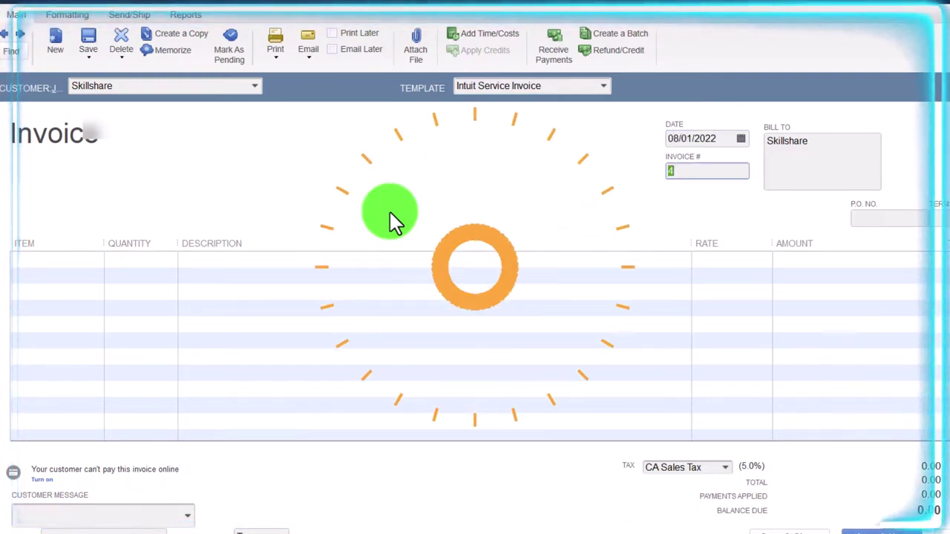
pyautogui.press('Tab')
pyautogui.press('Tab')
pyautogui.press('Tab')
pyautogui.press('Tab')
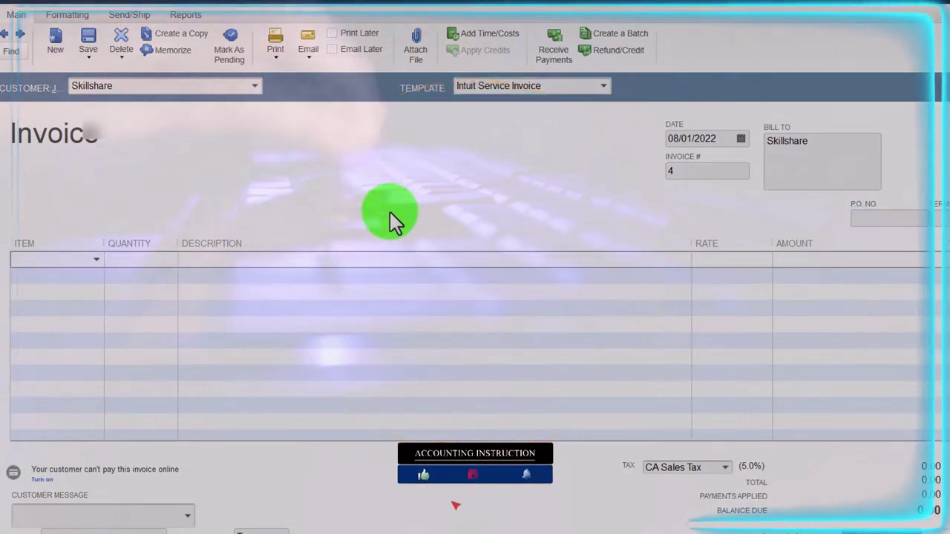
# Add a new service item named Skillshare from the invoice line, with the description Skillshare and the non-taxable code Non
pyautogui.write('Skillshare')
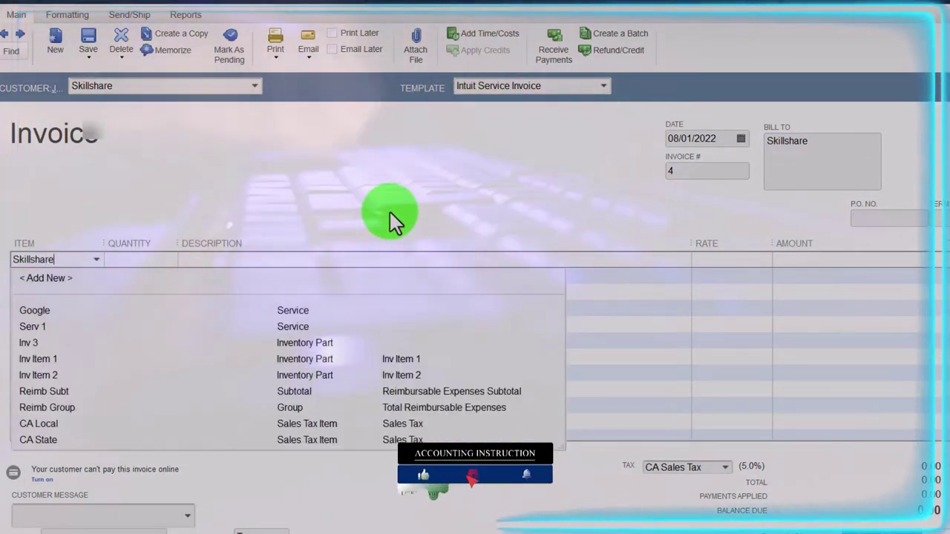
pyautogui.press('Tab')
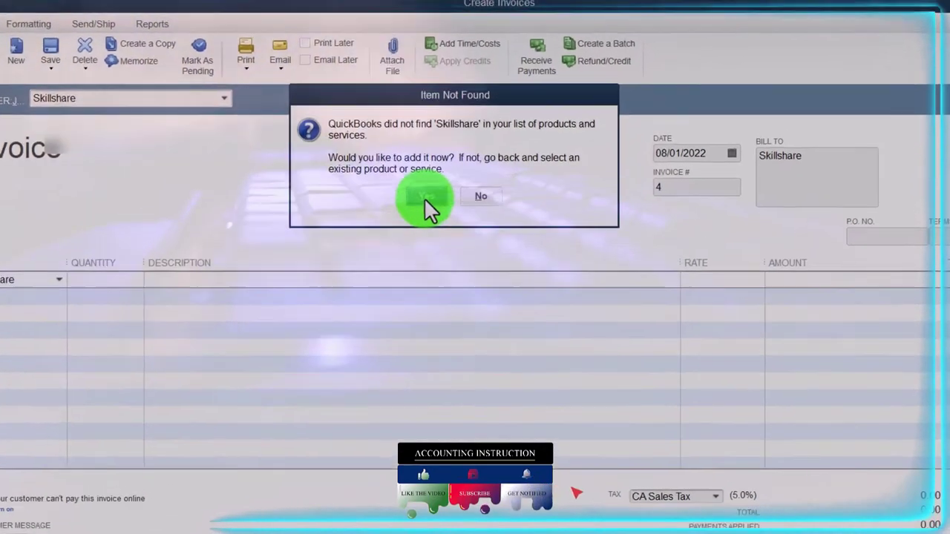
pyautogui.click(449, 179)
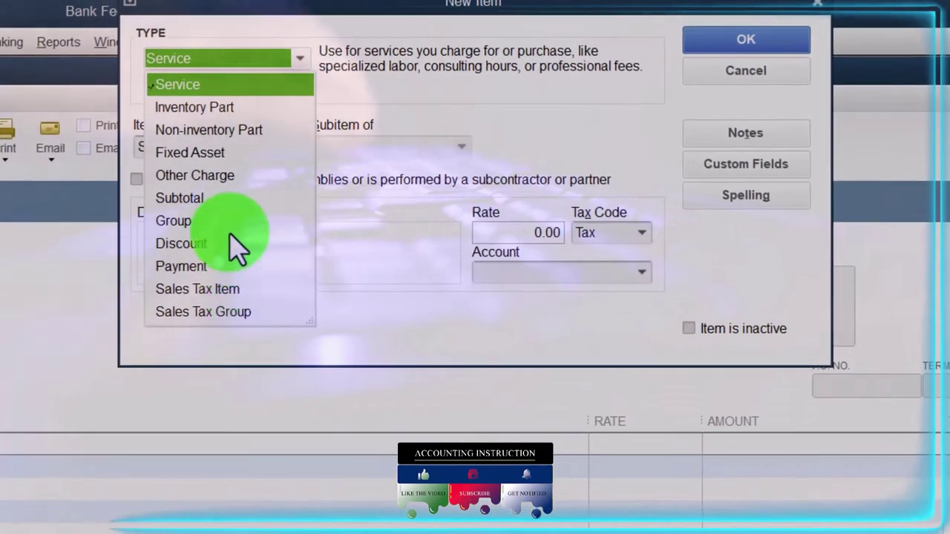
pyautogui.press('Tab')
pyautogui.click(218, 238)
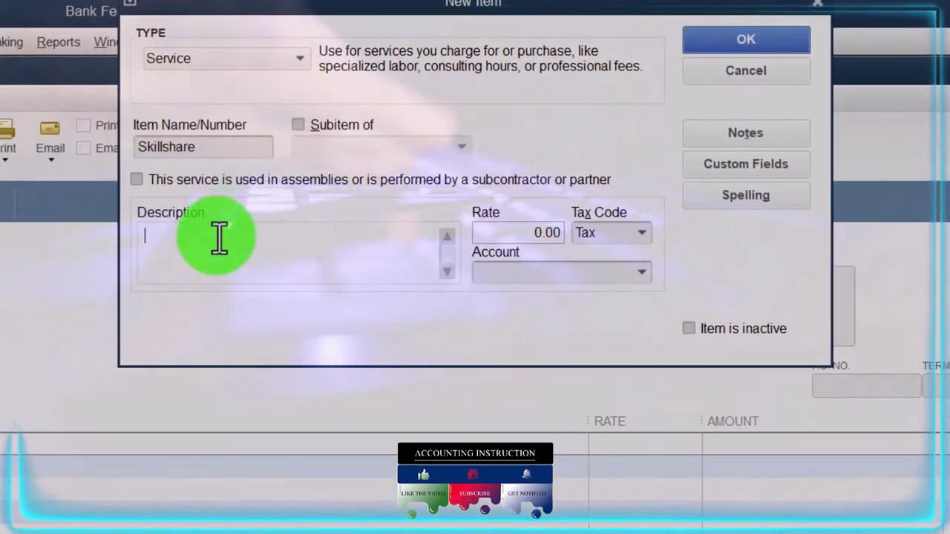
pyautogui.hotkey('ctrl', 'c')
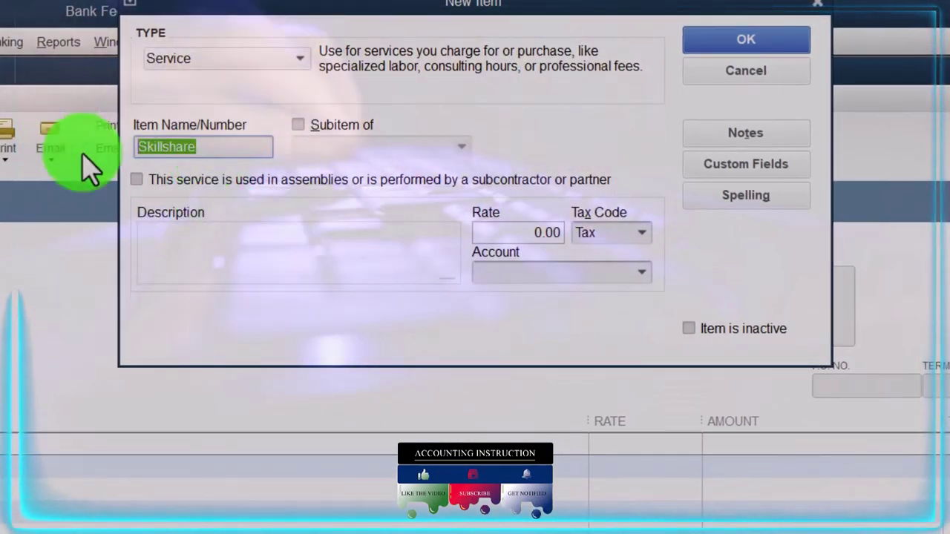
pyautogui.click(164, 254)
pyautogui.hotkey('ctrl', 'v')
pyautogui.press('Tab')
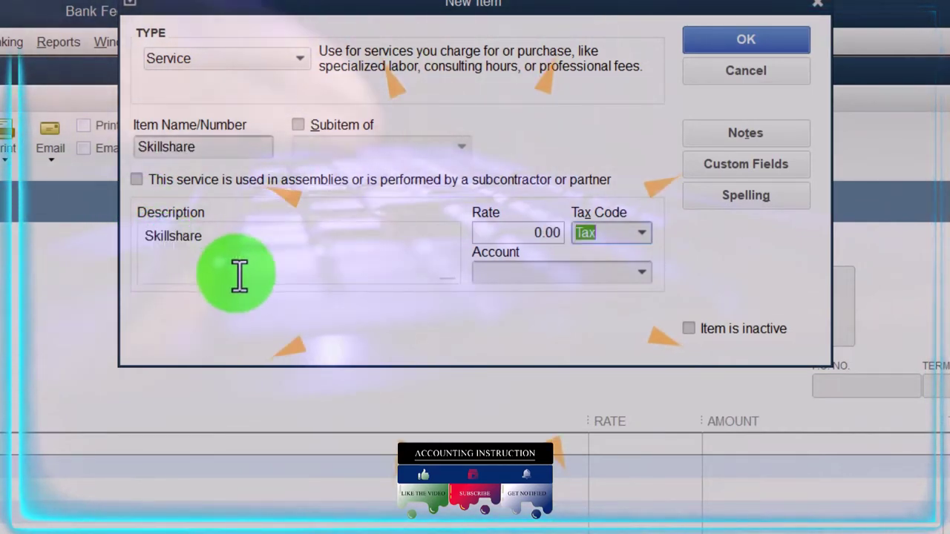
pyautogui.click(644, 236)
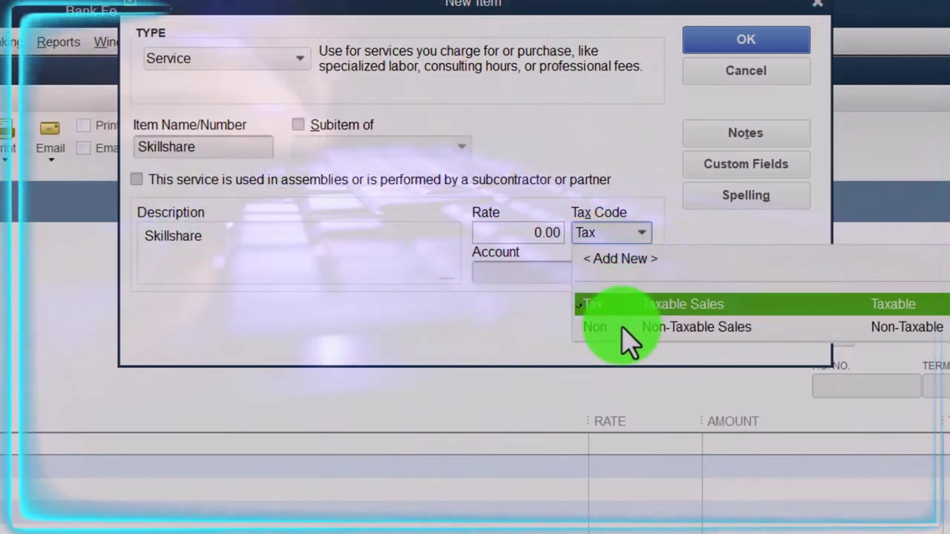
pyautogui.click(627, 329)
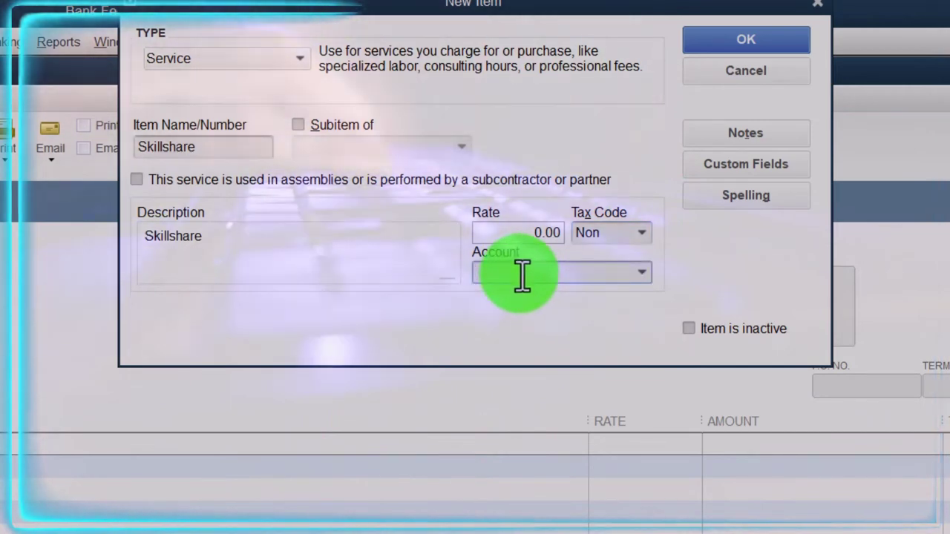
# Assign the new item to a new income account named Skillshare, then save the account and the item
pyautogui.click(521, 273)
pyautogui.write('Skill')
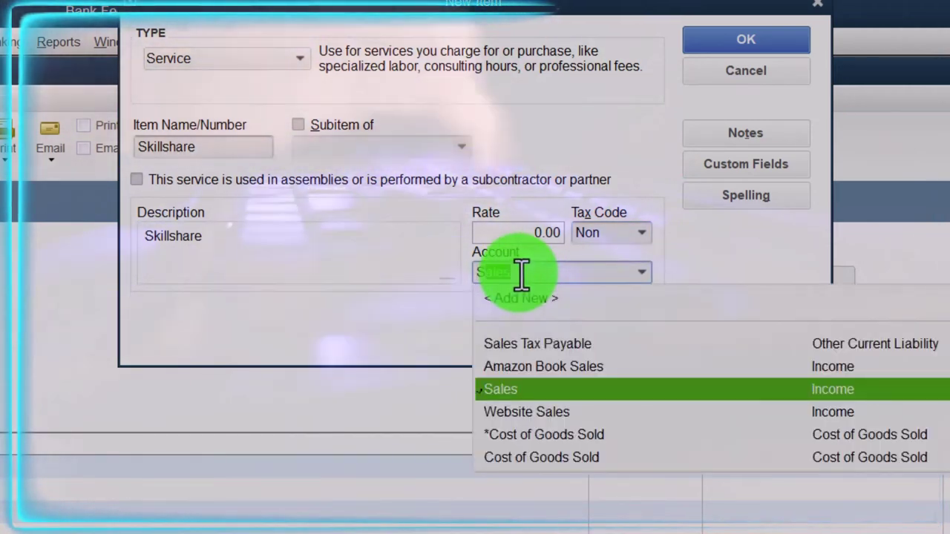
pyautogui.write('share')
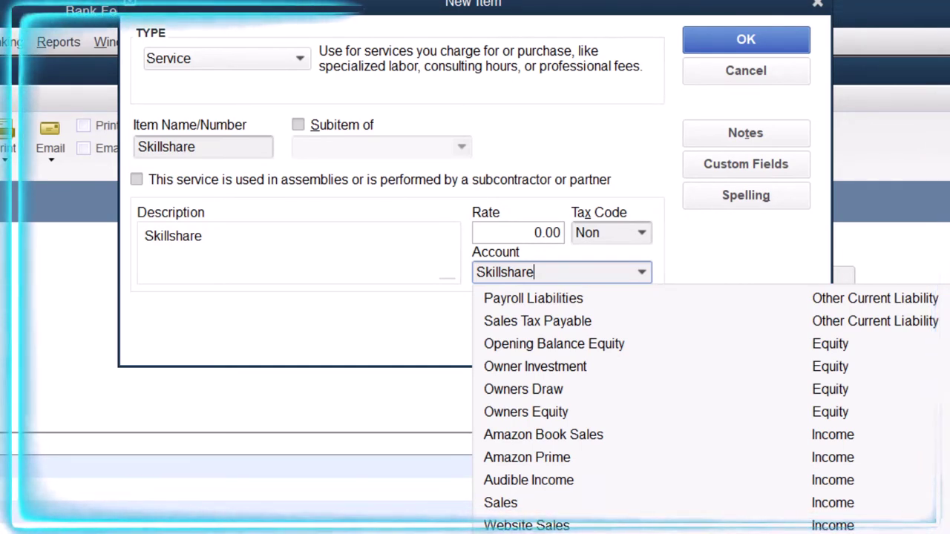
pyautogui.press('Tab')
pyautogui.click(229, 276)
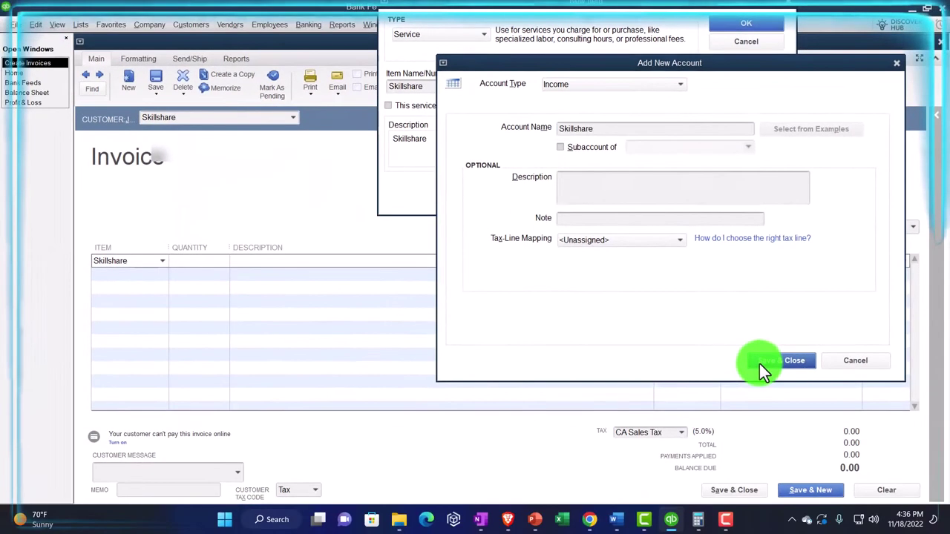
pyautogui.click(768, 443)
pyautogui.click(746, 24)
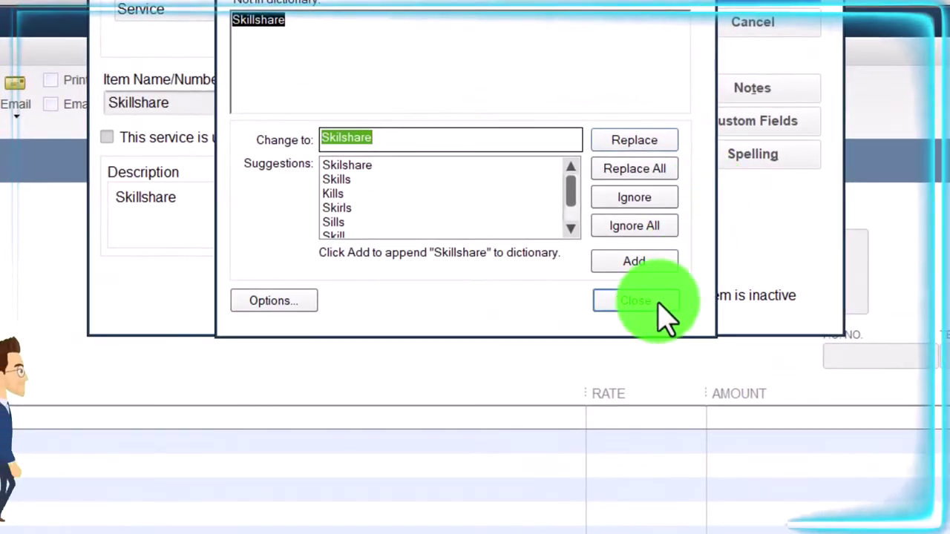
pyautogui.click(680, 175)
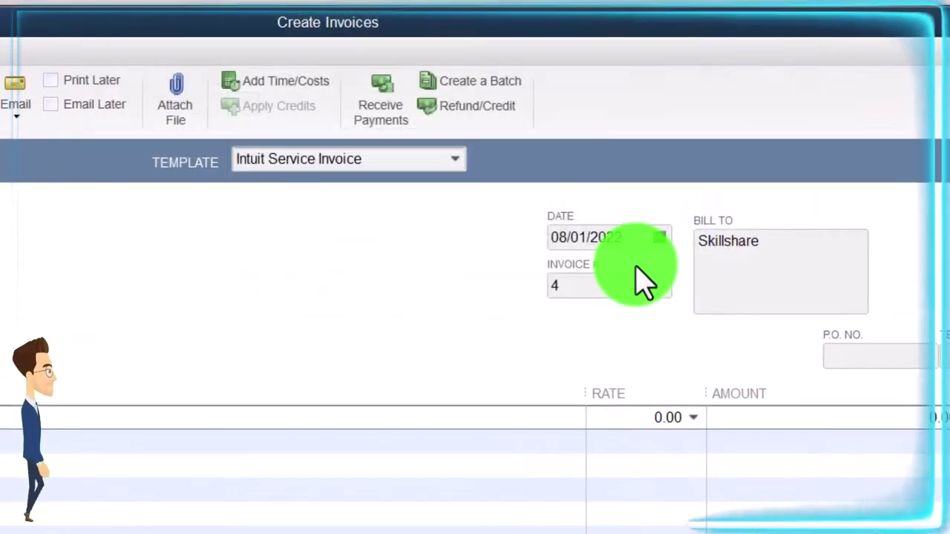
# Set the Skillshare line's rate to 1000 and save the invoice, starting a new one
pyautogui.click(637, 422)
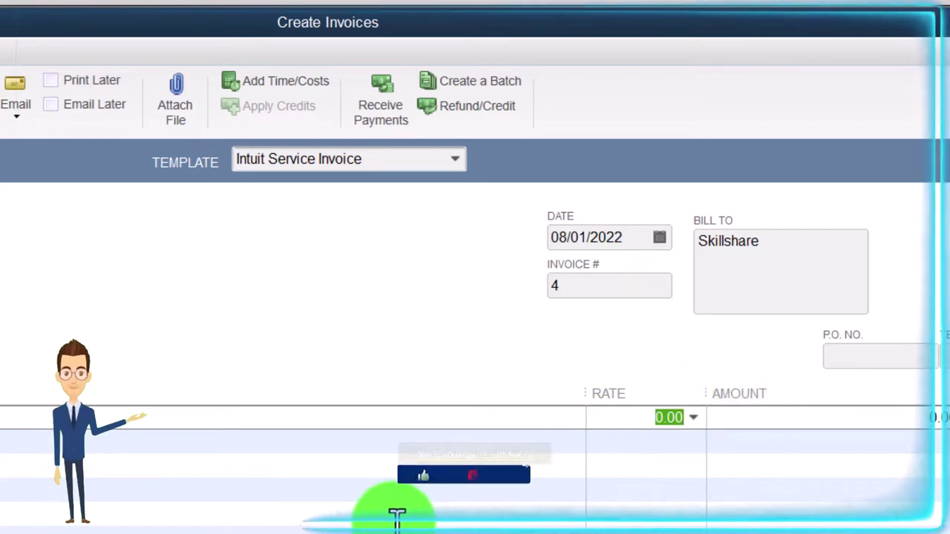
pyautogui.write('1000')
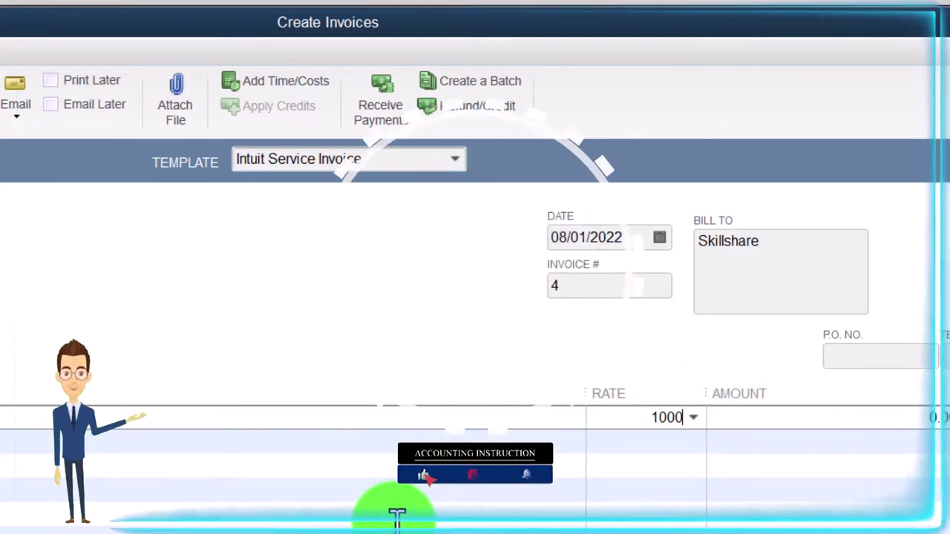
pyautogui.press('Tab')
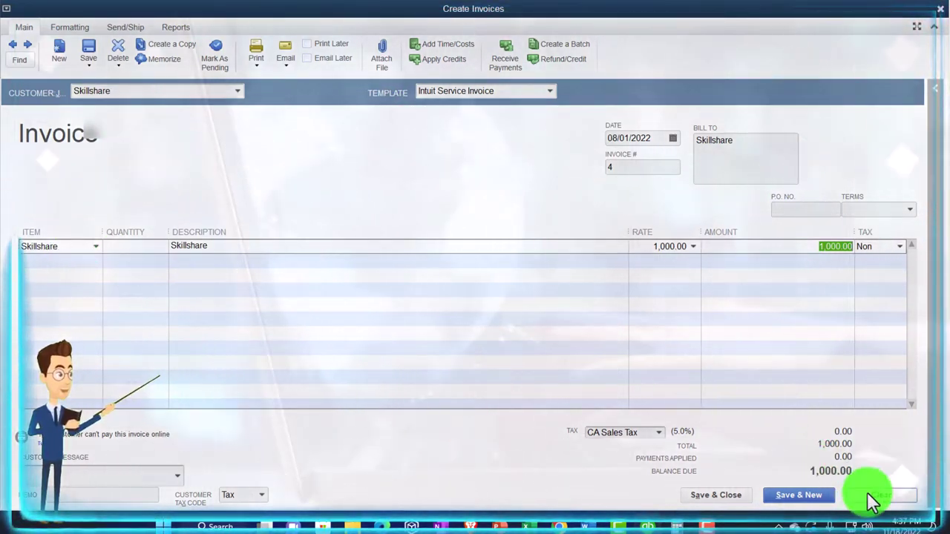
pyautogui.click(783, 504)
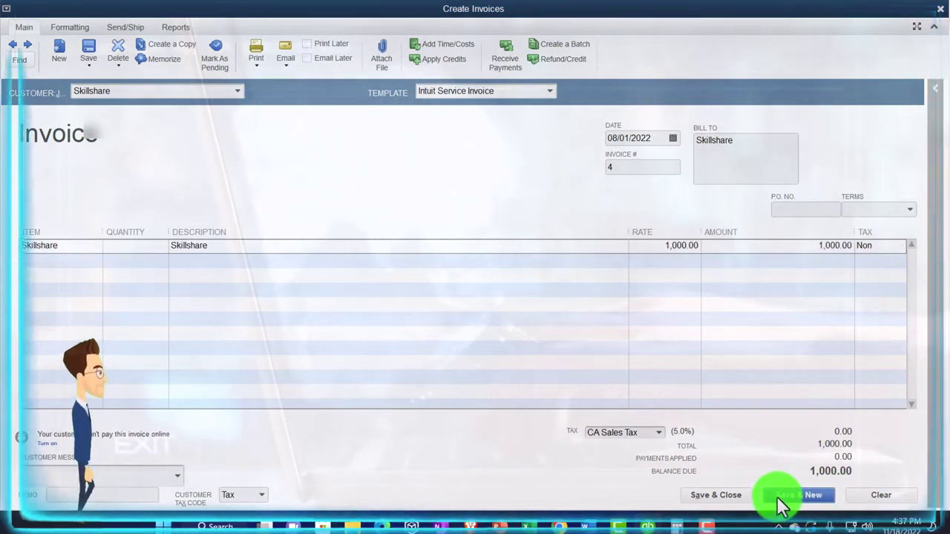
# Choose Skillshare as the new invoice's customer and date the invoice 08/02/2022
pyautogui.write('Sk')
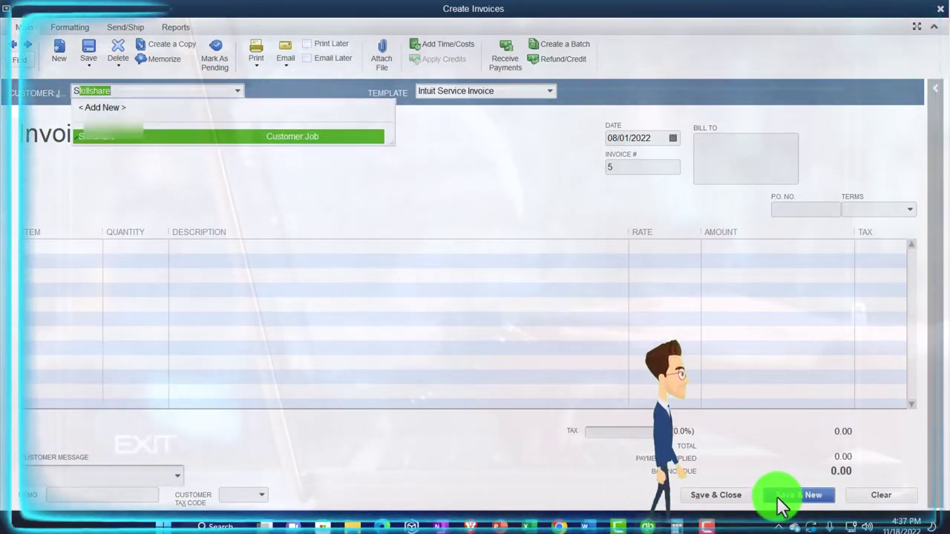
pyautogui.press('Tab')
pyautogui.press('Tab')
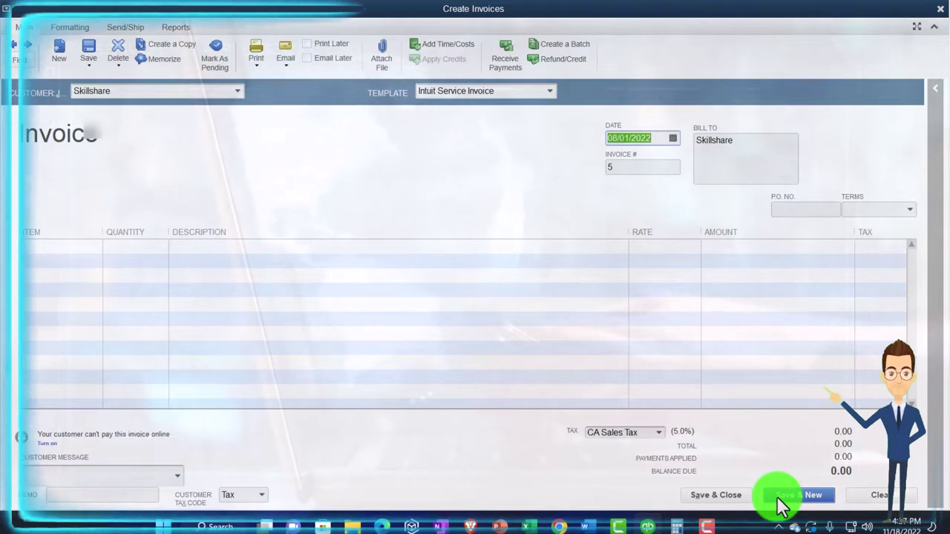
pyautogui.press('+')
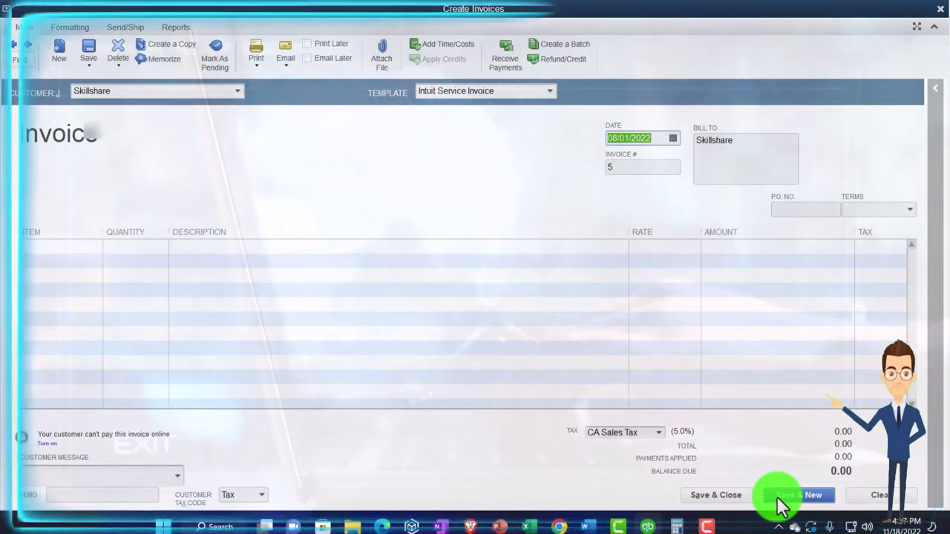
pyautogui.press('Tab')
pyautogui.press('Tab')
pyautogui.press('Tab')
pyautogui.press('Tab')
pyautogui.press('Tab')
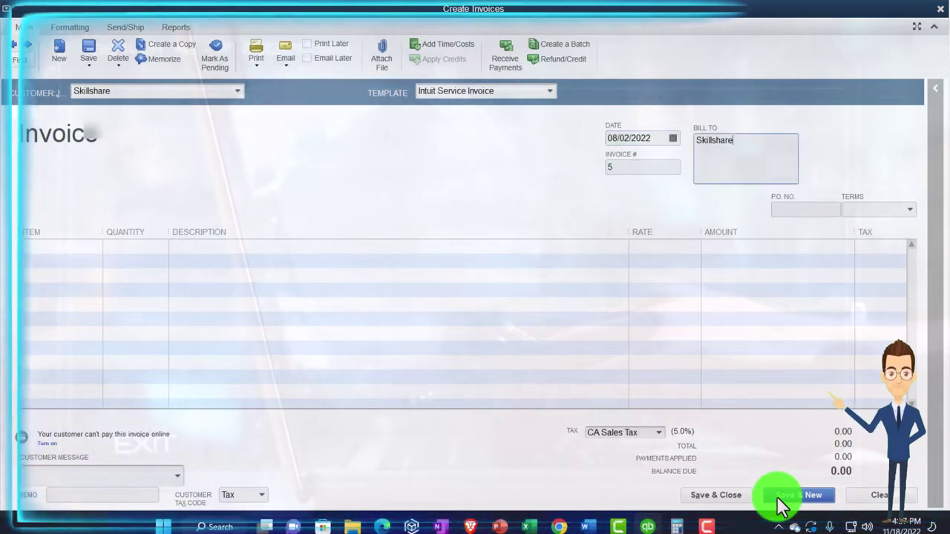
# Invoice the Skillshare item at a rate of 277.55, then save and close the invoice
pyautogui.write('S')
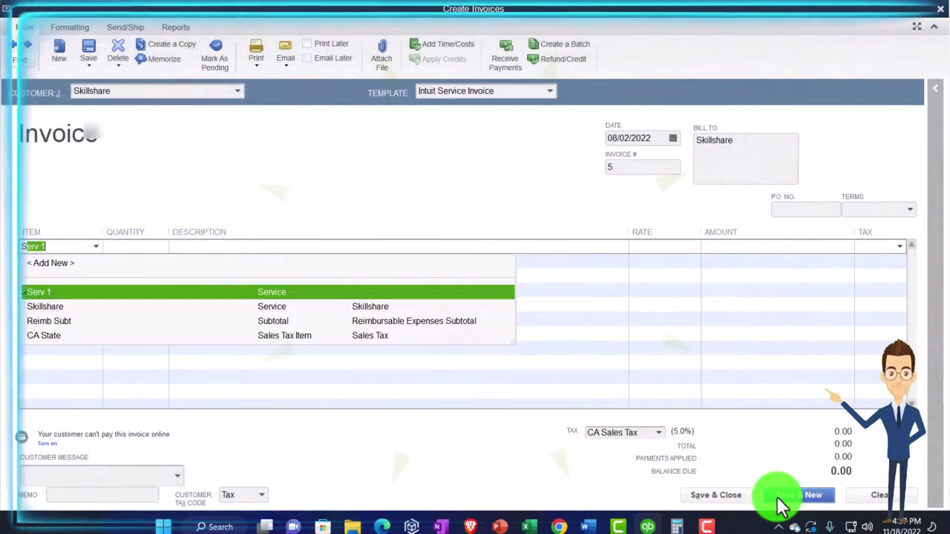
pyautogui.write('killshare')
pyautogui.press('Tab')
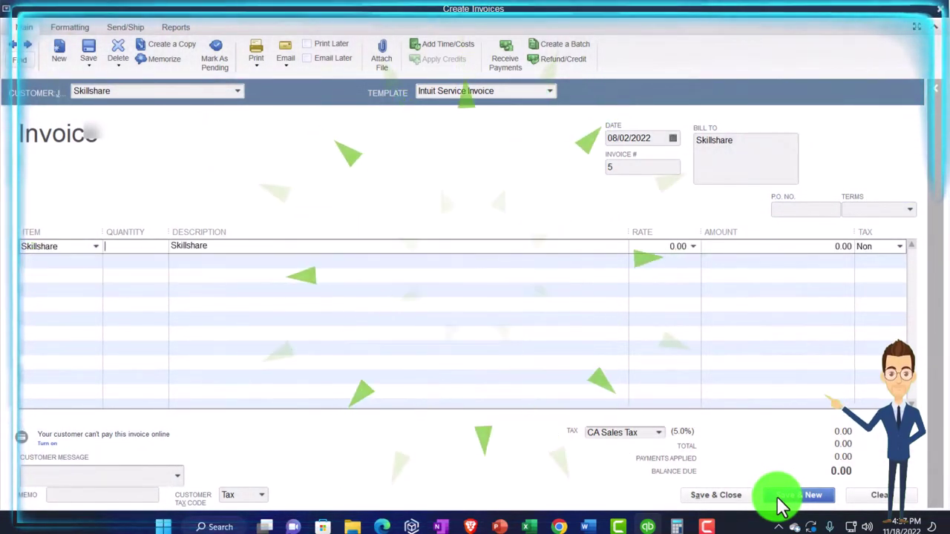
pyautogui.press('Tab')
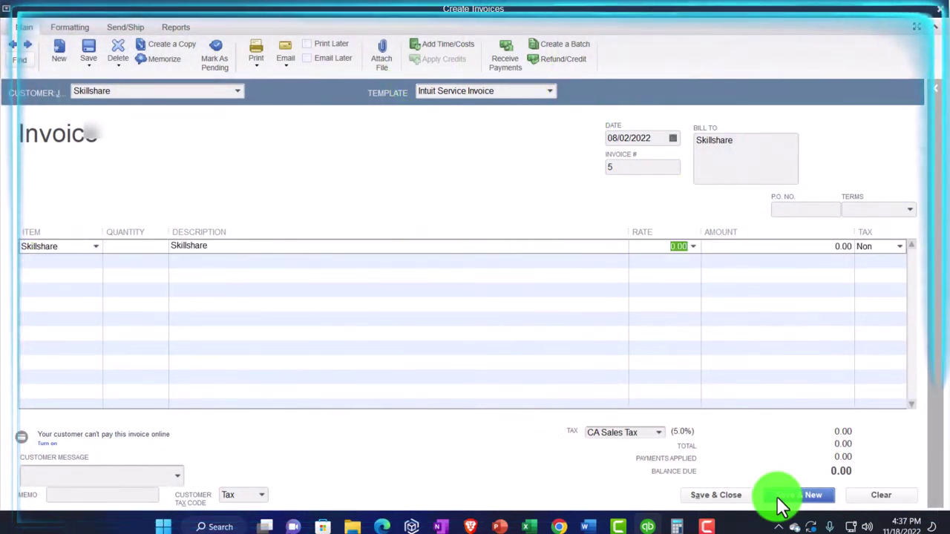
pyautogui.write('277.55')
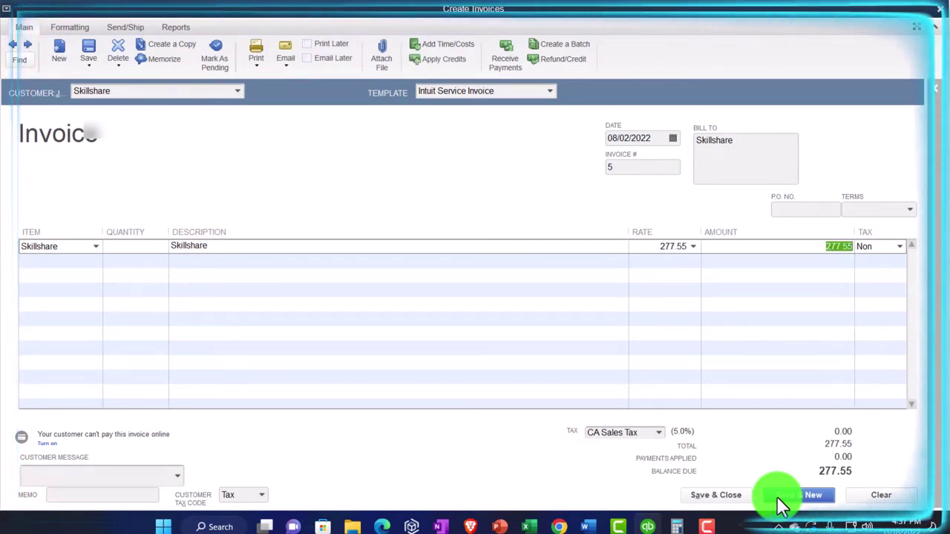
pyautogui.press('Tab')
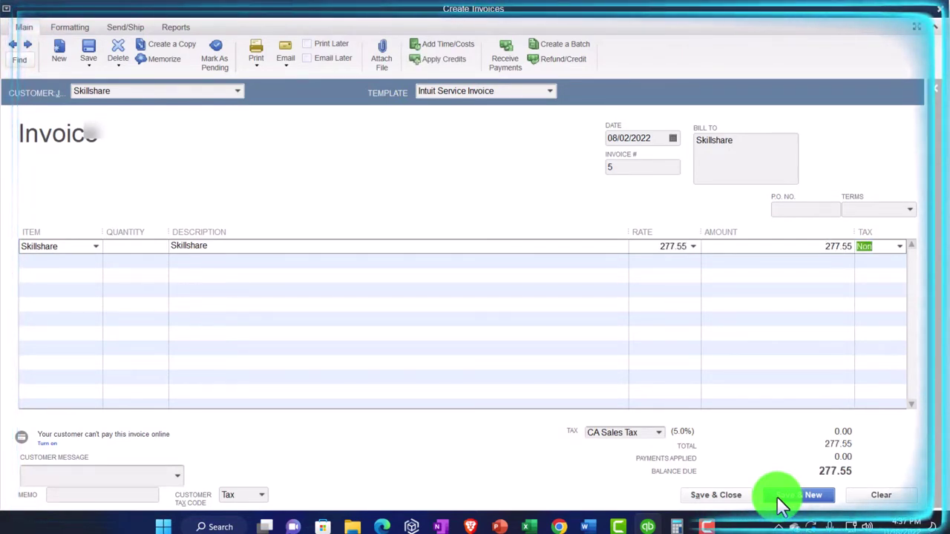
pyautogui.press('Tab')
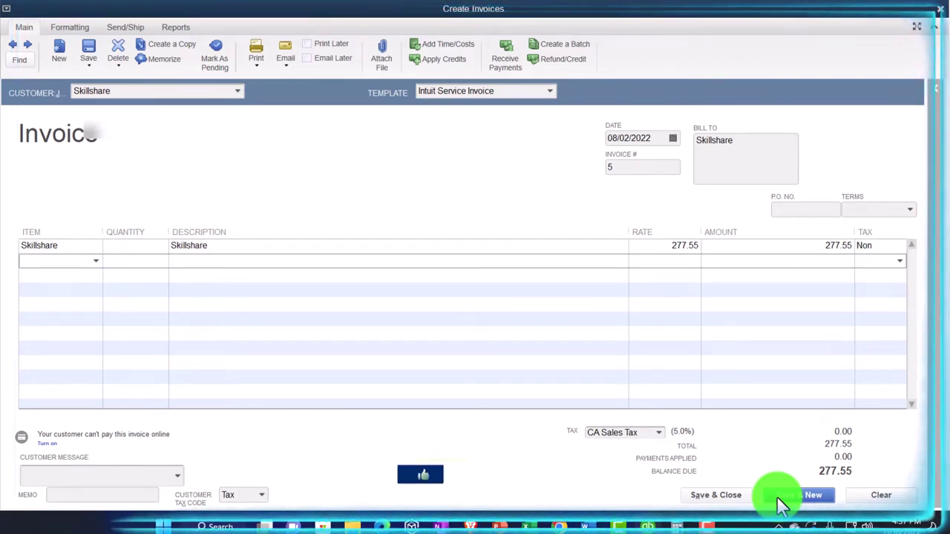
pyautogui.click(729, 499)
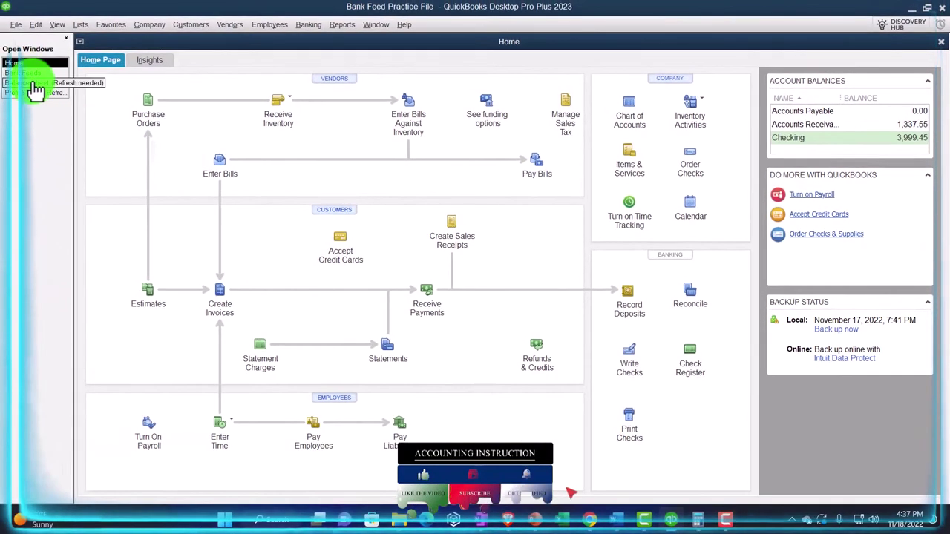
# Open the Balance Sheet report to check the effect of the invoices
pyautogui.click(30, 83)
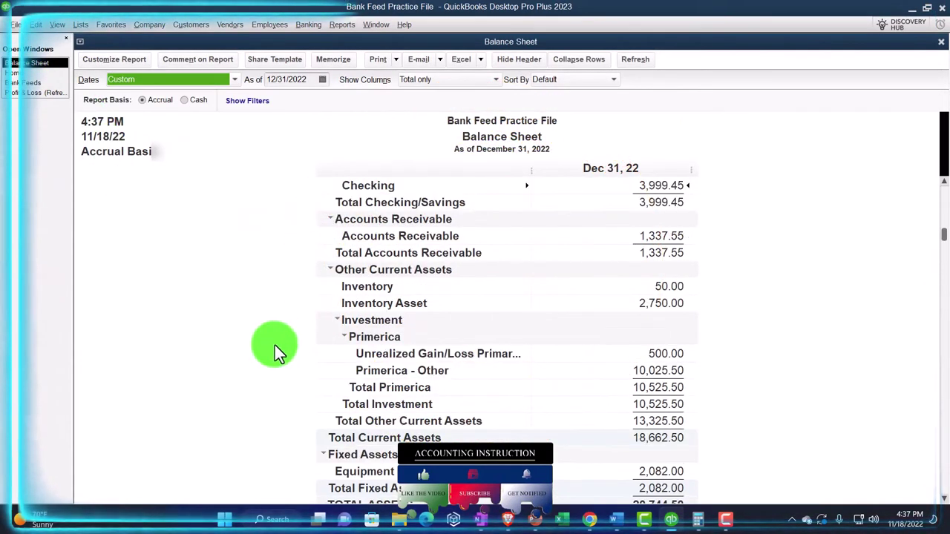
# Drill into Accounts Receivable, inspect the 08/01/2022 Skillshare invoice, and return to the Balance Sheet
pyautogui.doubleClick(663, 288)
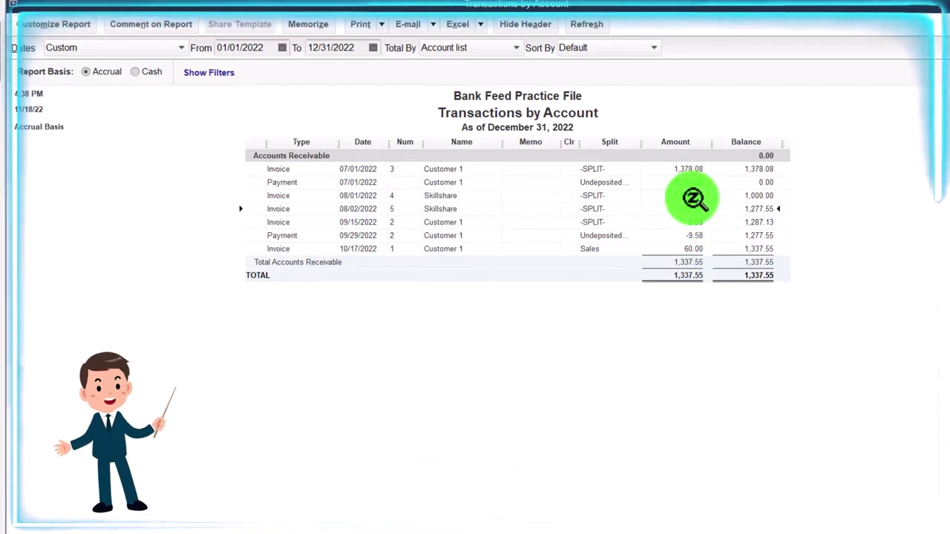
pyautogui.doubleClick(690, 196)
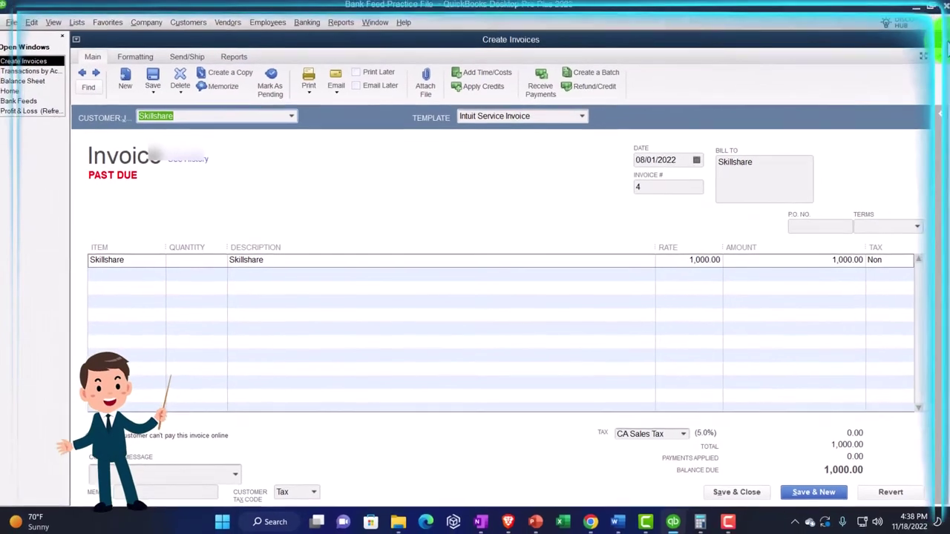
pyautogui.press('Escape')
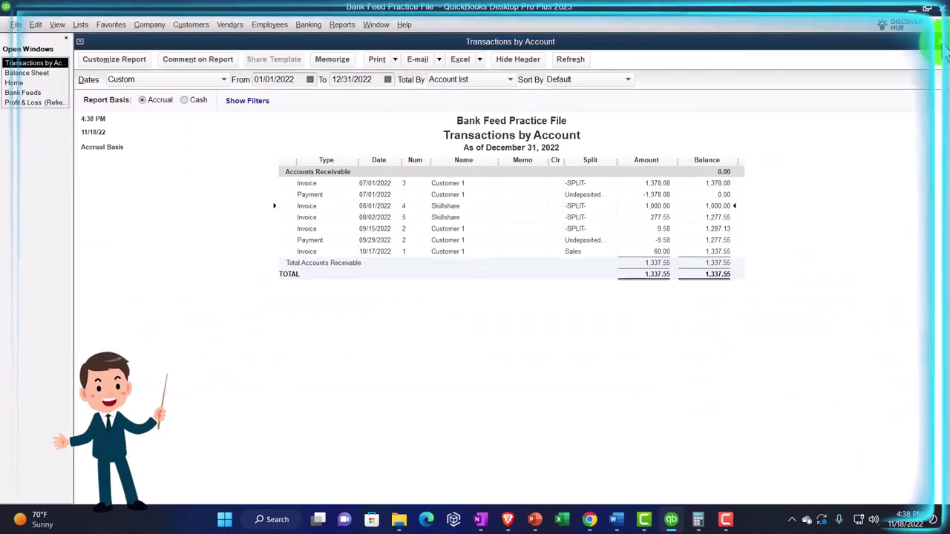
pyautogui.press('Escape')
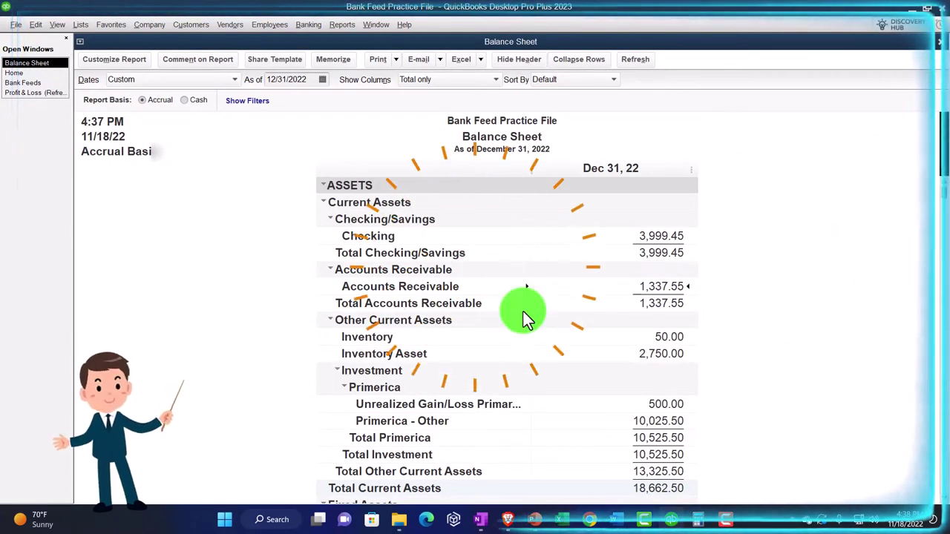
# Open the Profit & Loss report, review the transaction detail behind Skillshare income, and close the detail
pyautogui.click(39, 94)
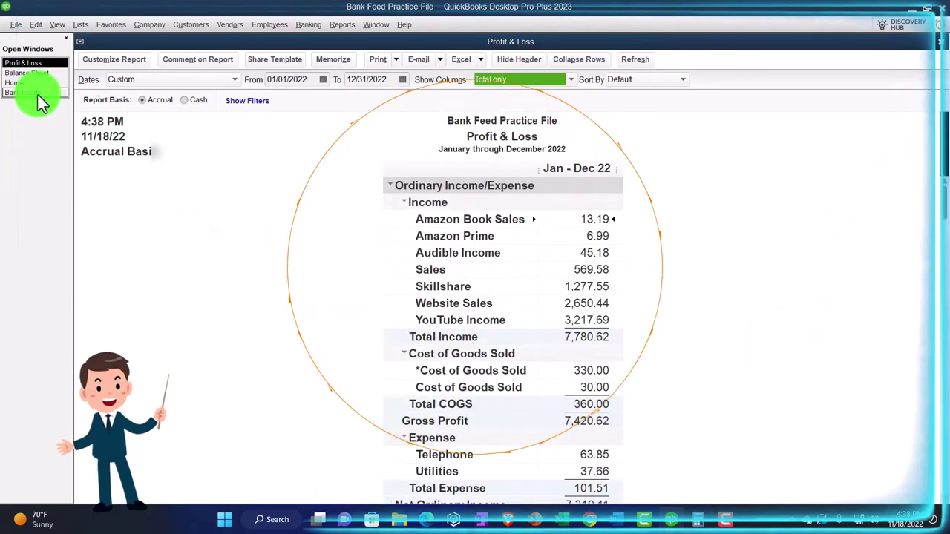
pyautogui.doubleClick(589, 287)
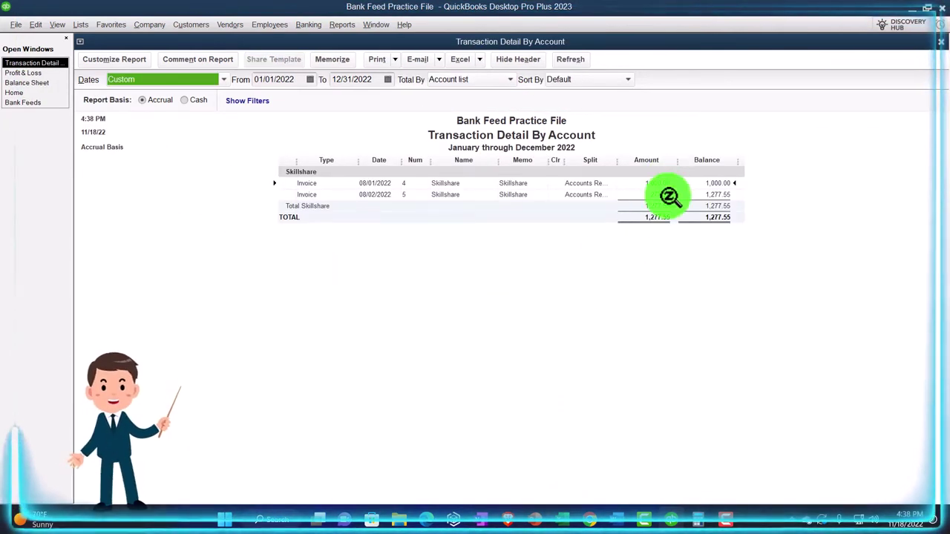
pyautogui.click(940, 43)
# Return to the Balance Sheet and run the Customer Balance Detail report to examine the receivables by customer
pyautogui.click(45, 72)
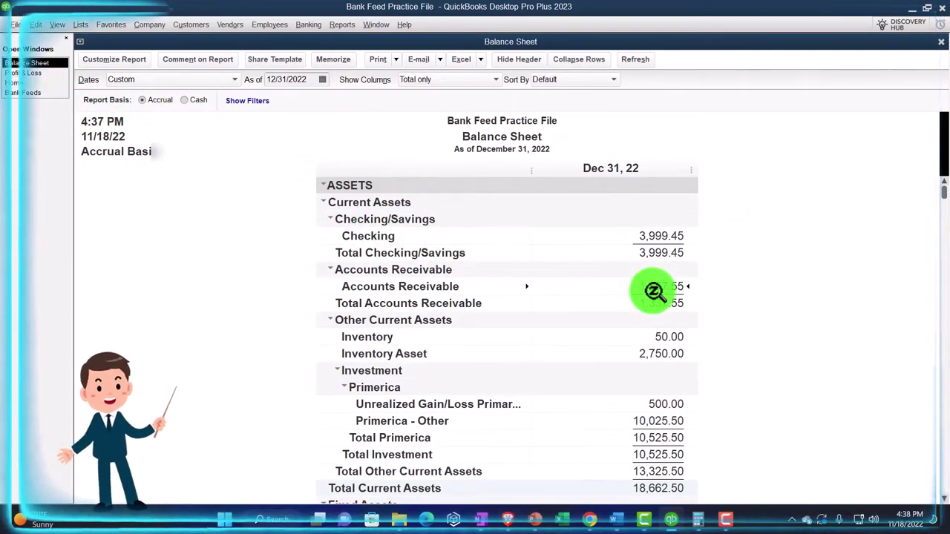
pyautogui.click(342, 25)
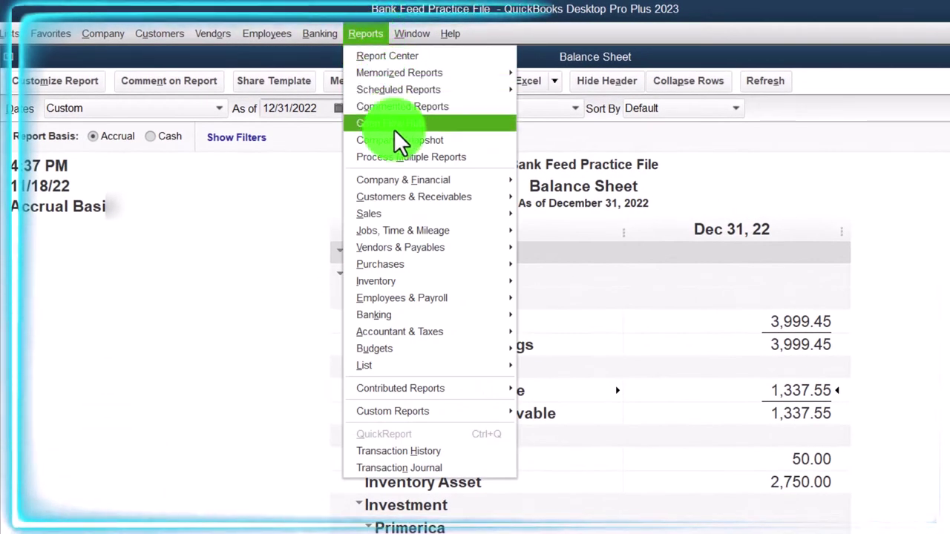
pyautogui.moveTo(423, 198)
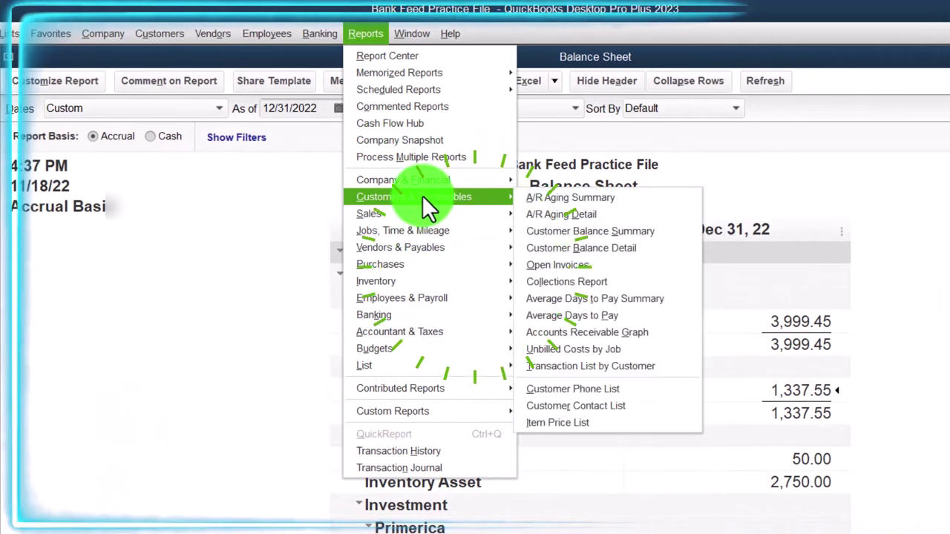
pyautogui.click(549, 248)
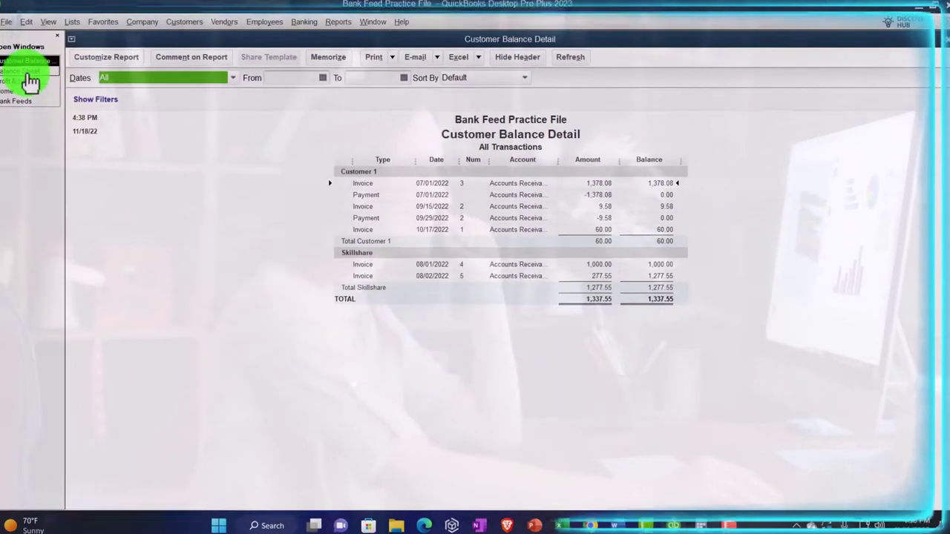
# Go back to the Balance Sheet and open the Customer Center to view Skillshare's invoices
pyautogui.click(28, 72)
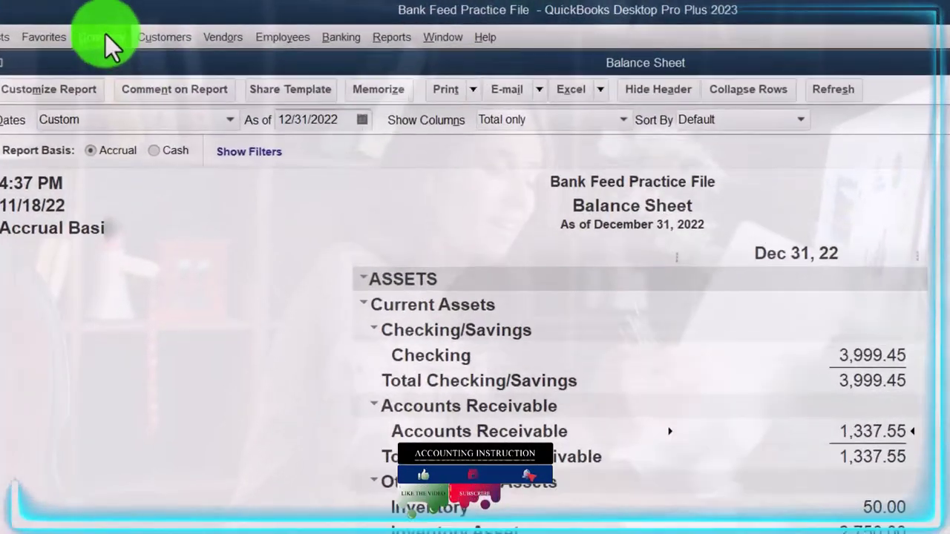
pyautogui.click(151, 24)
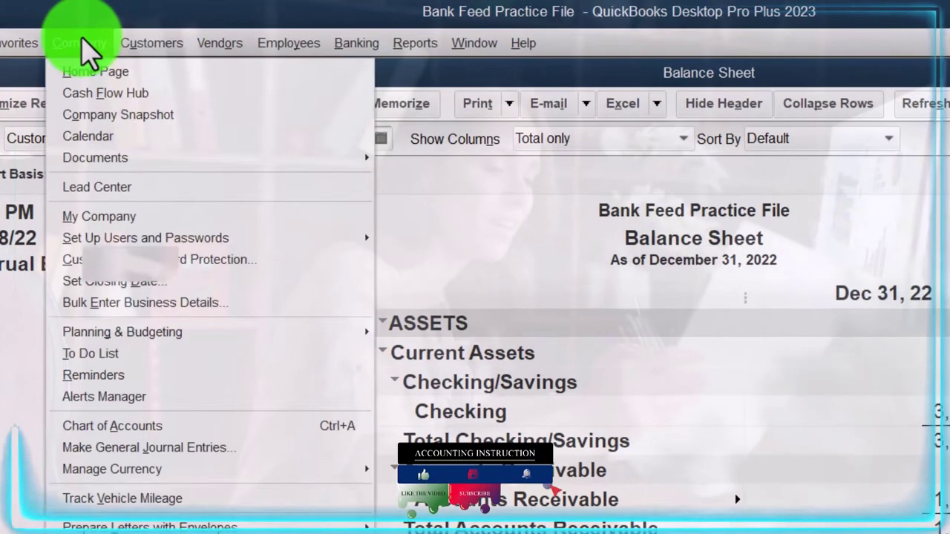
pyautogui.moveTo(185, 32)
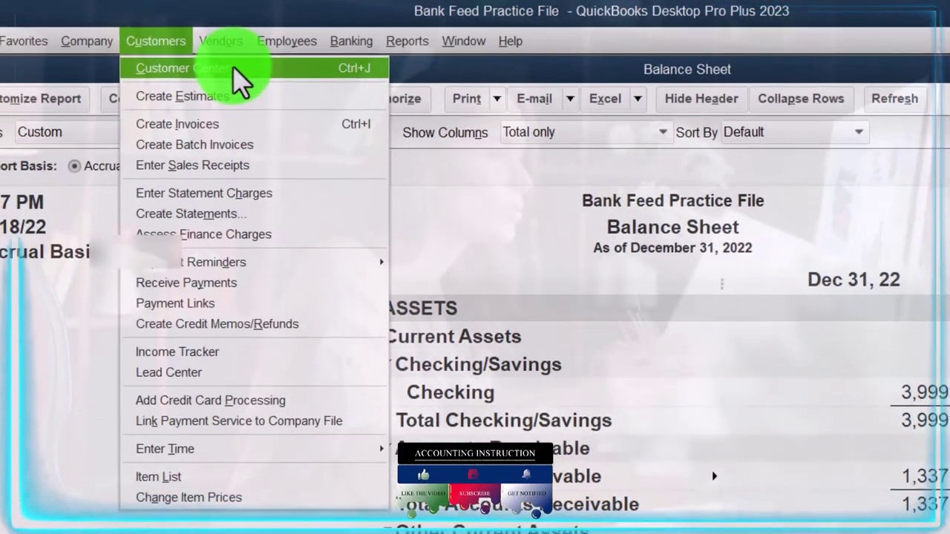
pyautogui.press('Escape')
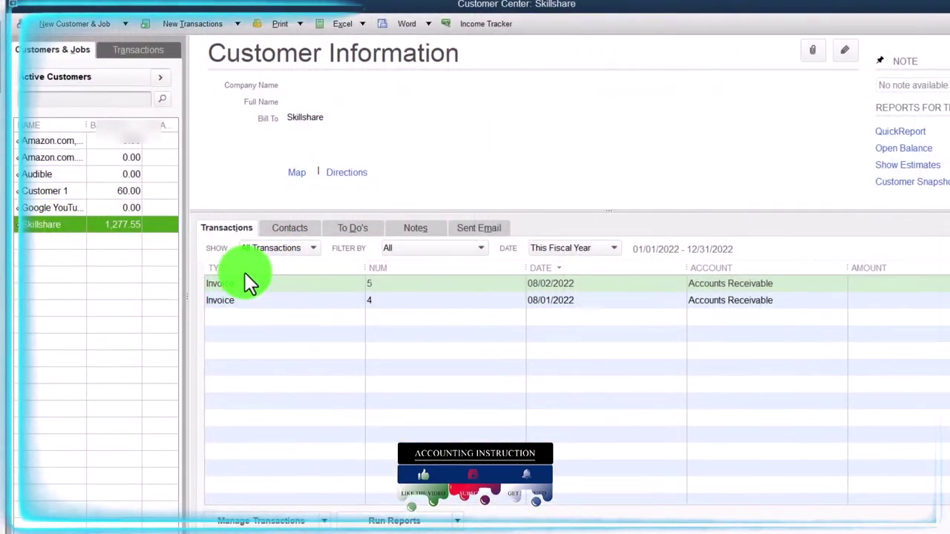
# List the Customer Center's invoice transactions, filtering first by All Invoices and finally by Open Invoices
pyautogui.click(131, 50)
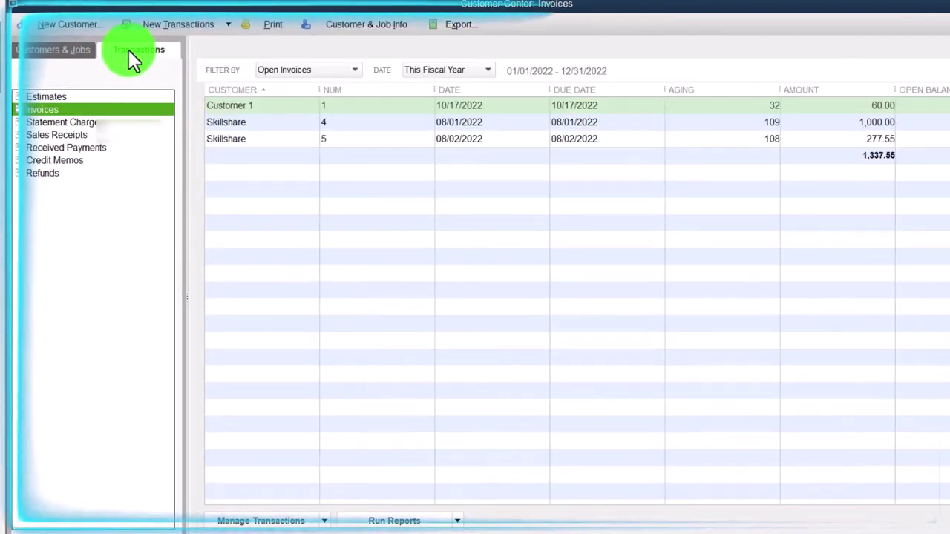
pyautogui.click(319, 74)
pyautogui.click(308, 87)
pyautogui.click(314, 72)
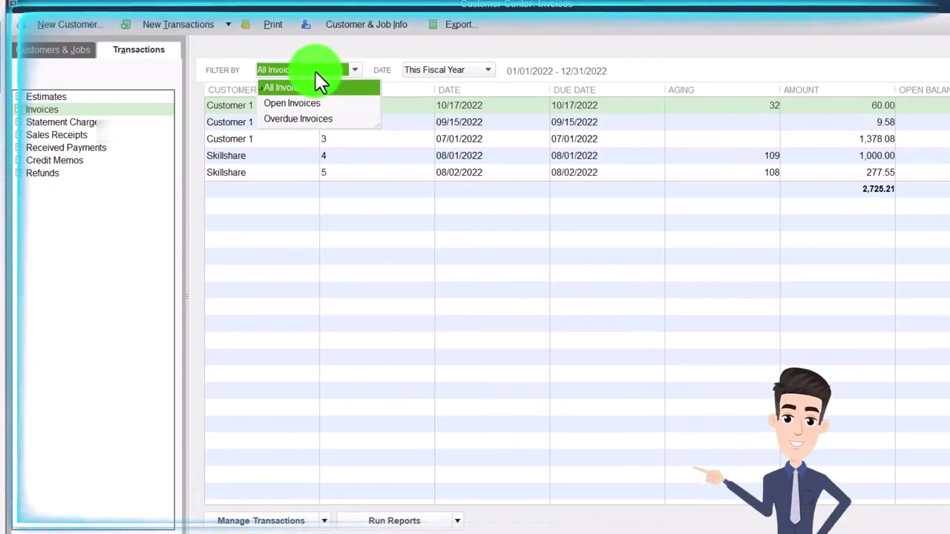
pyautogui.click(307, 103)
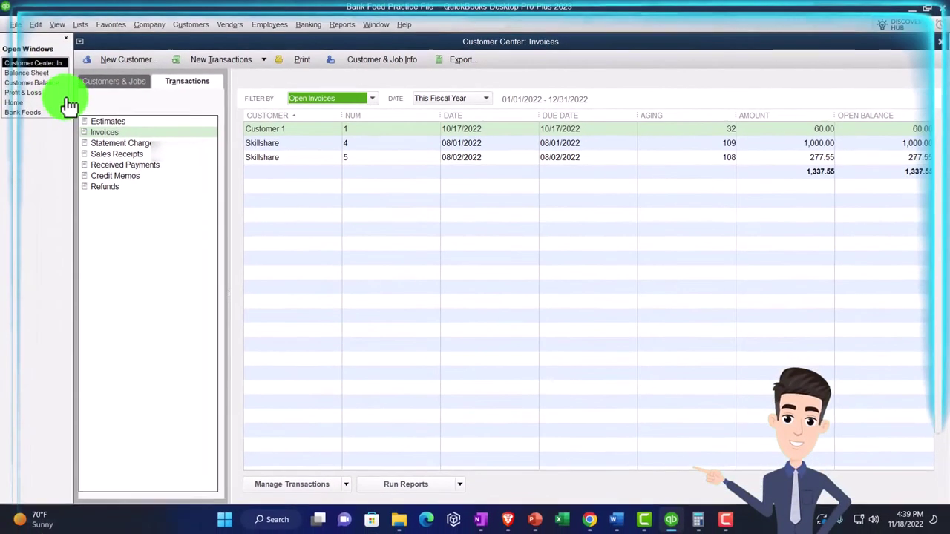
# Revisit the Balance Sheet and the Profit & Loss report, checking the detail behind Skillshare income
pyautogui.click(41, 73)
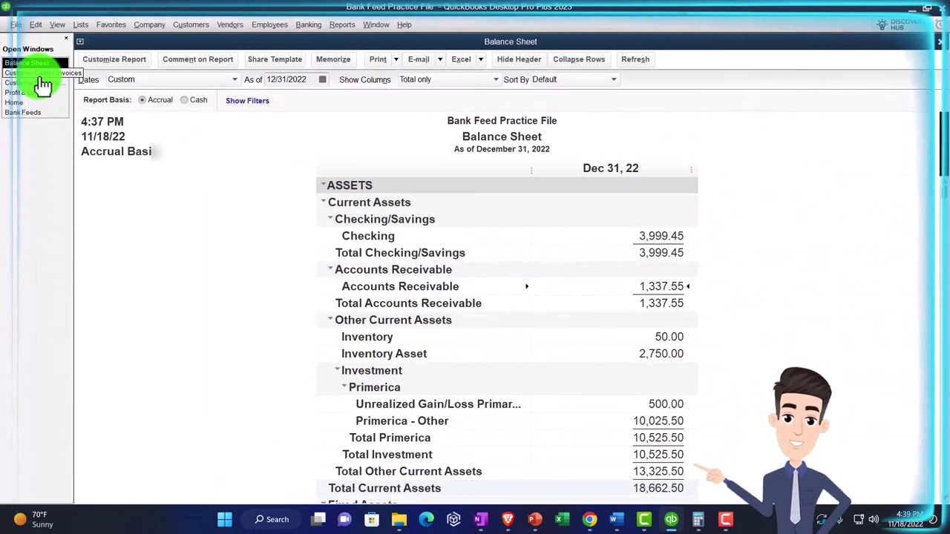
pyautogui.click(37, 93)
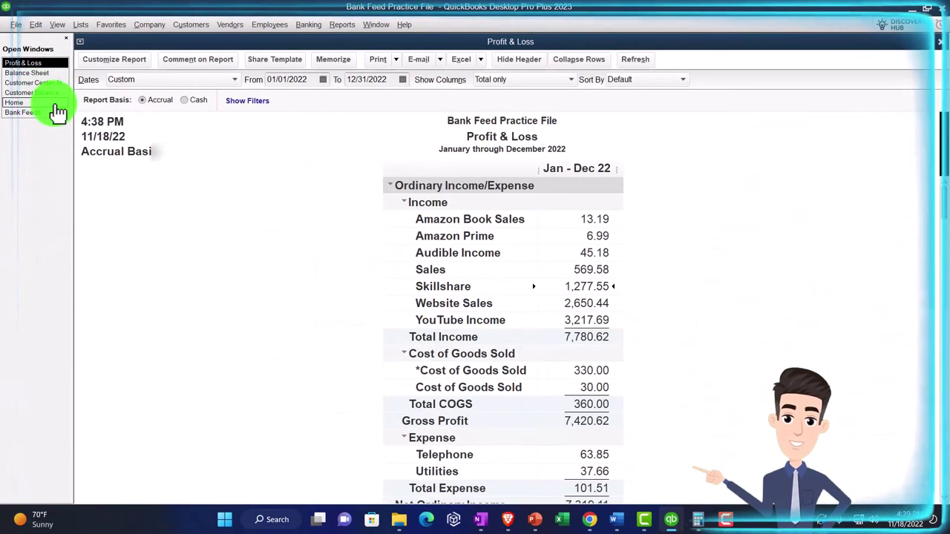
pyautogui.doubleClick(581, 287)
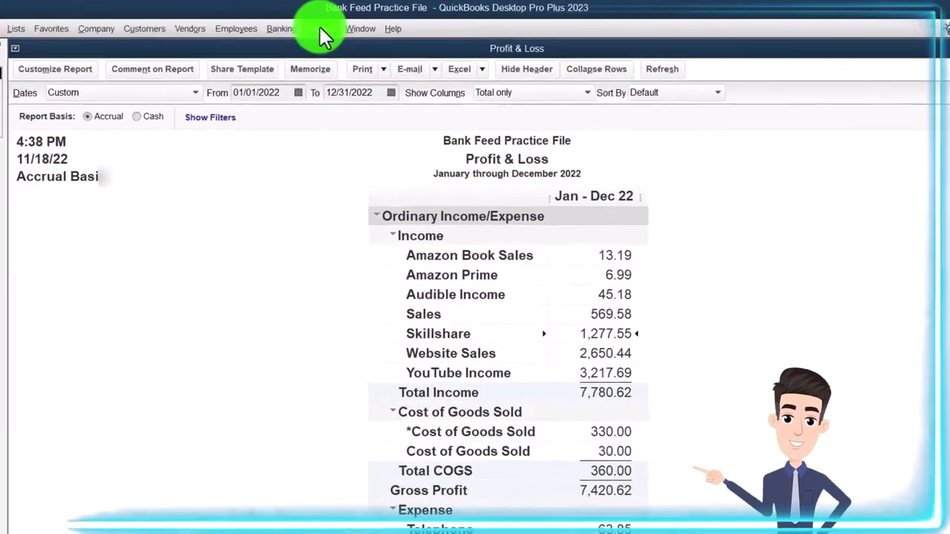
# Run the Sales by Customer Detail report for 01/01/2022 to 12/31/2022
pyautogui.click(342, 24)
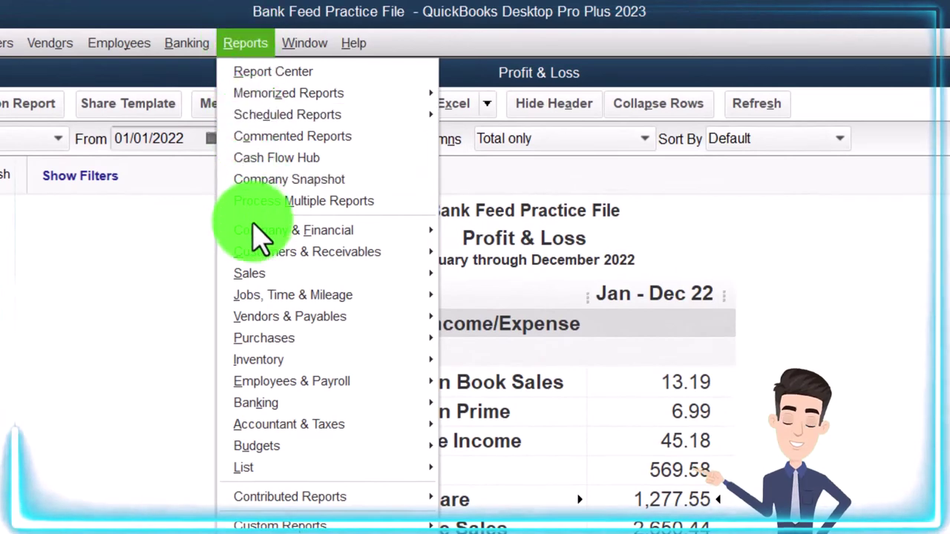
pyautogui.moveTo(261, 277)
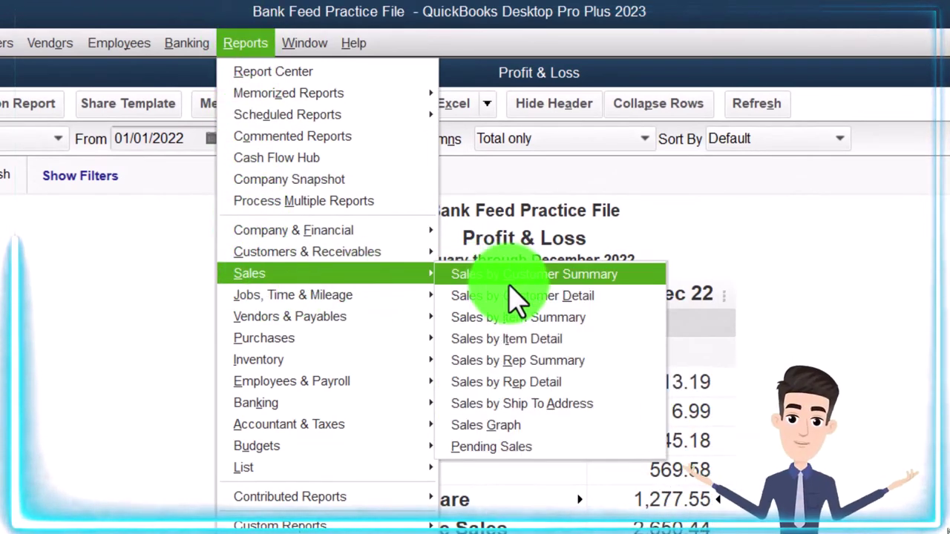
pyautogui.click(577, 298)
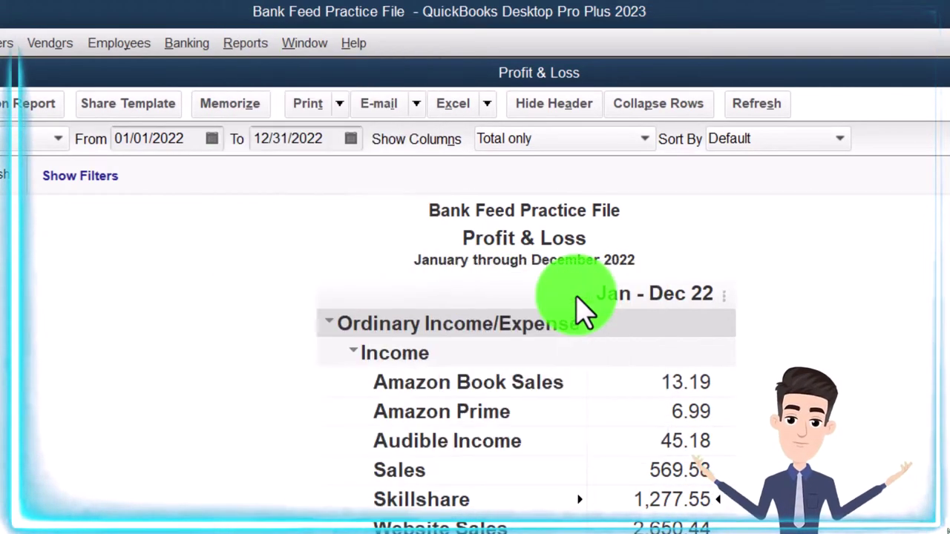
pyautogui.press('Tab')
pyautogui.write('01/01/2022')
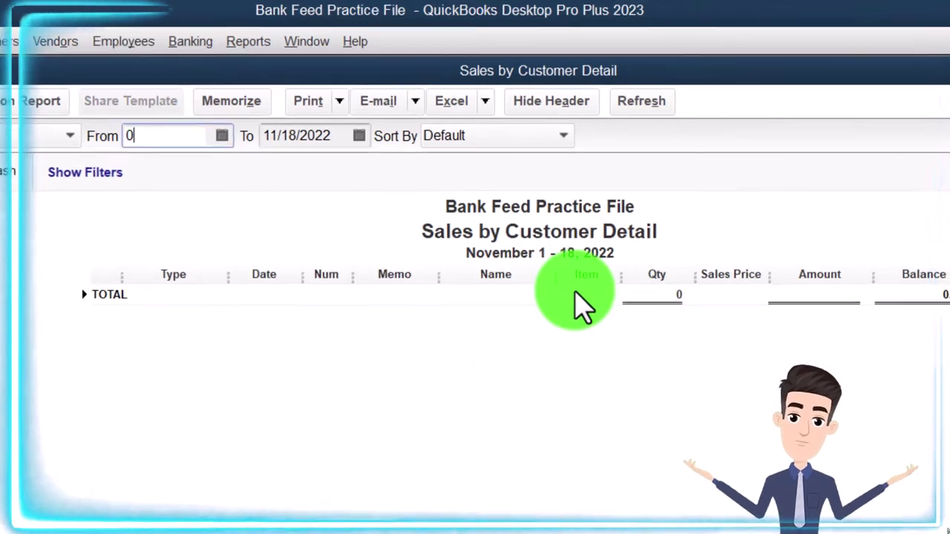
pyautogui.press('Tab')
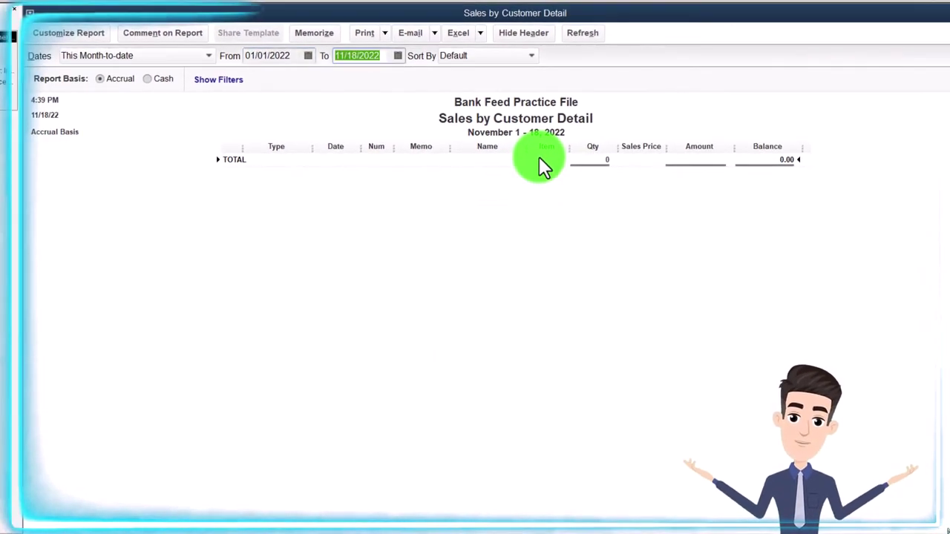
pyautogui.write('12/31/202')
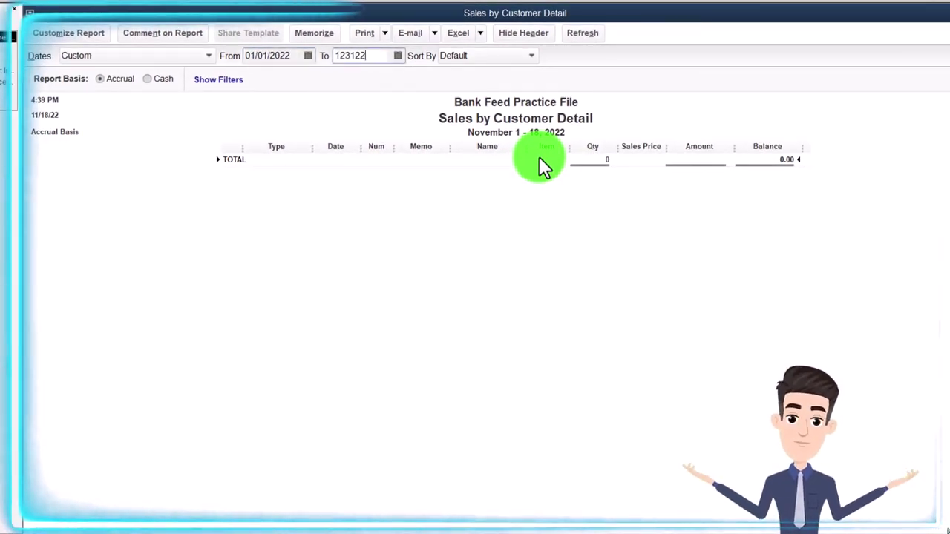
pyautogui.press('Tab')
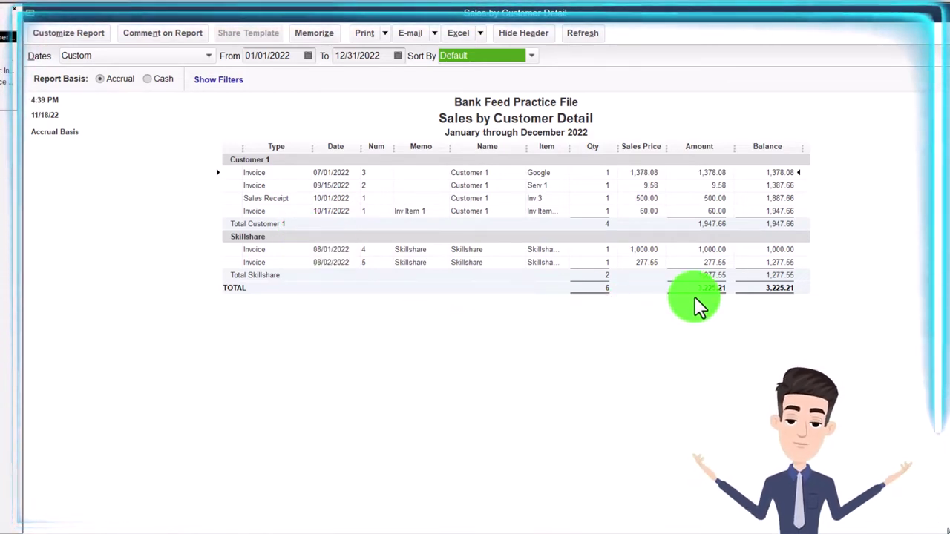
# Run the Sales by Item Summary report for 01/01/2022 to 12/31/2022, then return to Sales by Customer Detail for comparison
pyautogui.click(25, 62)
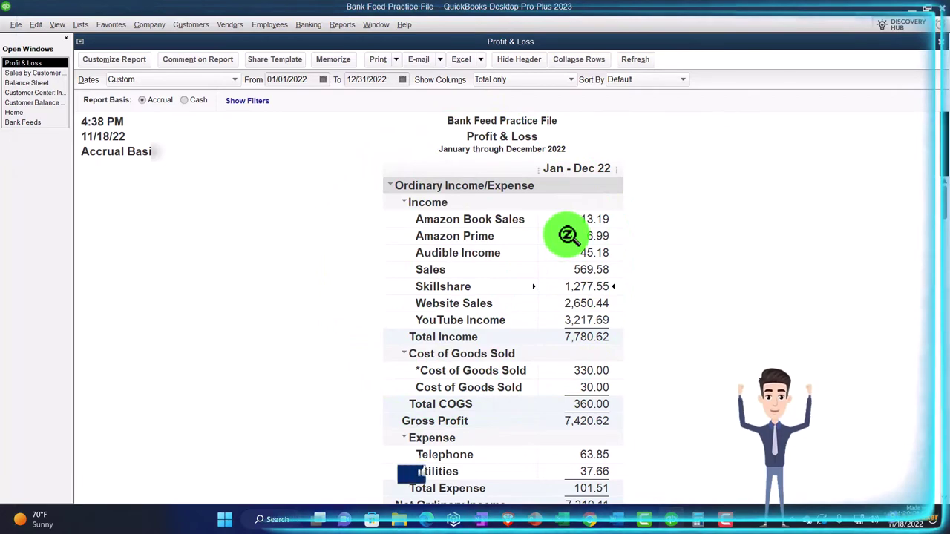
pyautogui.click(343, 24)
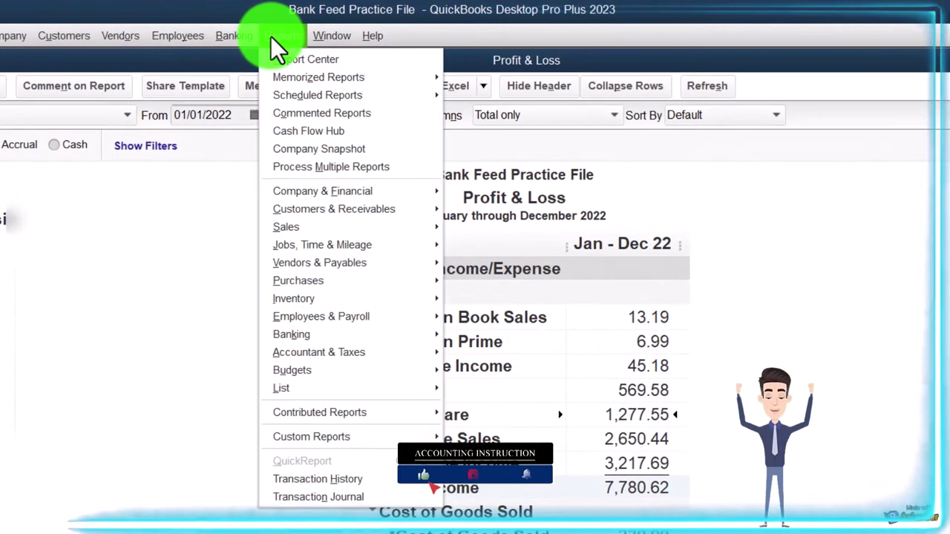
pyautogui.moveTo(415, 229)
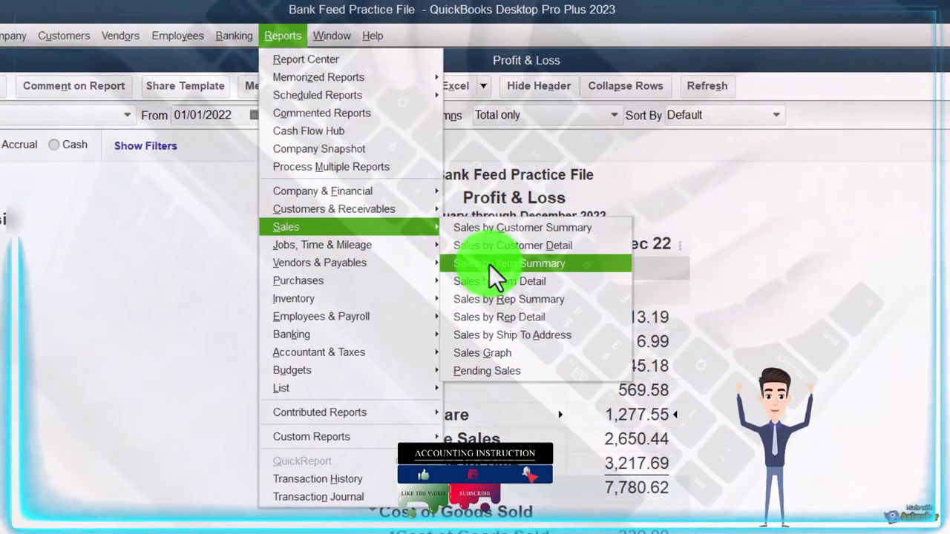
pyautogui.click(489, 264)
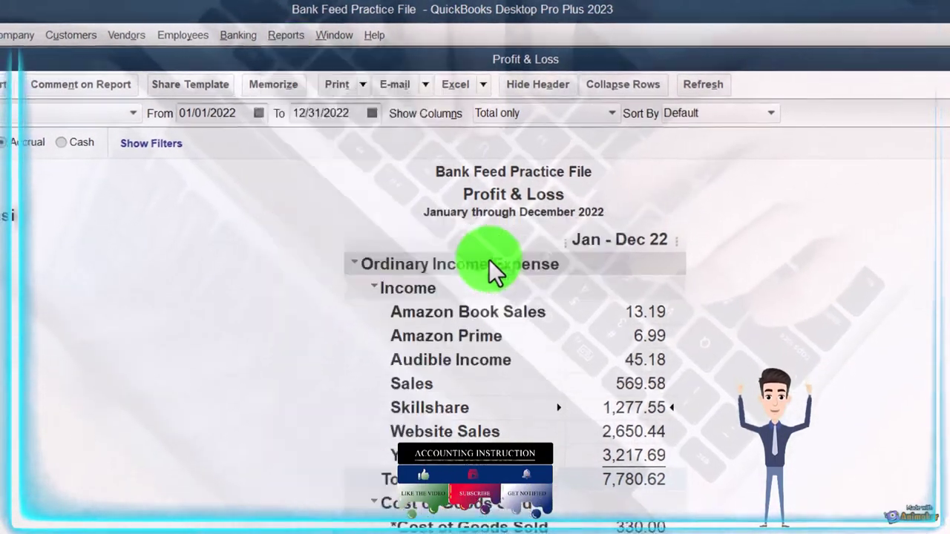
pyautogui.press('Tab')
pyautogui.write('01')
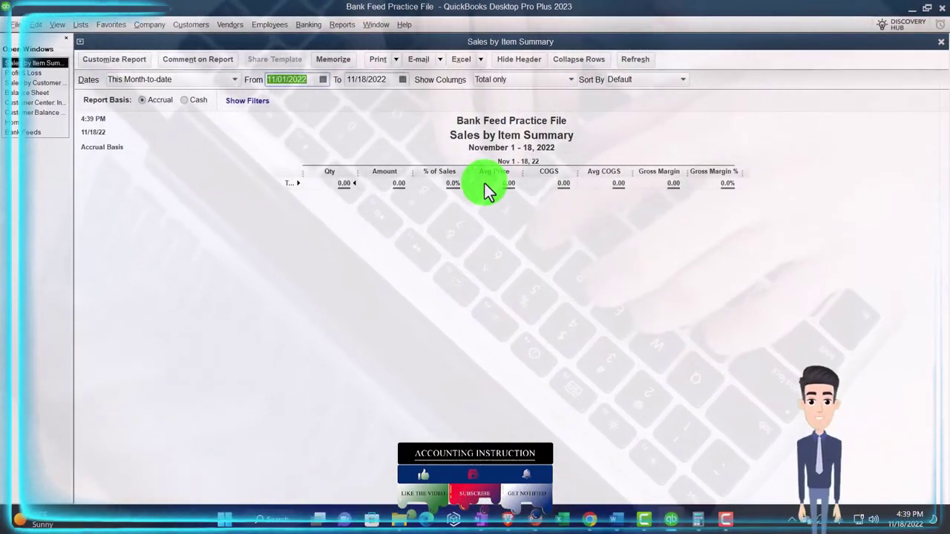
pyautogui.write('/01/2022')
pyautogui.press('Tab')
pyautogui.write('12/31/2022')
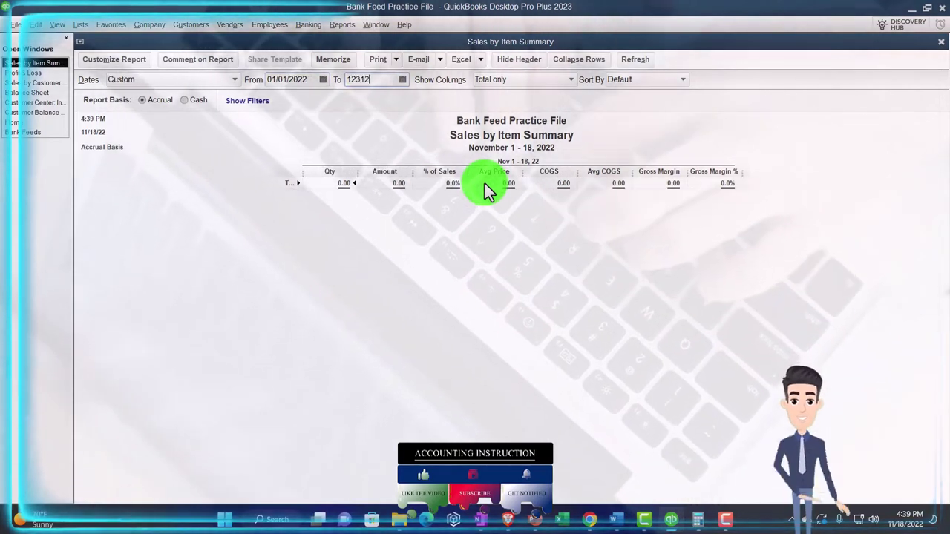
pyautogui.press('Tab')
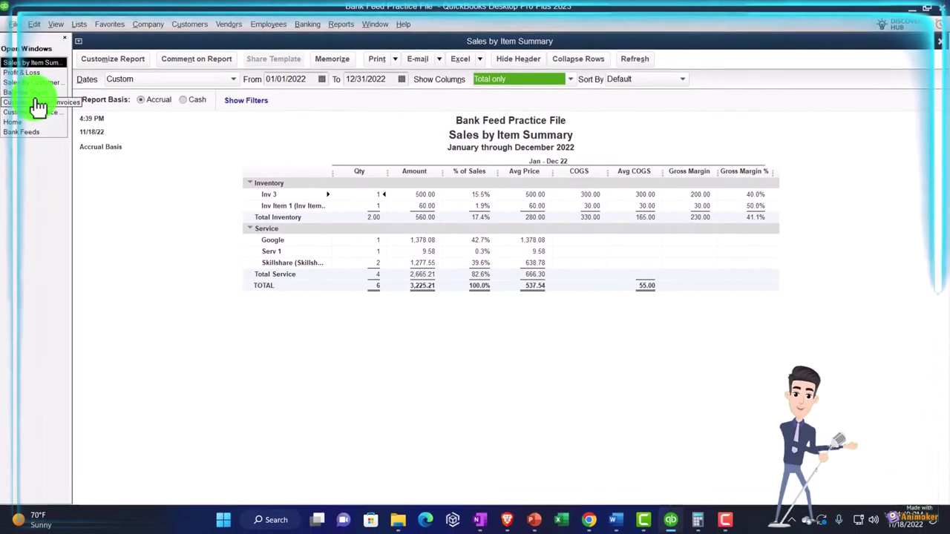
pyautogui.click(29, 81)
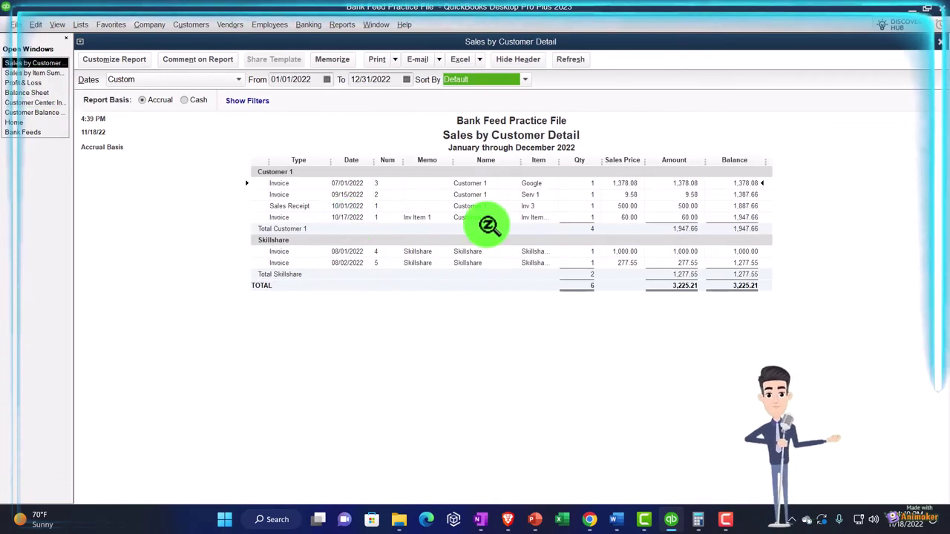
# Start receiving a payment from Skillshare against the 1,000.00 invoice, keeping automatic payment calculation on and suppressing its future messages
pyautogui.click(42, 84)
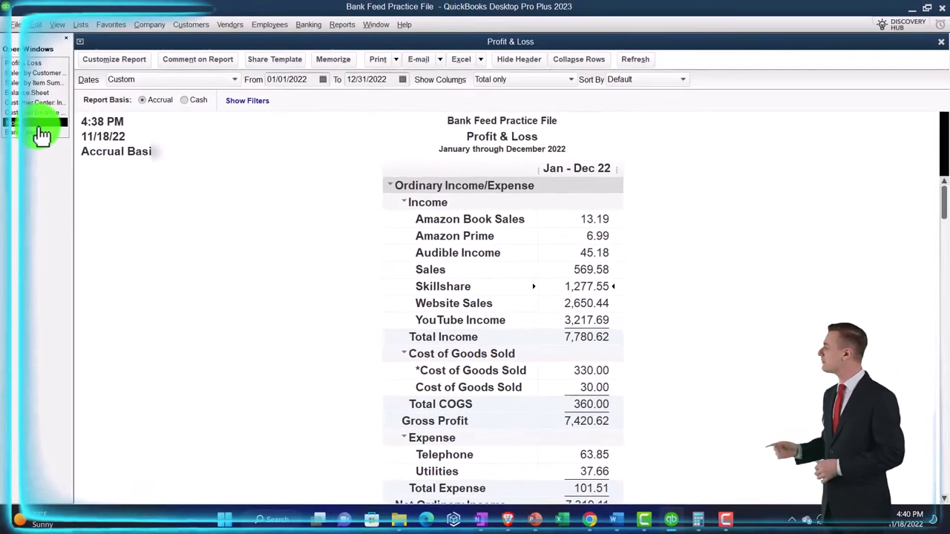
pyautogui.click(41, 126)
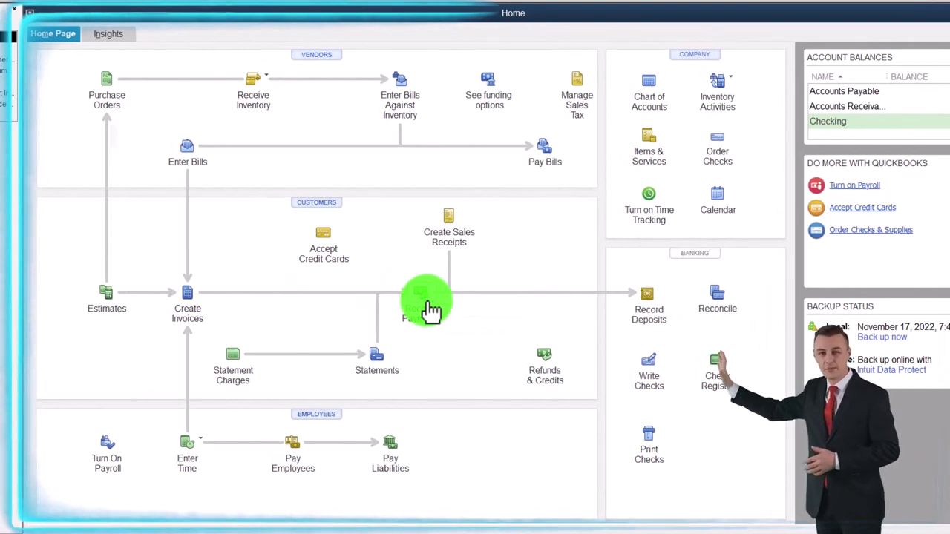
pyautogui.click(431, 311)
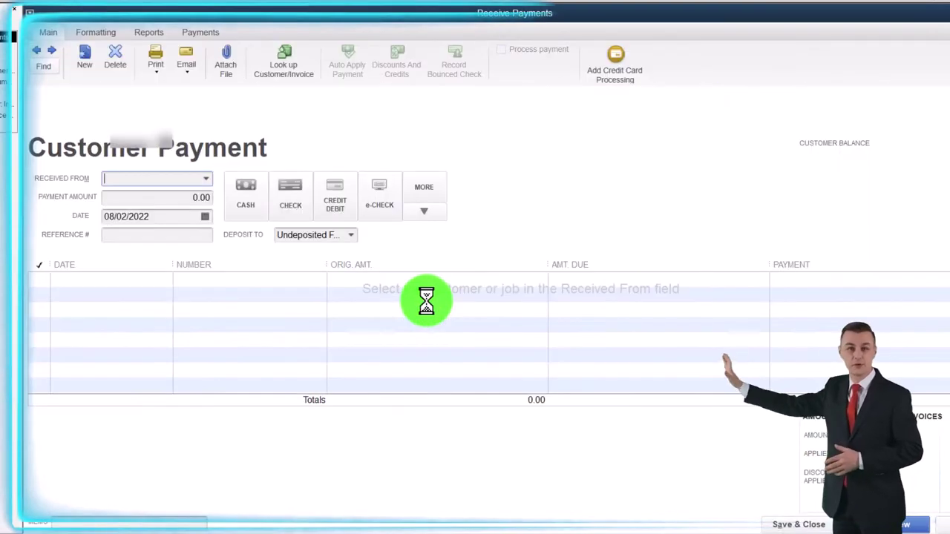
pyautogui.write('Skillshare')
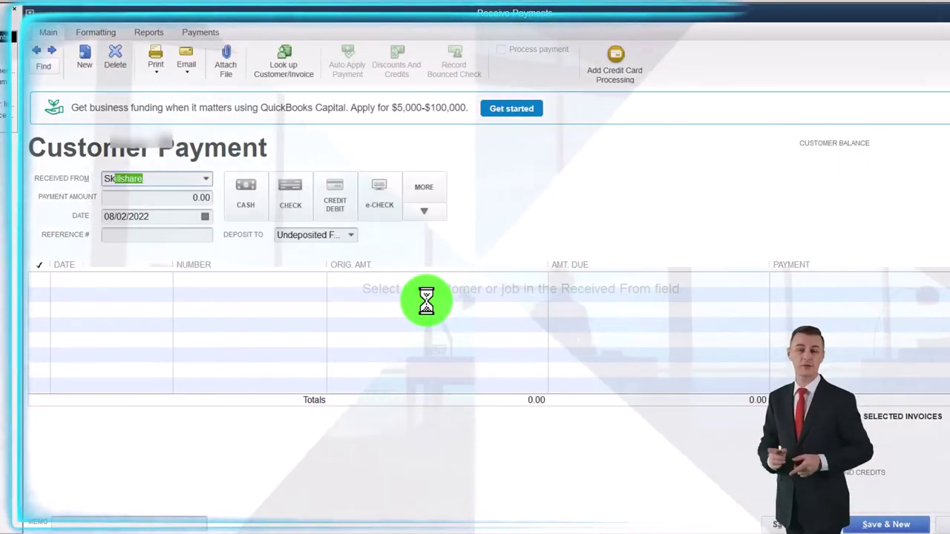
pyautogui.press('Tab')
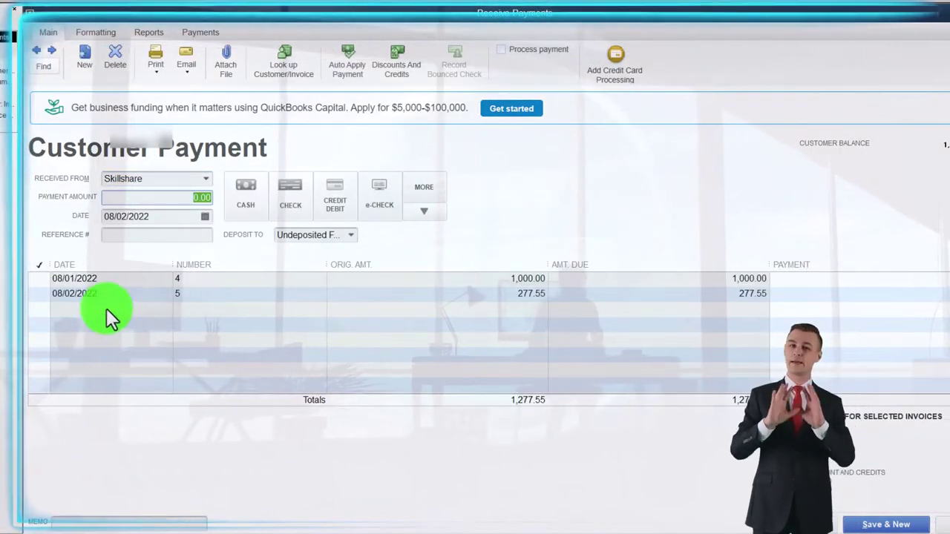
pyautogui.click(38, 280)
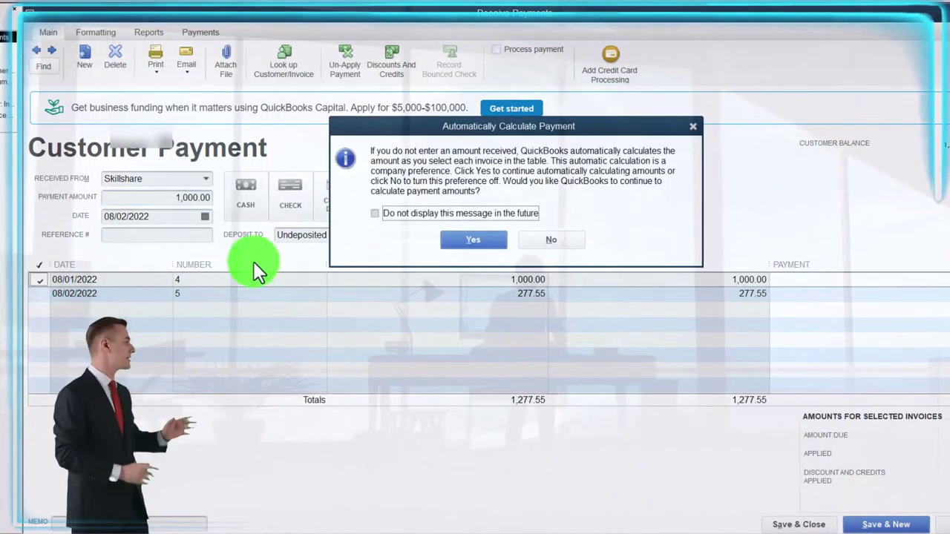
pyautogui.click(376, 217)
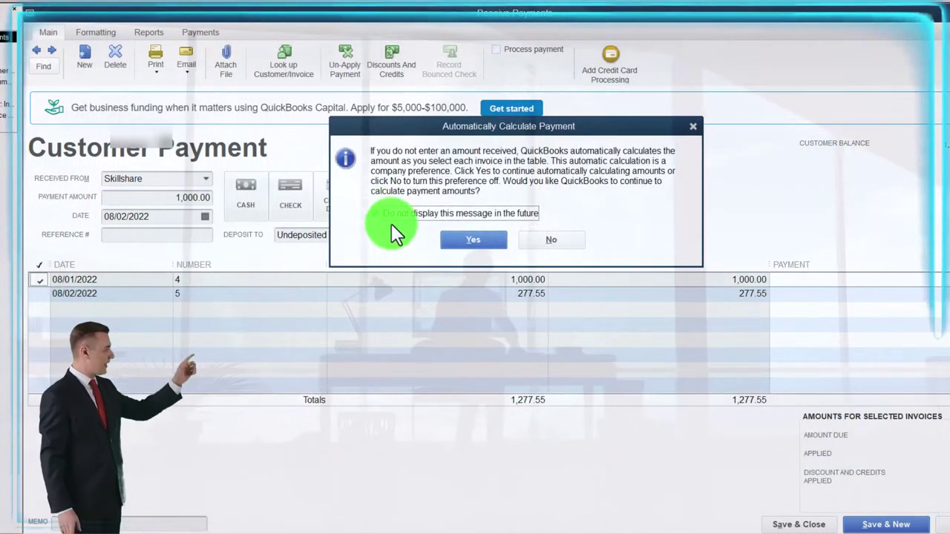
pyautogui.click(458, 237)
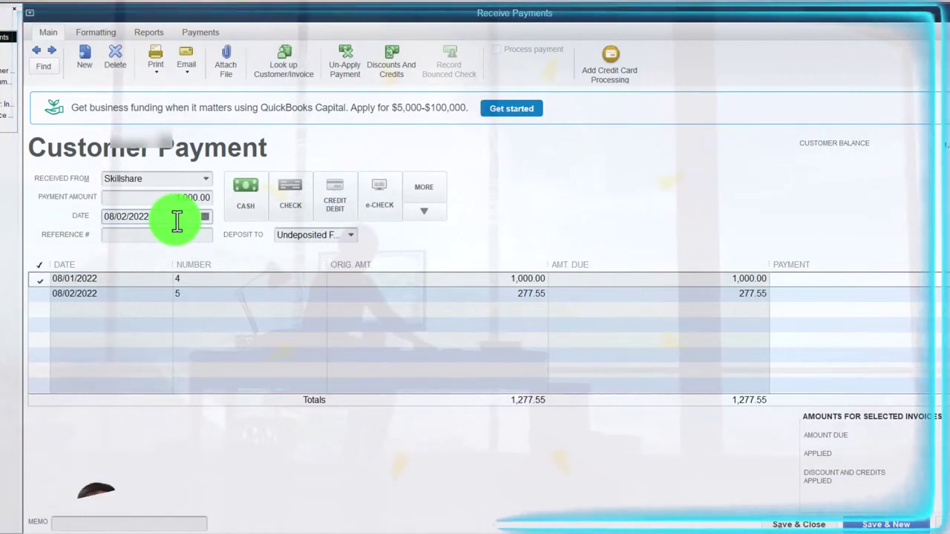
# Date the 1,000.00 cash payment 08/04/2022, keep it deposited to Undeposited Funds, and save it, continuing to a new payment
pyautogui.click(177, 216)
pyautogui.press('+')
pyautogui.press('+')
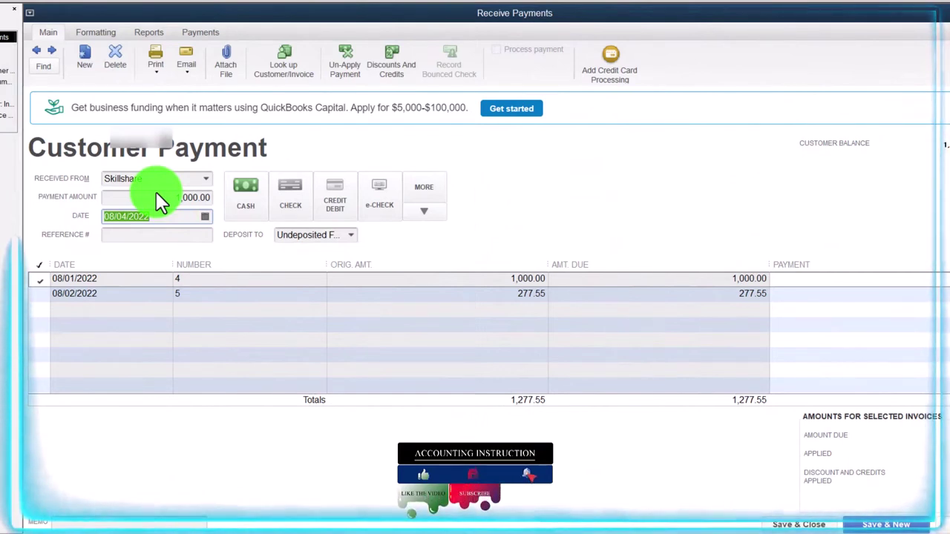
pyautogui.click(357, 235)
pyautogui.click(351, 236)
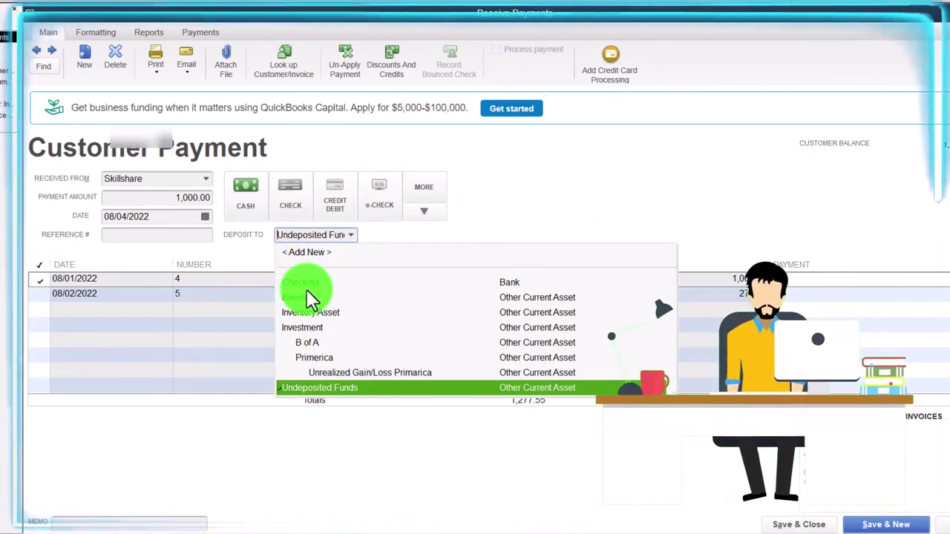
pyautogui.click(242, 257)
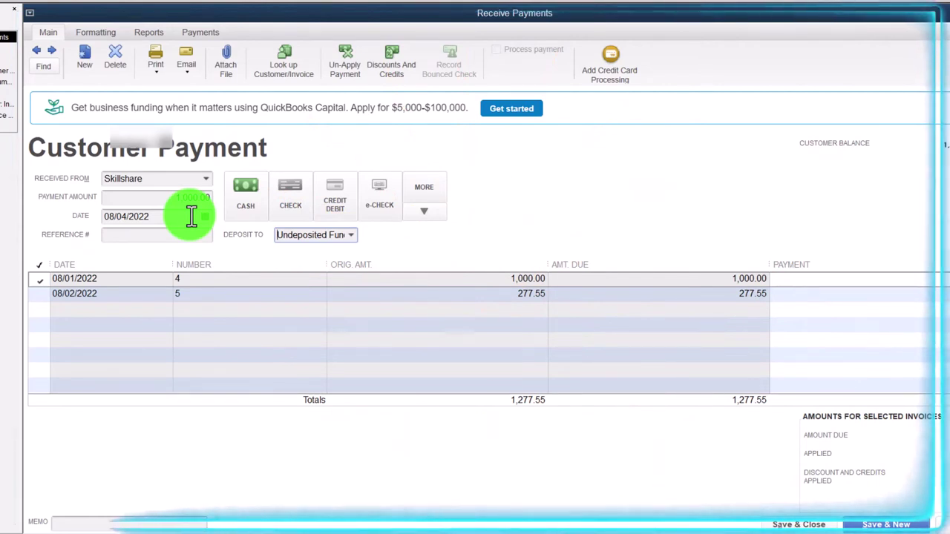
pyautogui.click(252, 219)
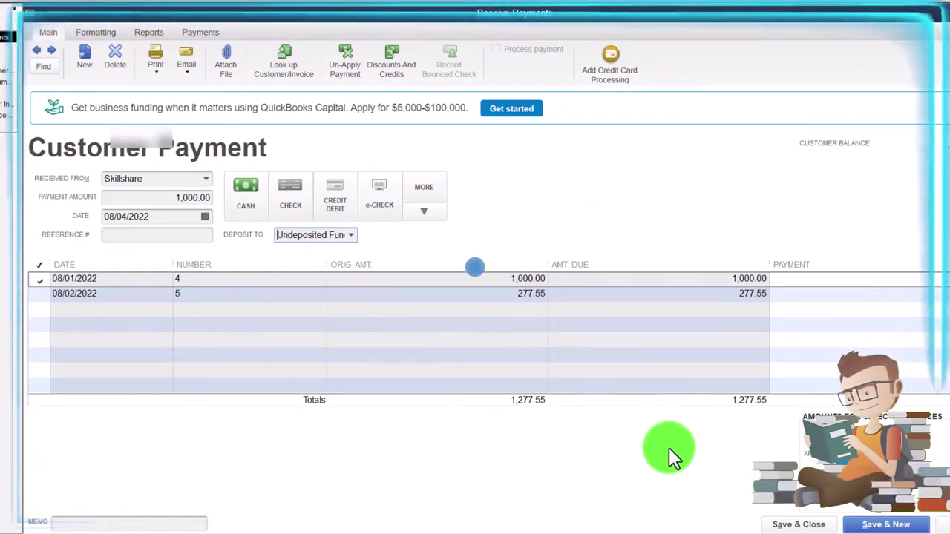
pyautogui.click(857, 524)
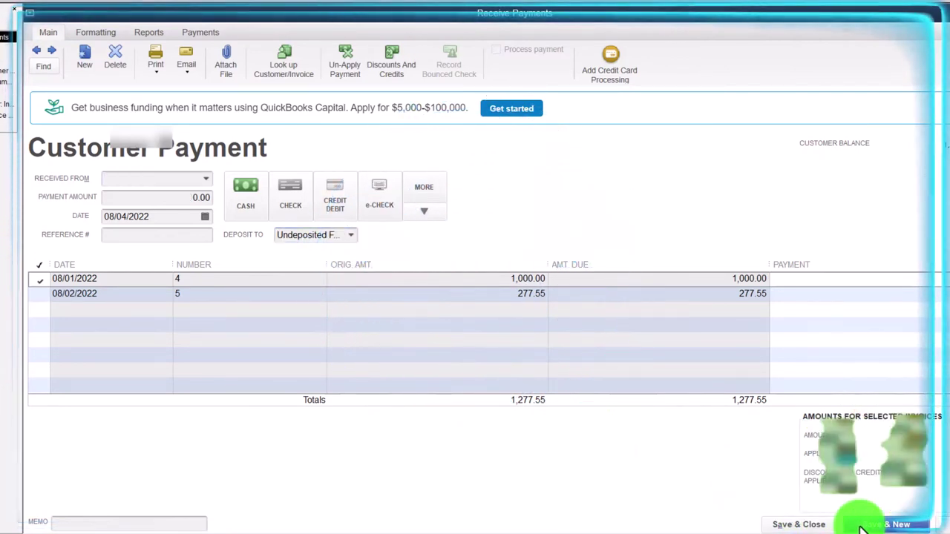
# Receive Skillshare's 277.55 cash payment dated 08/04/2022 against invoice 5 into Undeposited Funds, then save and close
pyautogui.write('Skillshare')
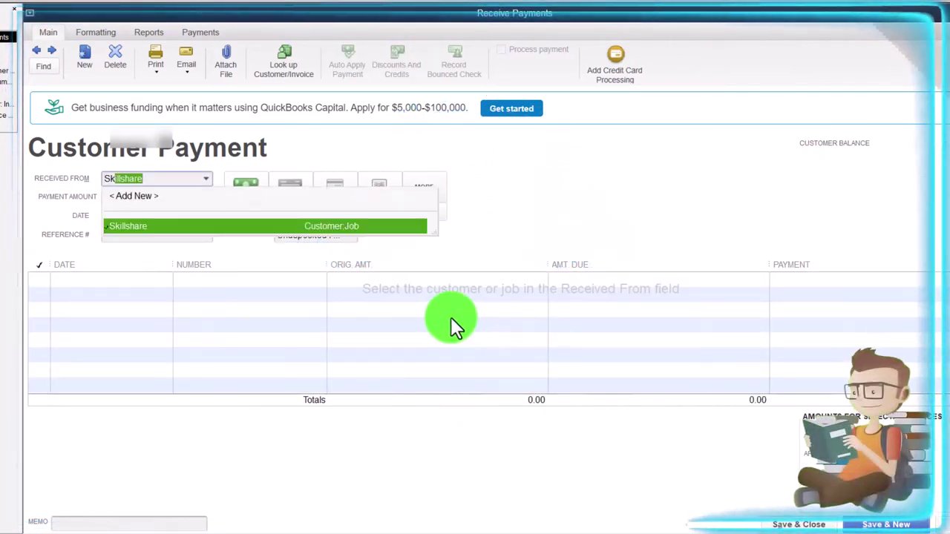
pyautogui.press('Tab')
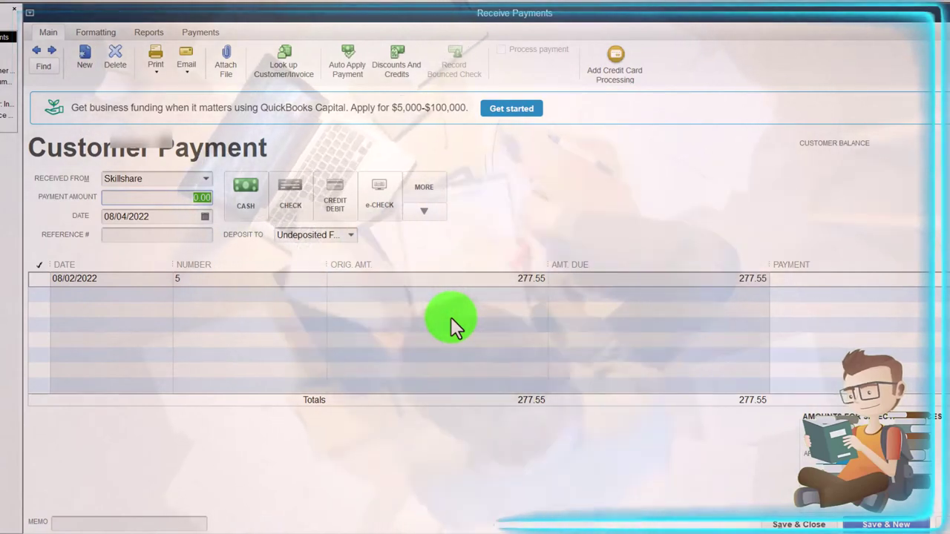
pyautogui.click(42, 277)
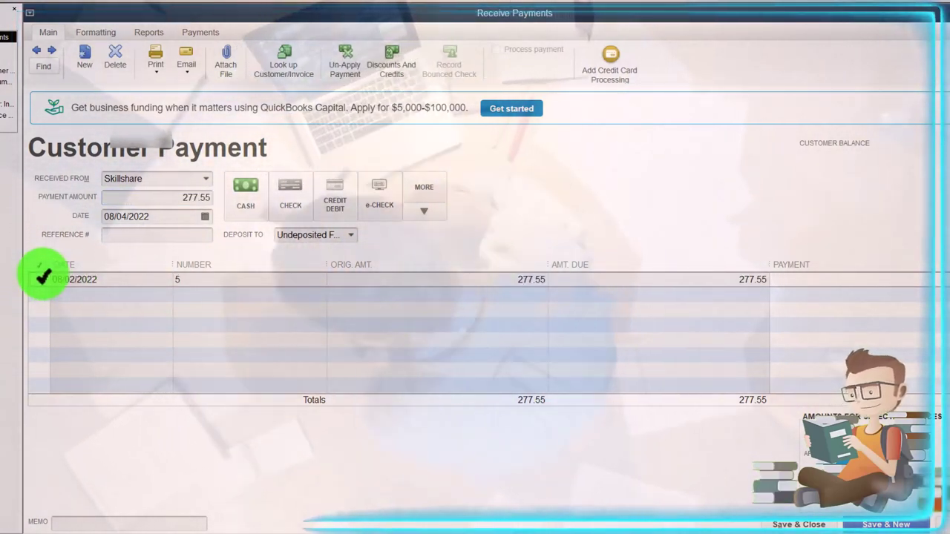
pyautogui.click(239, 220)
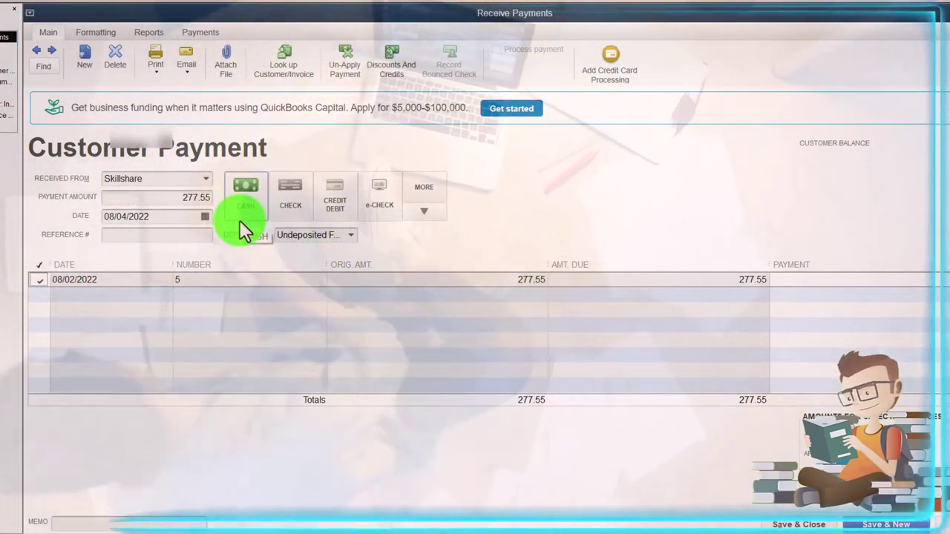
pyautogui.click(345, 238)
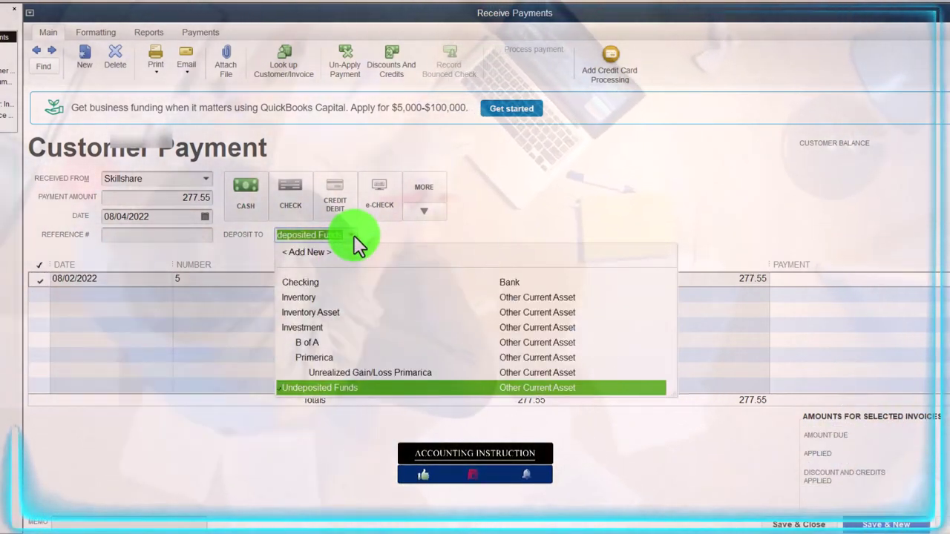
pyautogui.click(354, 235)
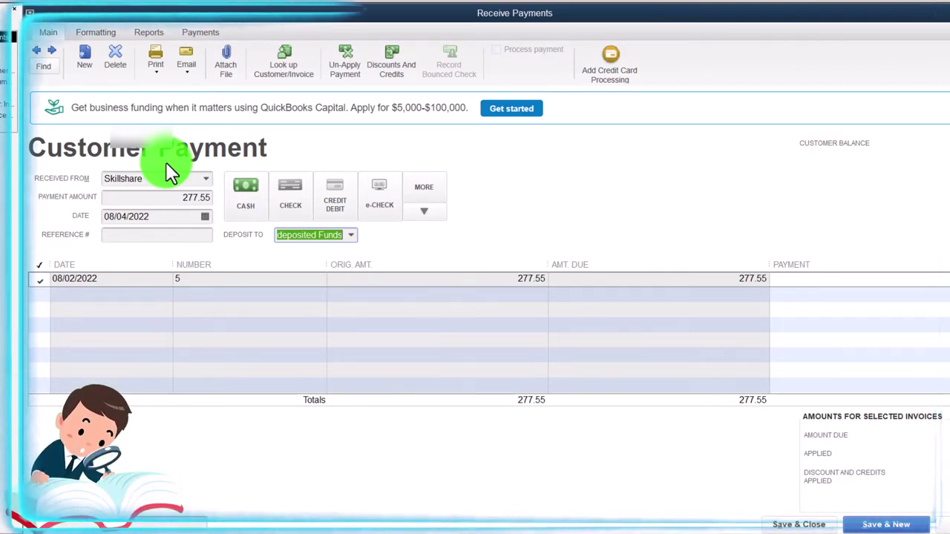
pyautogui.click(777, 525)
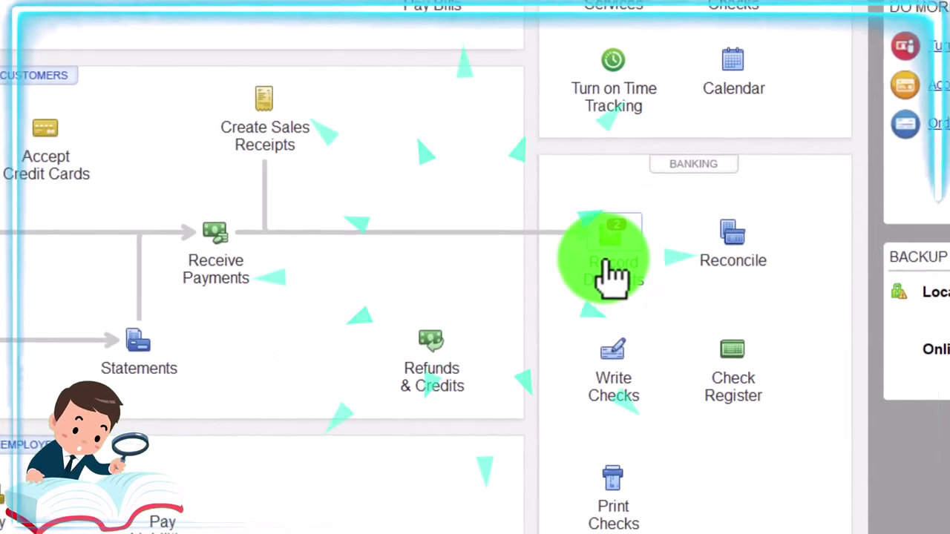
# View the customer payments waiting to be deposited, then close the list without selecting any
pyautogui.click(610, 274)
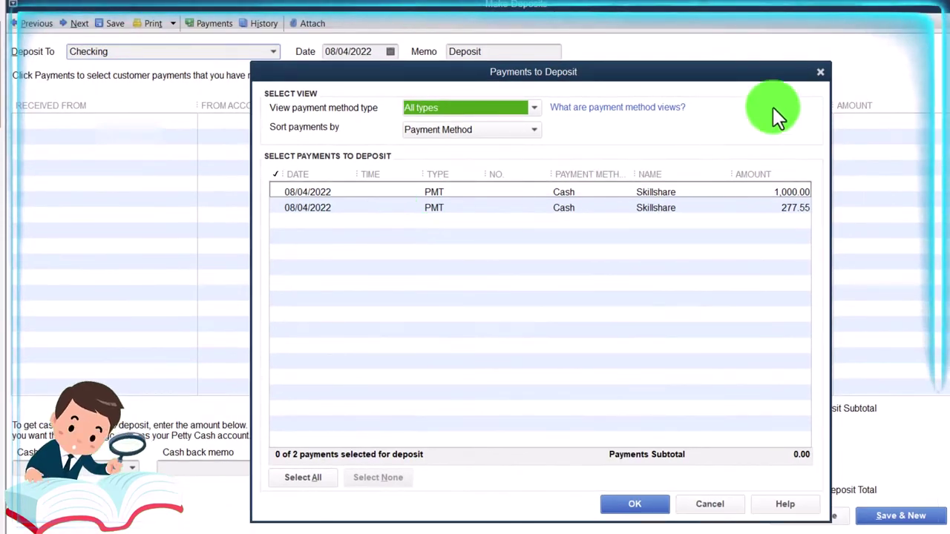
pyautogui.click(817, 75)
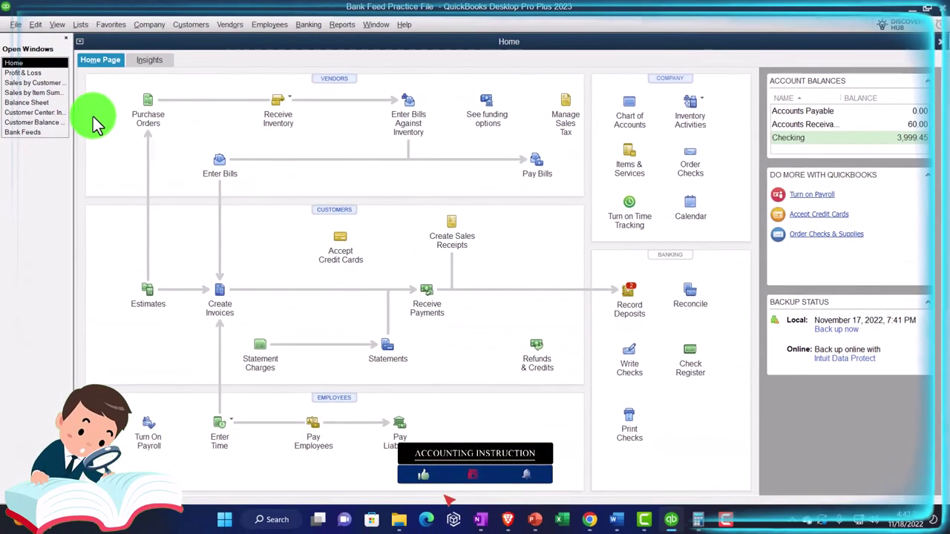
# Check the transaction detail behind Accounts Receivable and Undeposited Funds on the Balance Sheet
pyautogui.click(28, 102)
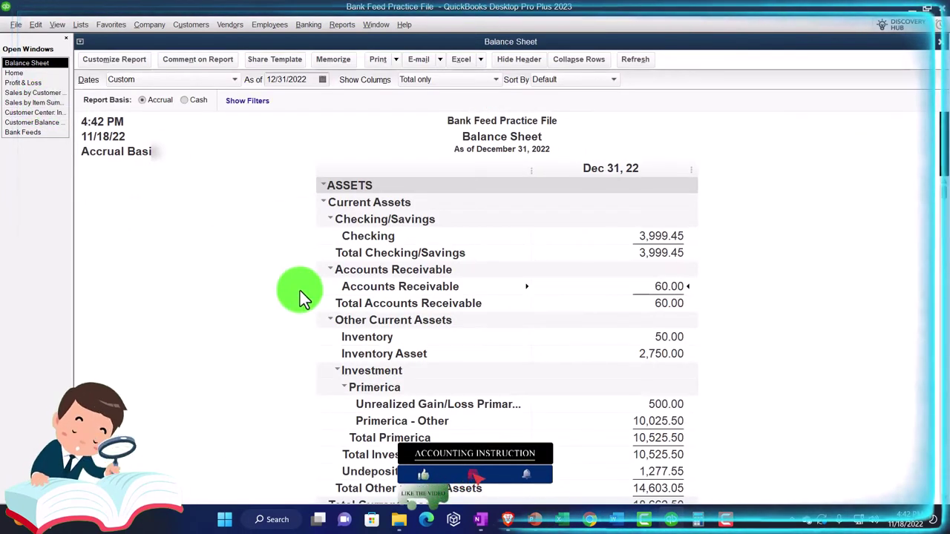
pyautogui.doubleClick(668, 288)
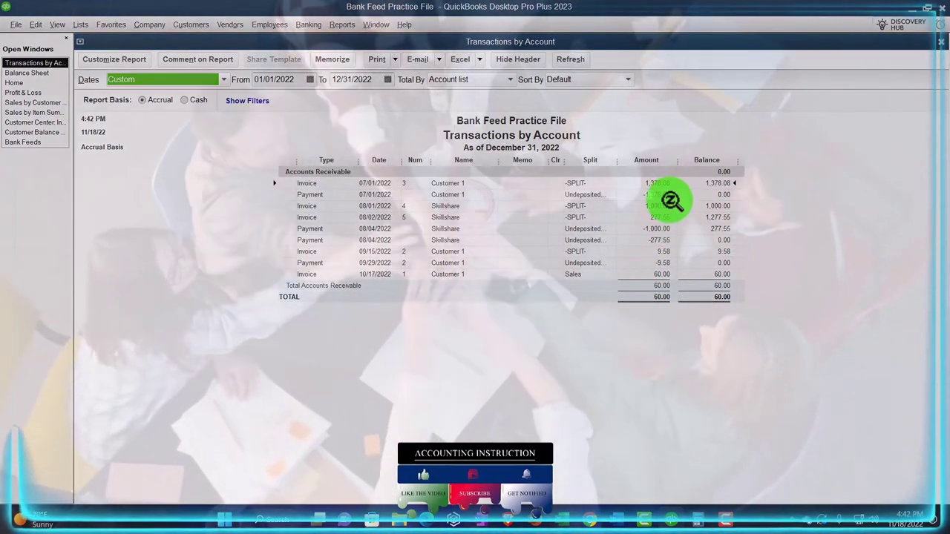
pyautogui.click(941, 42)
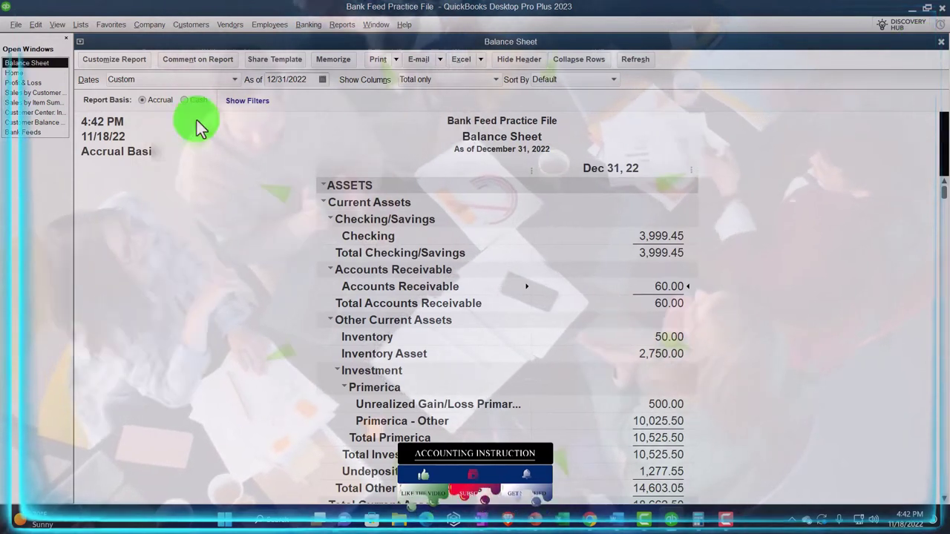
pyautogui.scroll(-1, 181, 341)
pyautogui.scroll(-1, 181, 341)
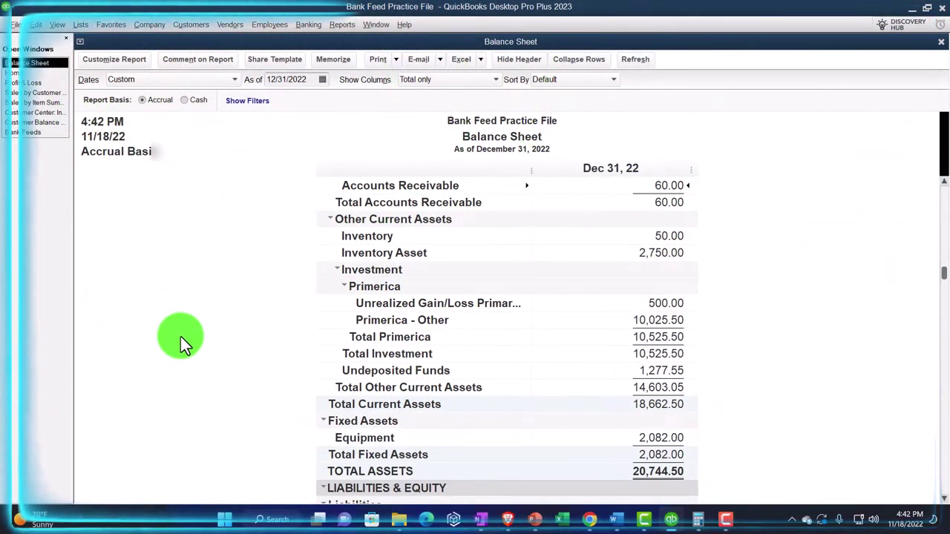
pyautogui.scroll(-1, 182, 342)
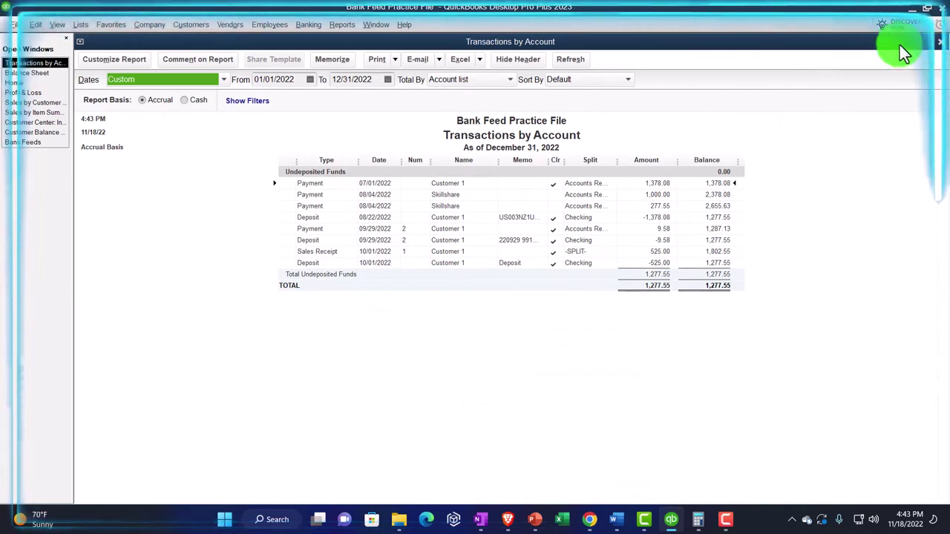
pyautogui.click(939, 45)
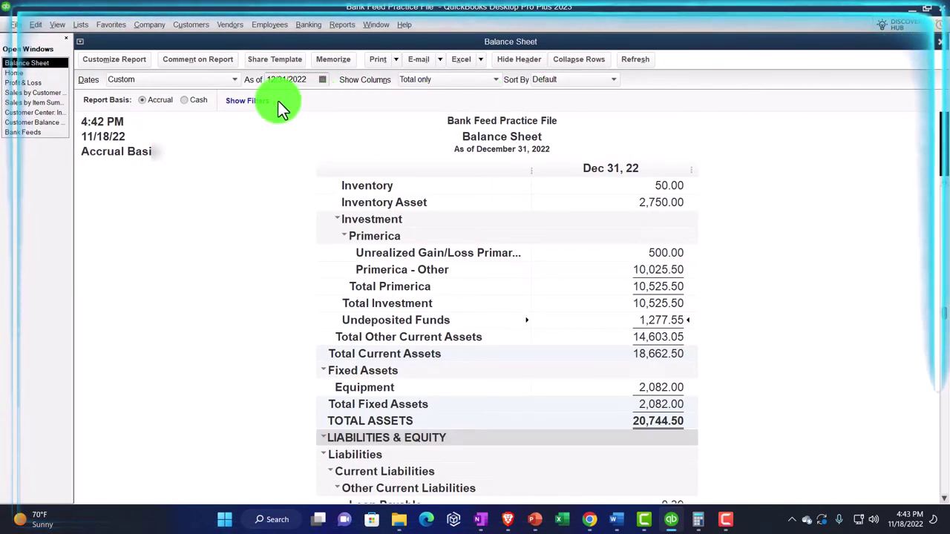
# Review Skillshare's transactions in the Customer Center and inspect its 08/02/2022 invoice, closing the invoice again
pyautogui.click(50, 113)
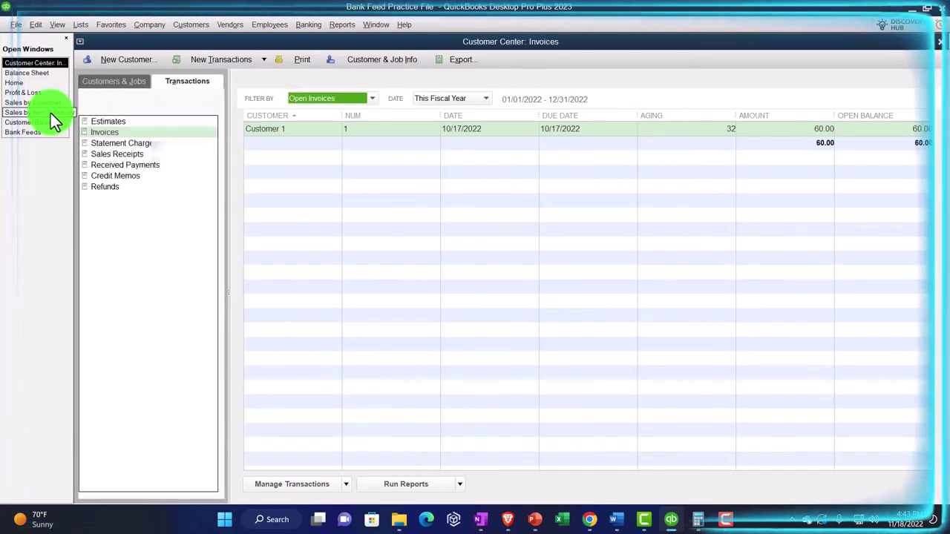
pyautogui.click(123, 82)
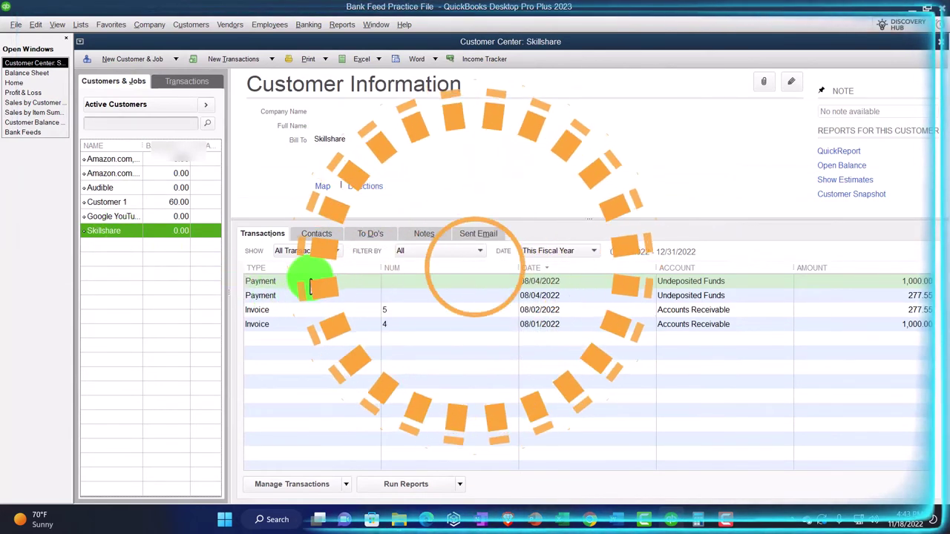
pyautogui.doubleClick(308, 309)
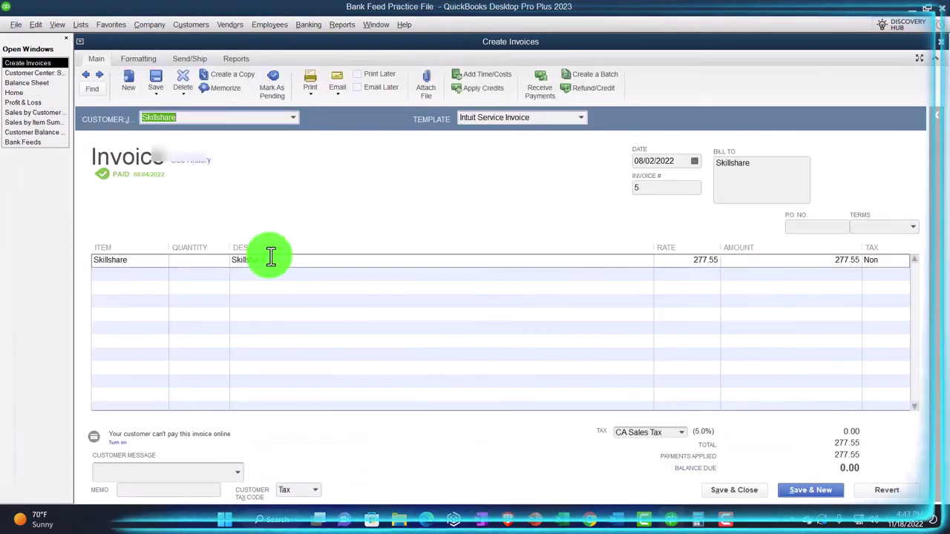
pyautogui.click(940, 41)
# Return to the Customer Center's invoice transactions, filtering by All Invoices and then by Open Invoices
pyautogui.click(177, 86)
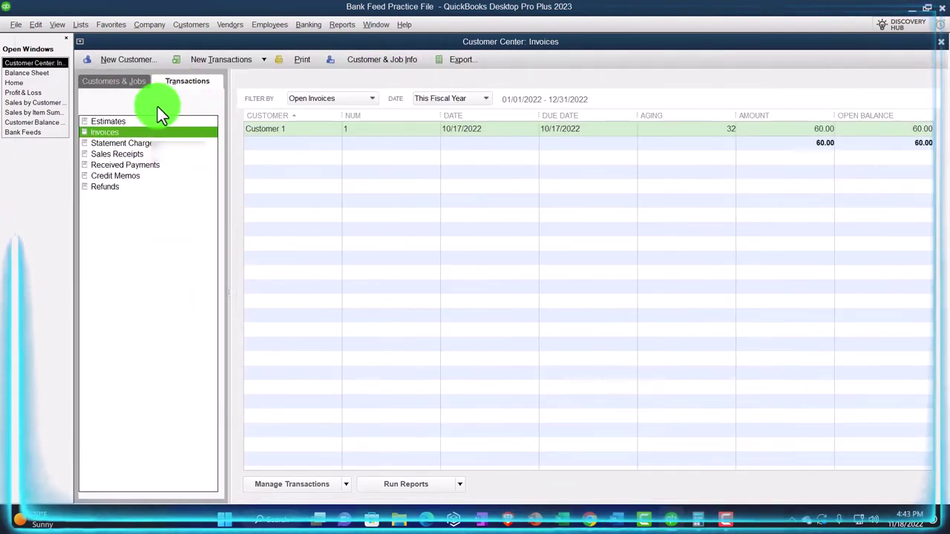
pyautogui.click(340, 100)
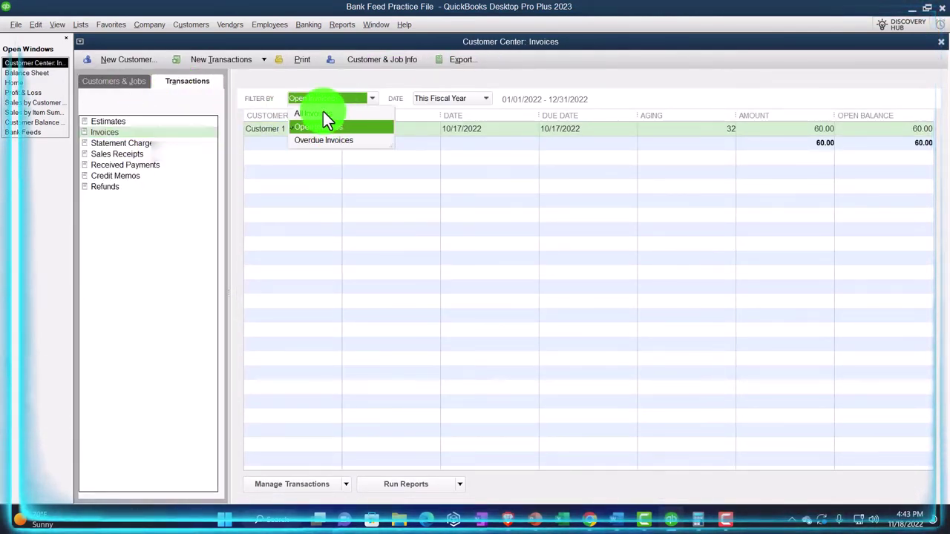
pyautogui.click(323, 113)
pyautogui.click(324, 101)
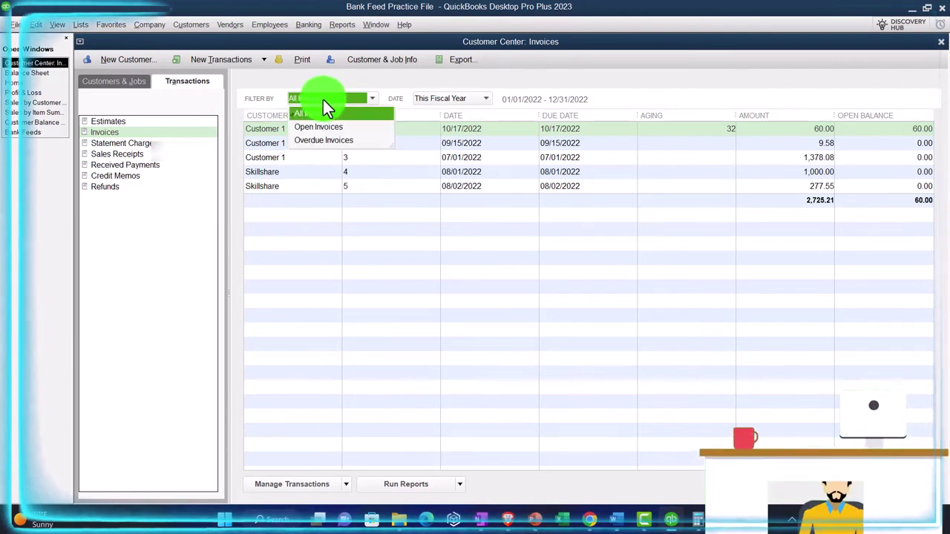
pyautogui.click(318, 126)
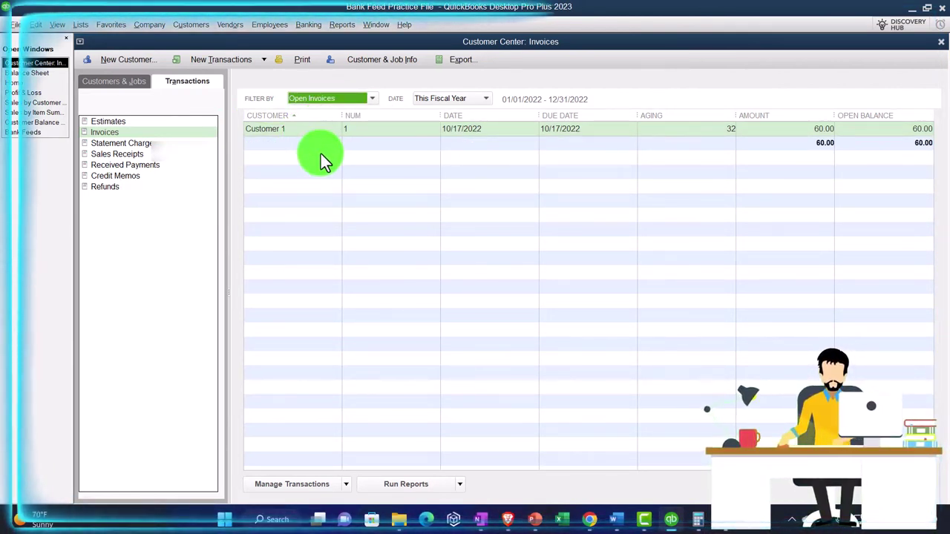
# Record and save one deposit to Checking dated 08/04/2022 combining the Skillshare payments of 1,000.00 and 277.55
pyautogui.click(33, 82)
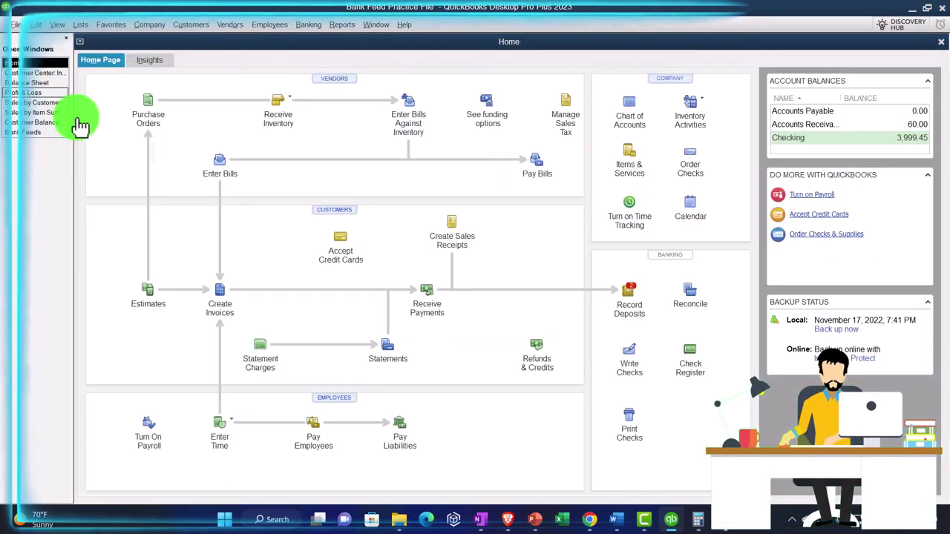
pyautogui.click(629, 315)
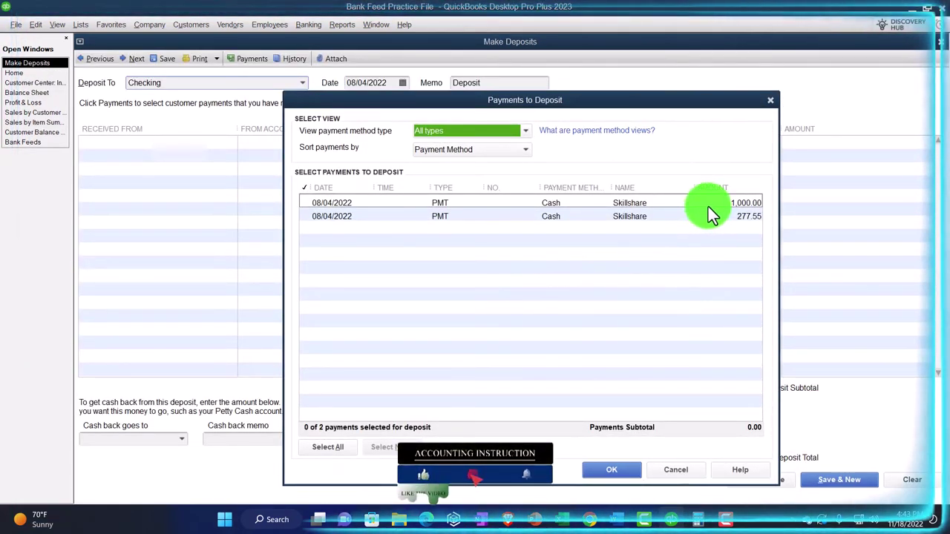
pyautogui.click(311, 204)
pyautogui.click(308, 215)
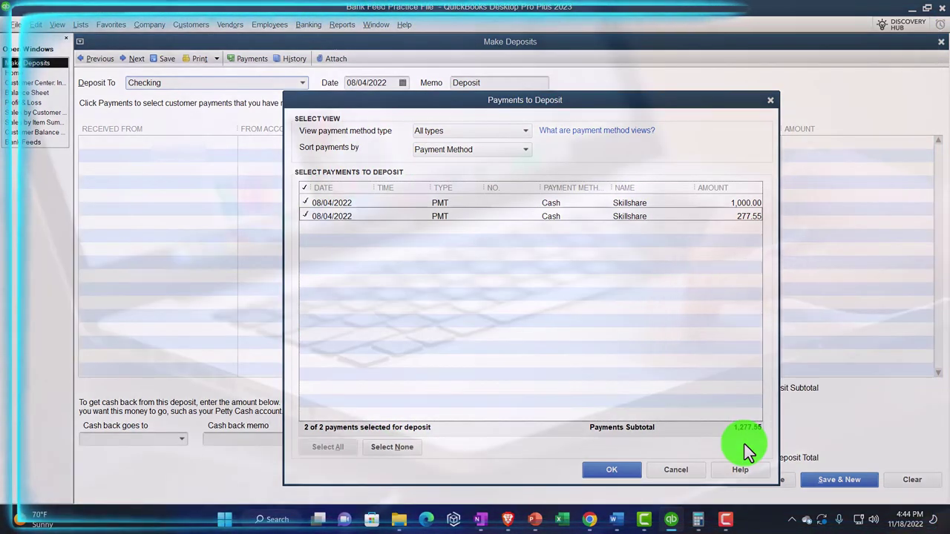
pyautogui.click(619, 472)
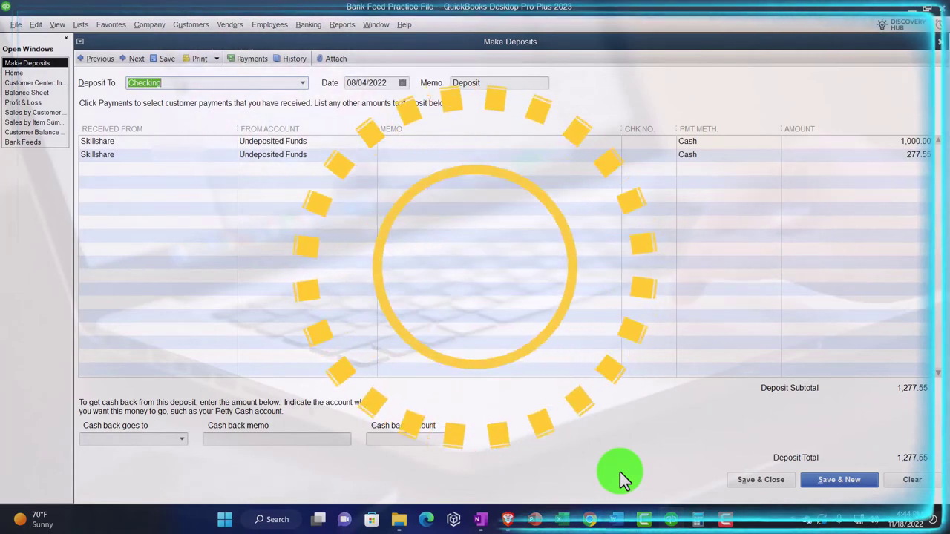
pyautogui.click(747, 481)
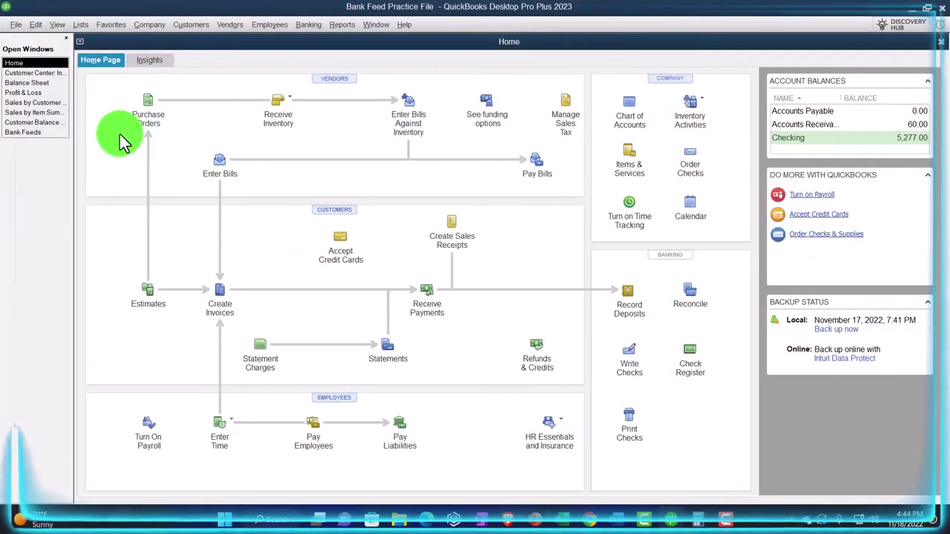
# Check the Balance Sheet's Checking detail and inspect the 08/04/2022 deposit, closing both and returning to the report
pyautogui.click(39, 84)
pyautogui.scroll(3, 226, 313)
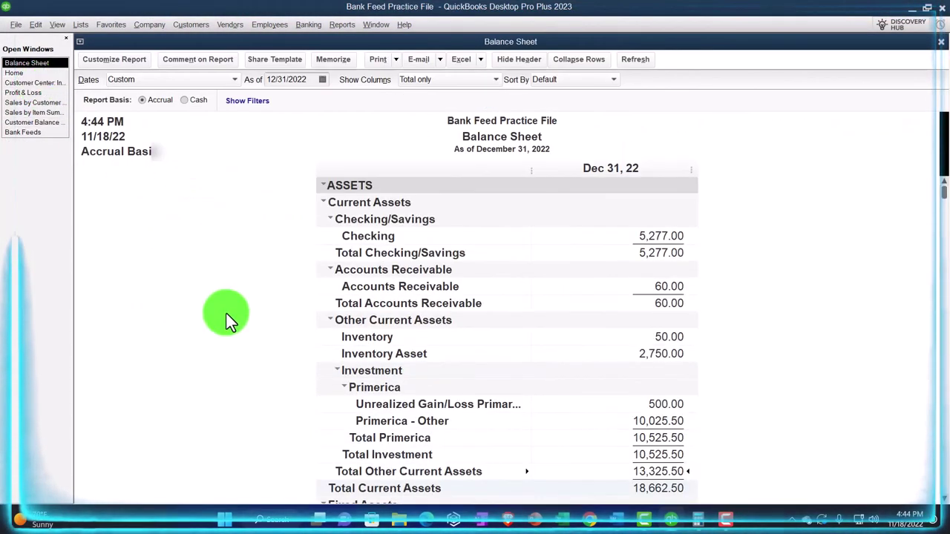
pyautogui.doubleClick(642, 236)
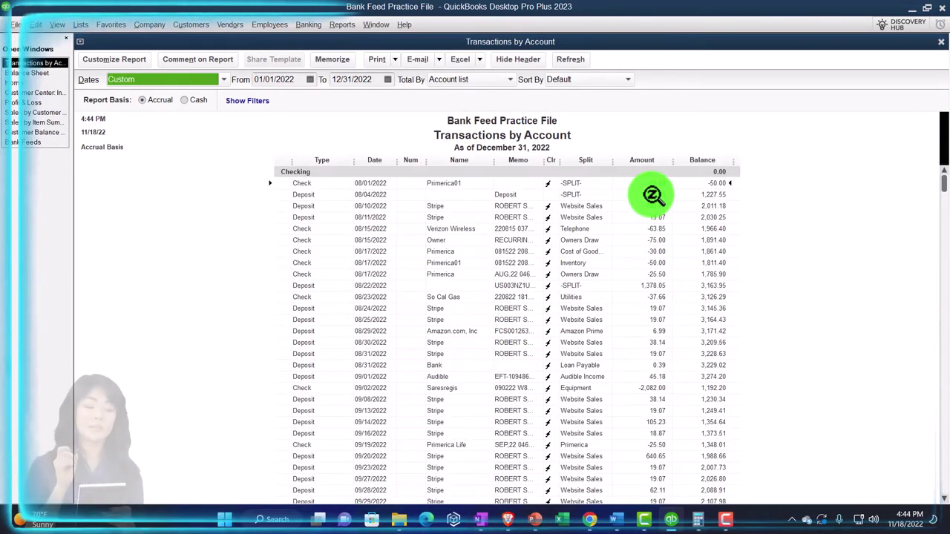
pyautogui.doubleClick(652, 194)
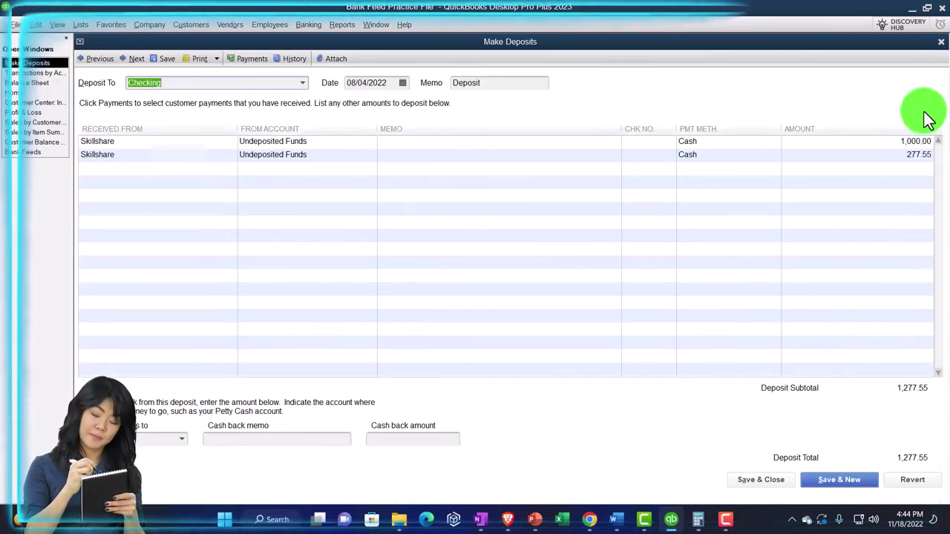
pyautogui.click(941, 42)
pyautogui.click(940, 43)
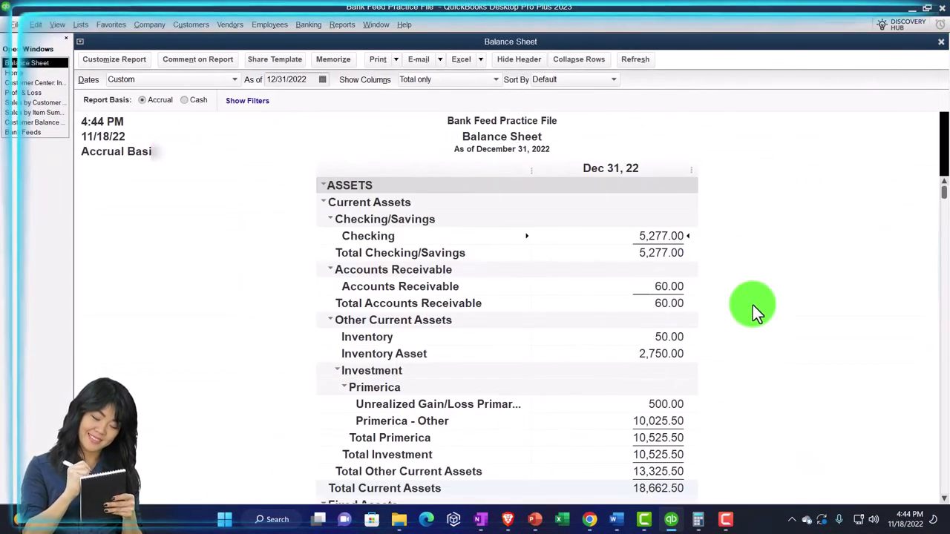
# Customize the Balance Sheet's advanced options to display Active rows, and check the transactions behind Undeposited Funds
pyautogui.scroll(-3, 753, 305)
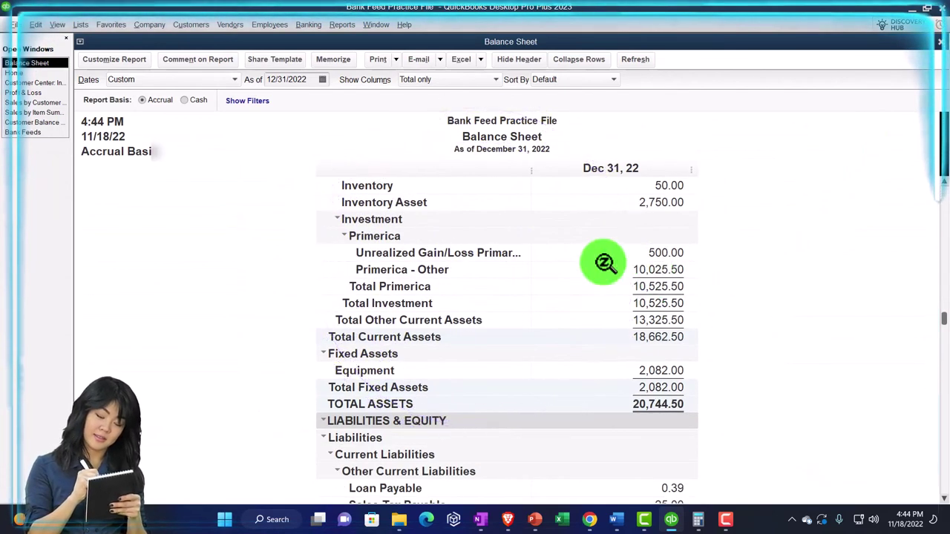
pyautogui.click(132, 61)
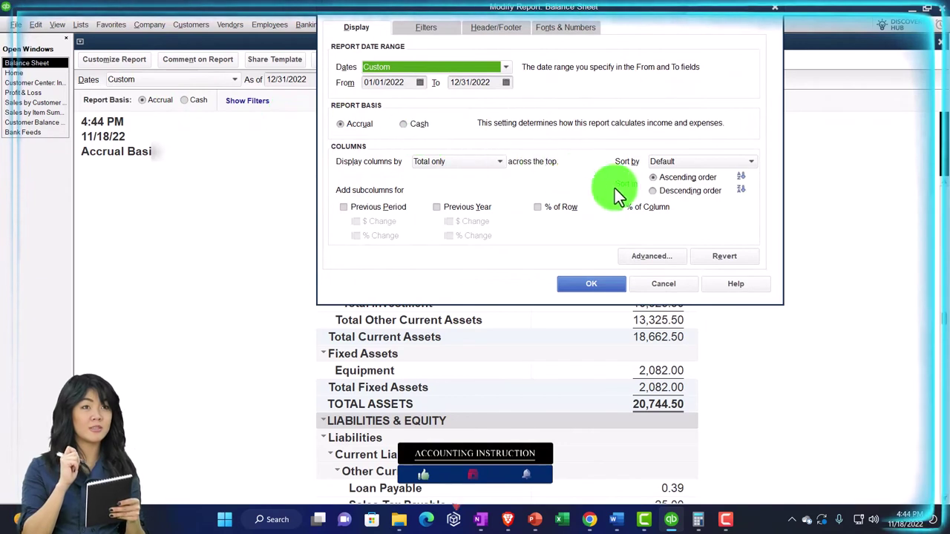
pyautogui.click(651, 256)
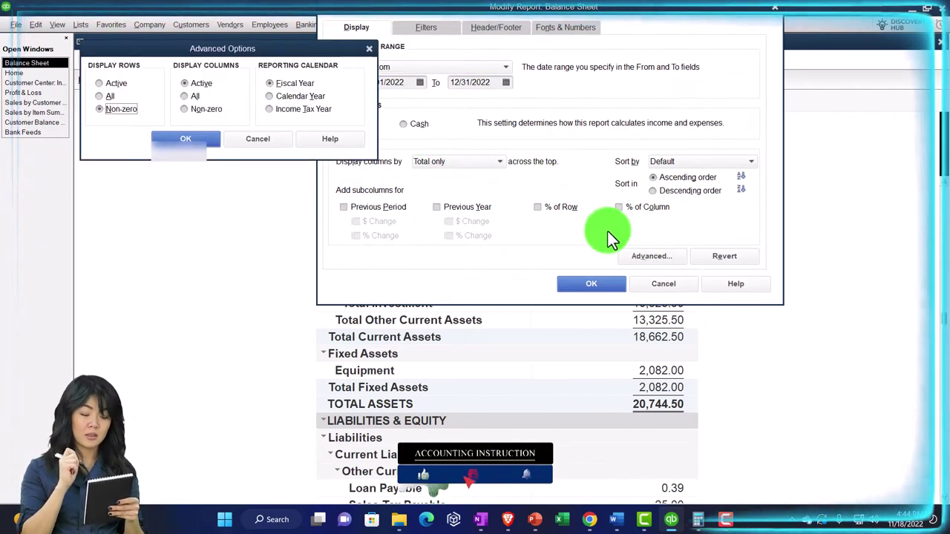
pyautogui.click(97, 82)
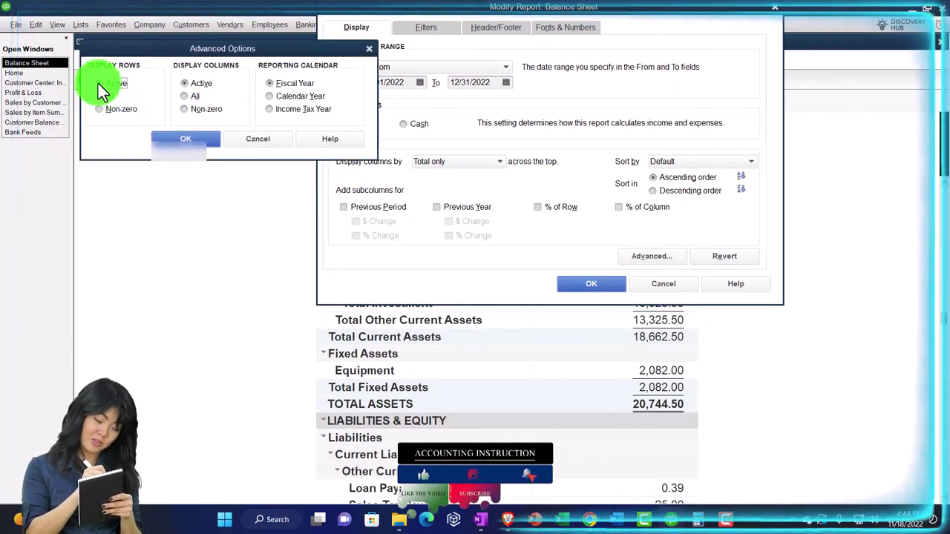
pyautogui.click(157, 141)
pyautogui.click(570, 288)
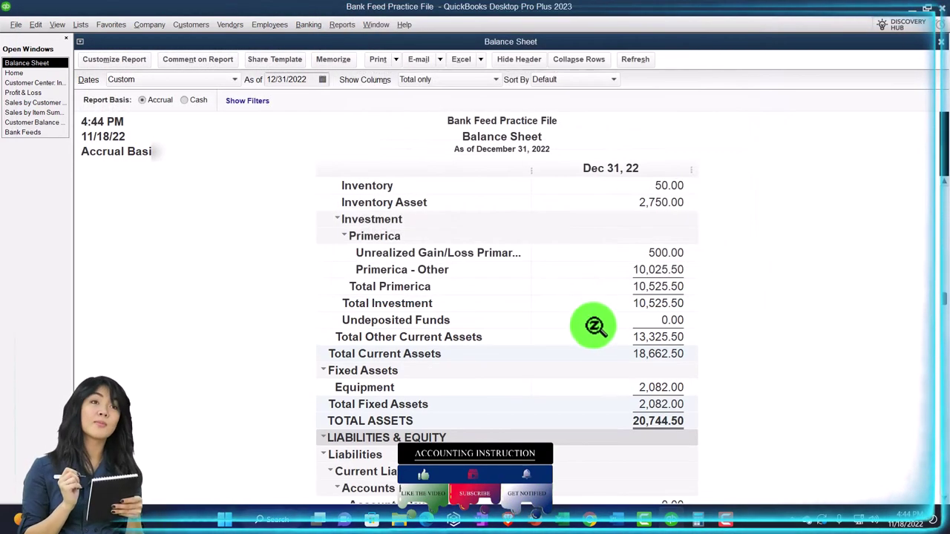
pyautogui.doubleClick(668, 320)
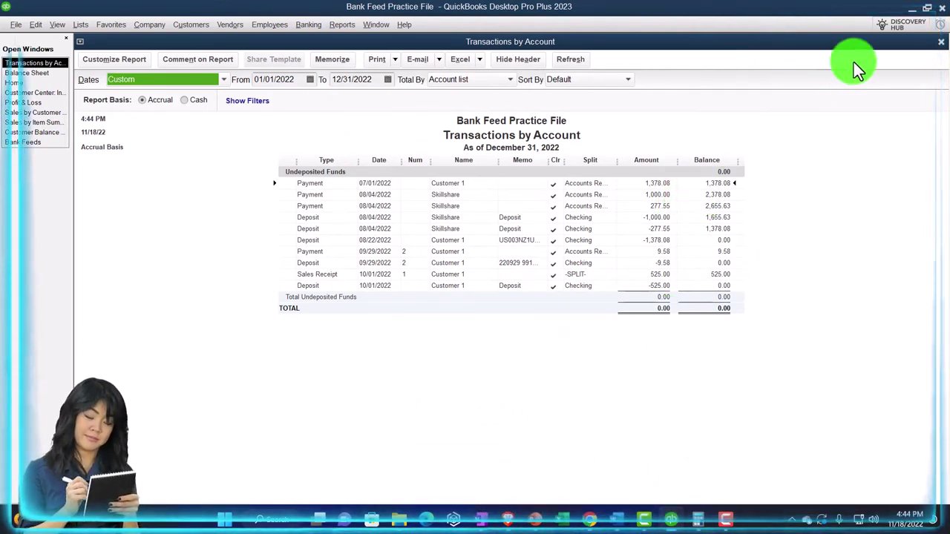
pyautogui.click(940, 43)
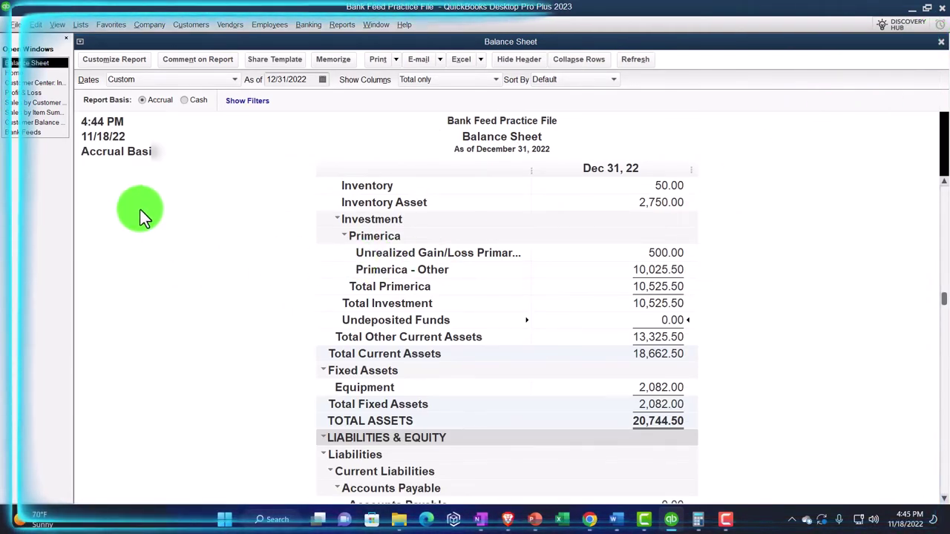
# Sort the unrecognized bank feed transactions by deposit amount and look through them for the Skillshare deposit
pyautogui.click(33, 134)
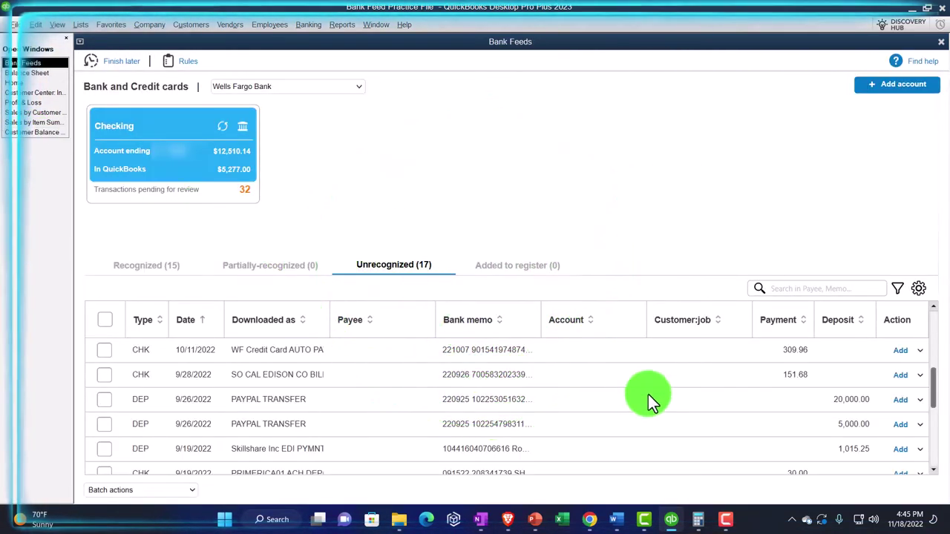
pyautogui.click(838, 319)
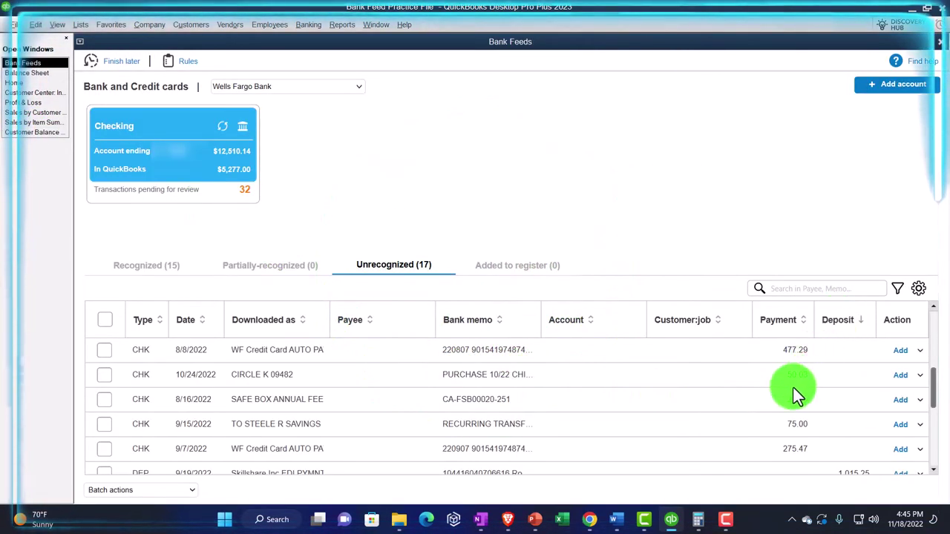
pyautogui.click(838, 322)
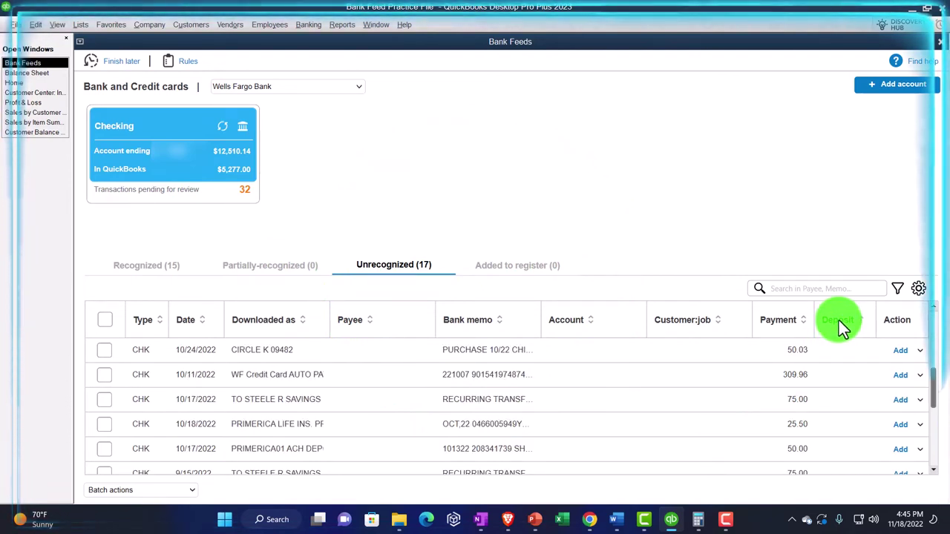
pyautogui.click(839, 320)
pyautogui.click(838, 321)
pyautogui.click(839, 321)
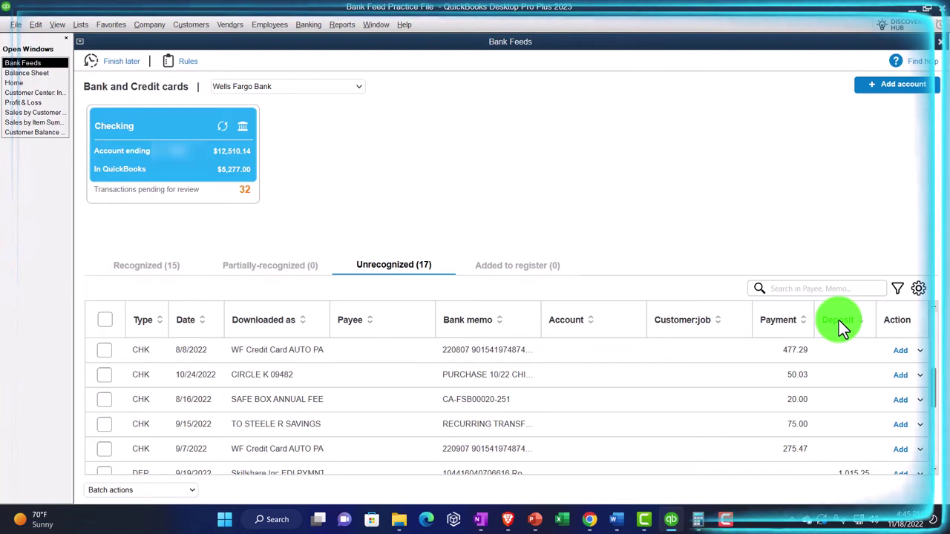
pyautogui.scroll(-2, 549, 413)
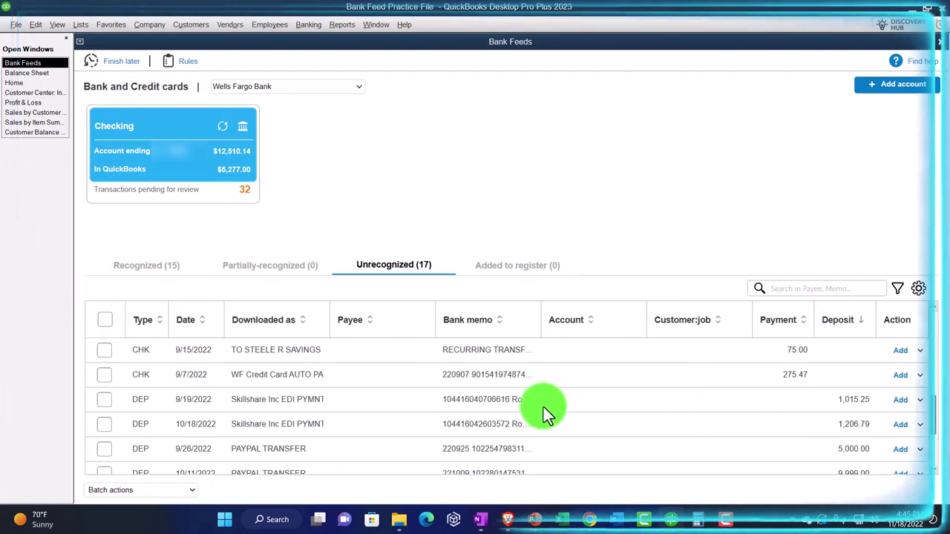
pyautogui.scroll(1, 406, 406)
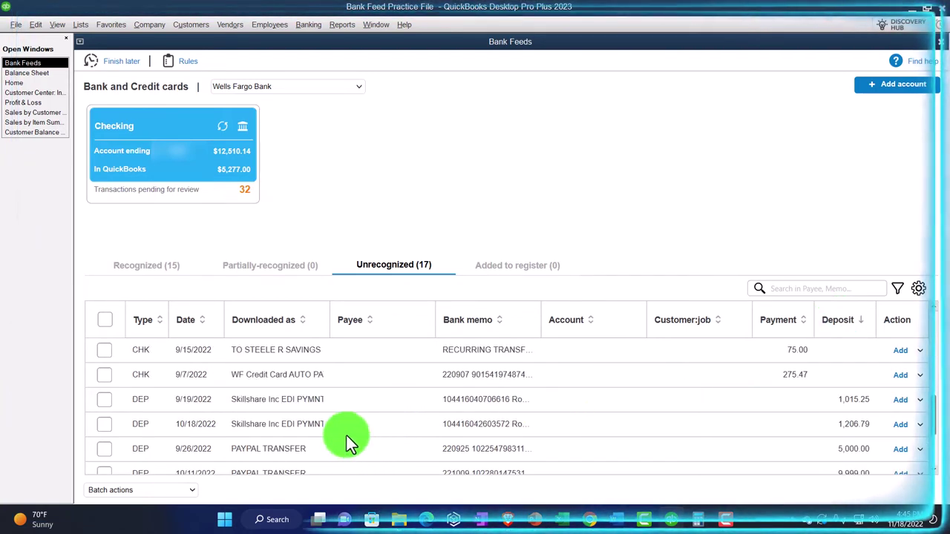
pyautogui.scroll(-1, 347, 435)
pyautogui.scroll(2, 346, 434)
pyautogui.scroll(1, 346, 432)
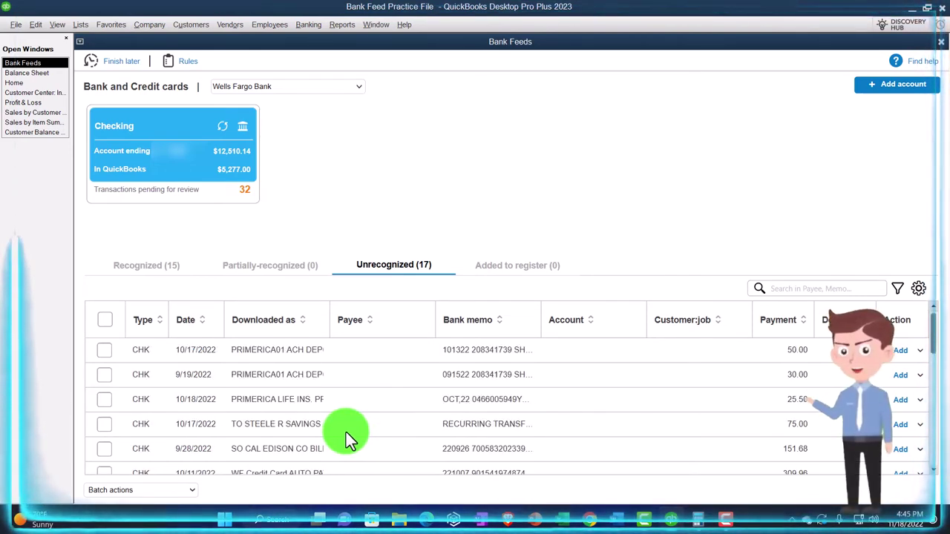
# Inspect the recorded deposit behind the auto-matched 8/17/2022 Skillshare bank feed entry and mark the entry as not a match
pyautogui.click(146, 267)
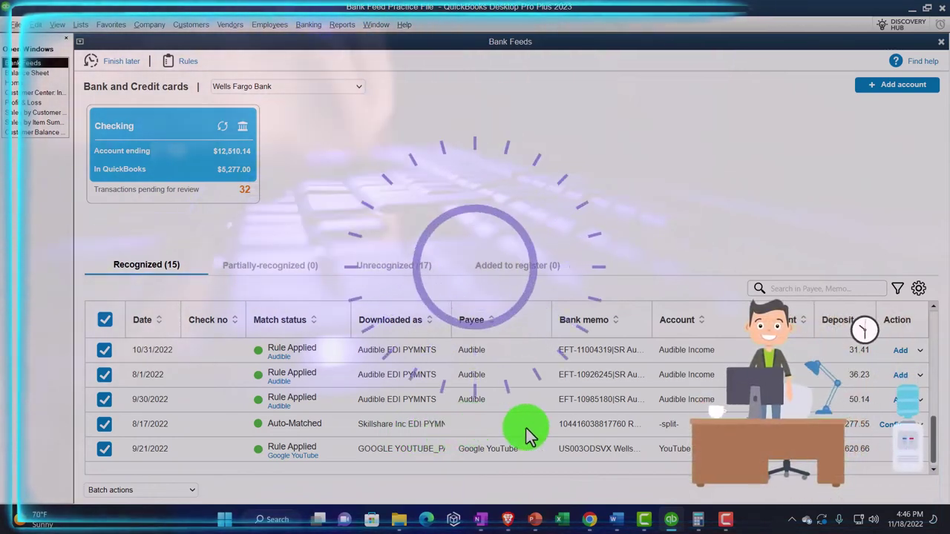
pyautogui.click(920, 424)
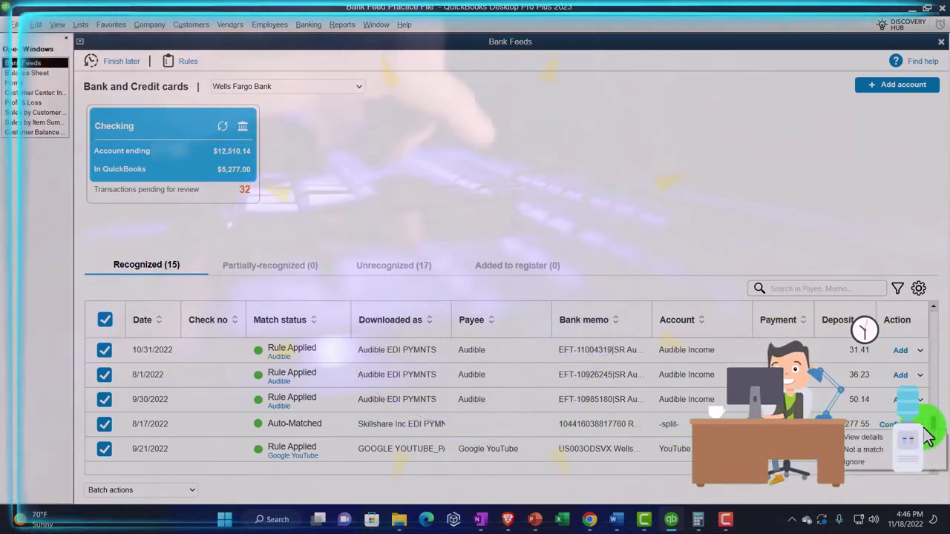
pyautogui.click(909, 437)
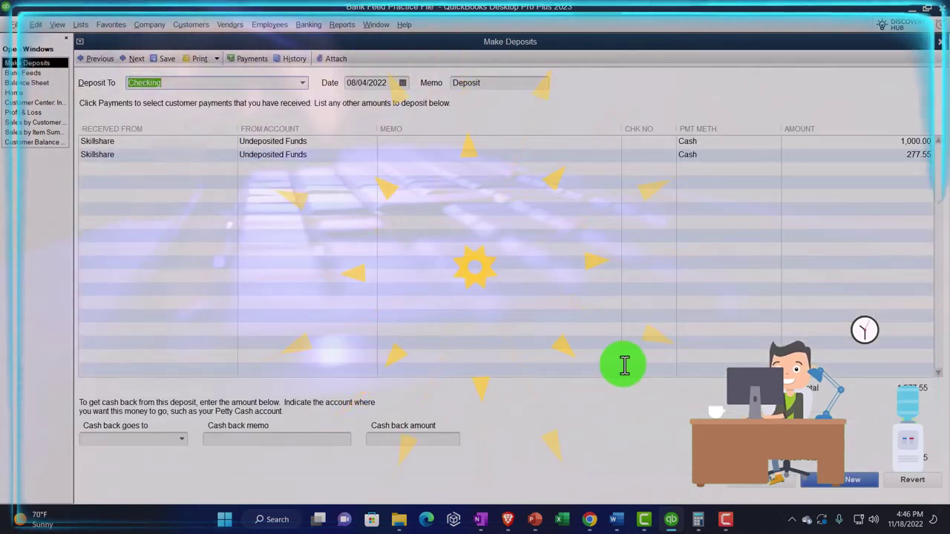
pyautogui.press('Escape')
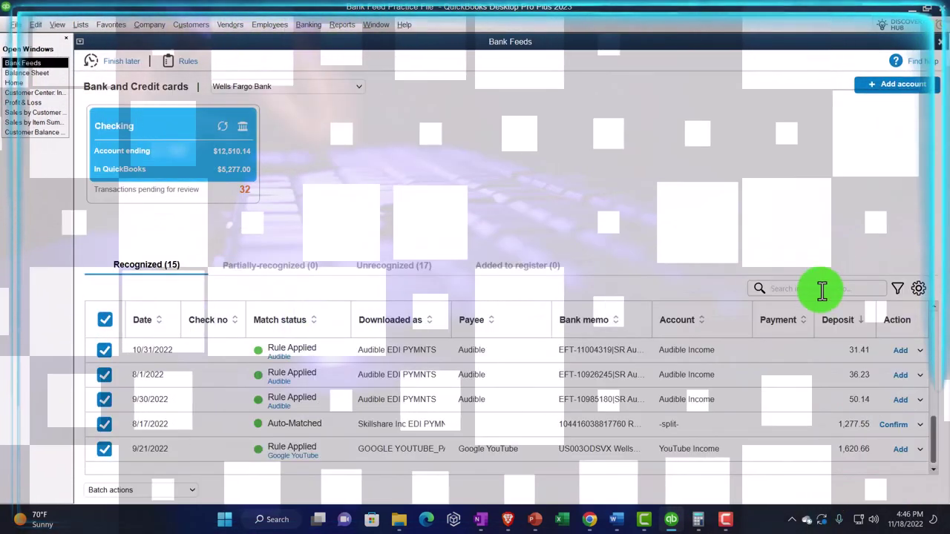
pyautogui.click(924, 431)
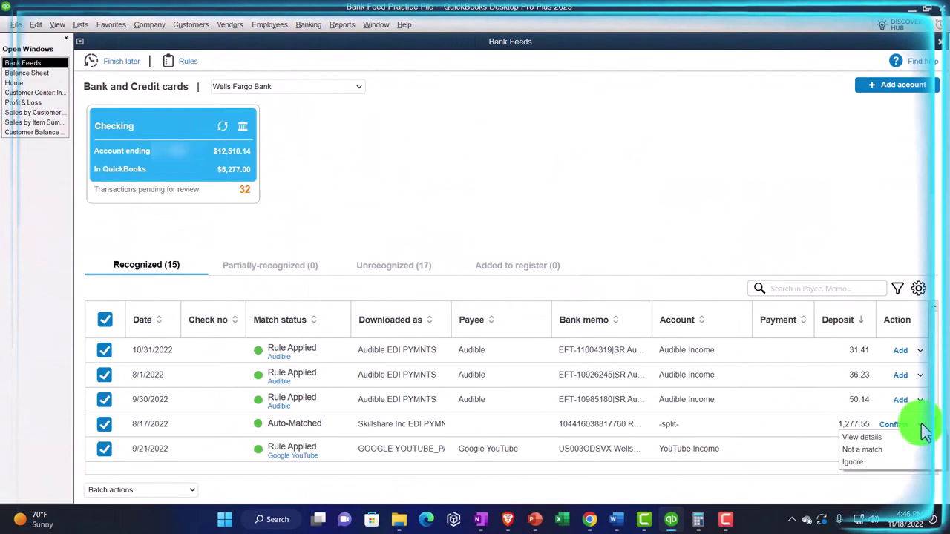
pyautogui.click(887, 451)
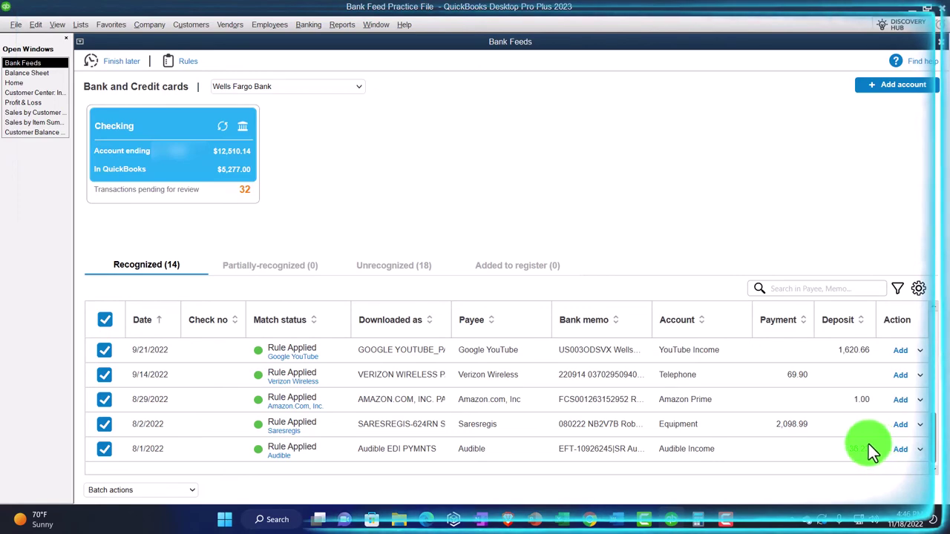
# View the existing transactions offered as matches for the 9/21/2022 Google YouTube deposit, closing the window without saving
pyautogui.click(920, 351)
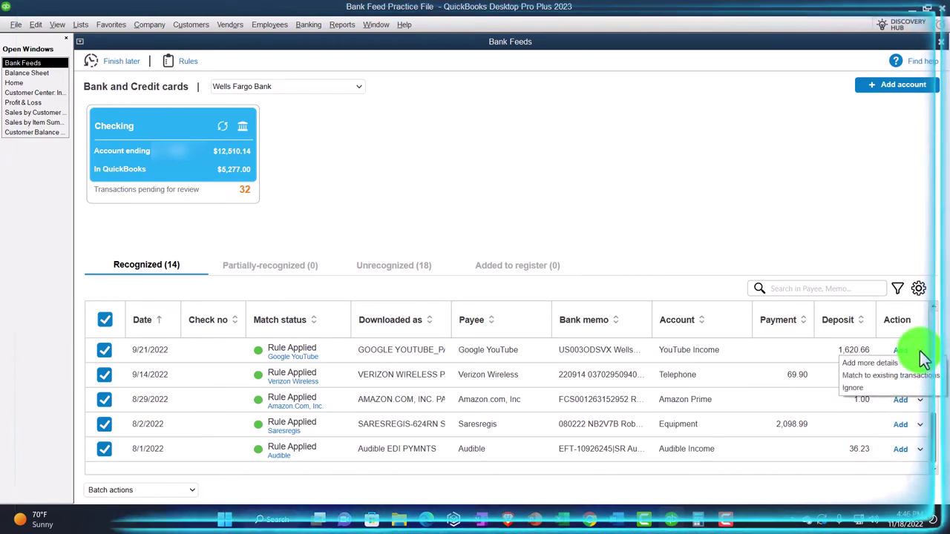
pyautogui.click(890, 375)
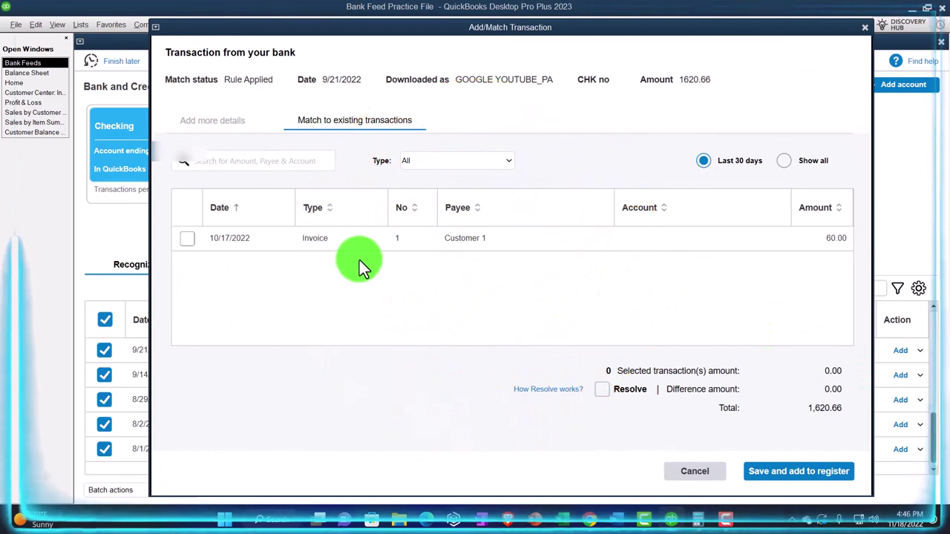
pyautogui.click(863, 28)
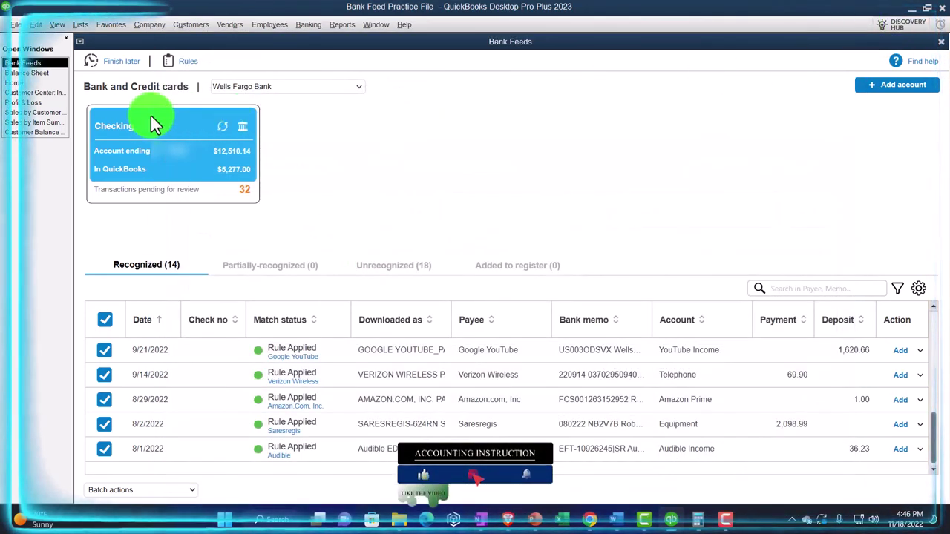
# Return to the Balance Sheet and review the transaction detail behind the Checking balance, closing the detail again
pyautogui.click(35, 74)
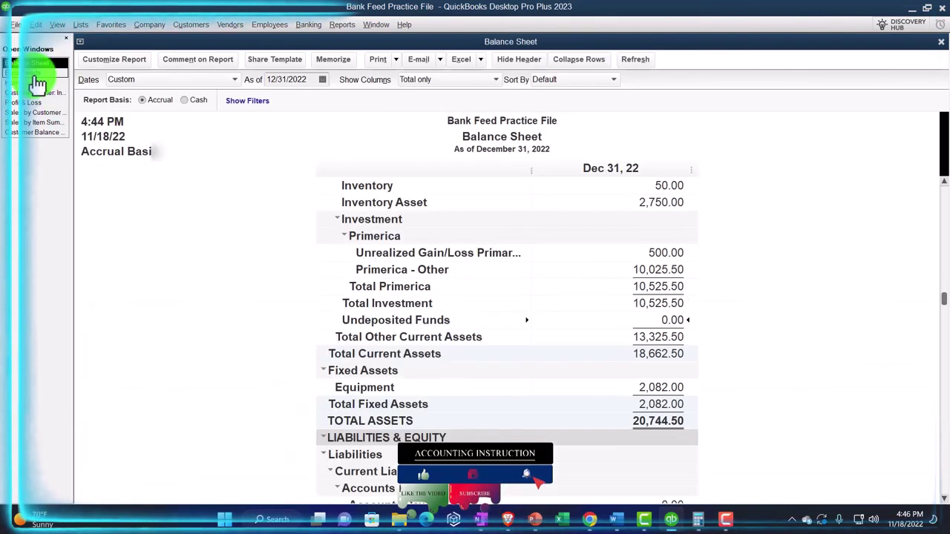
pyautogui.scroll(4, 467, 337)
pyautogui.doubleClick(643, 241)
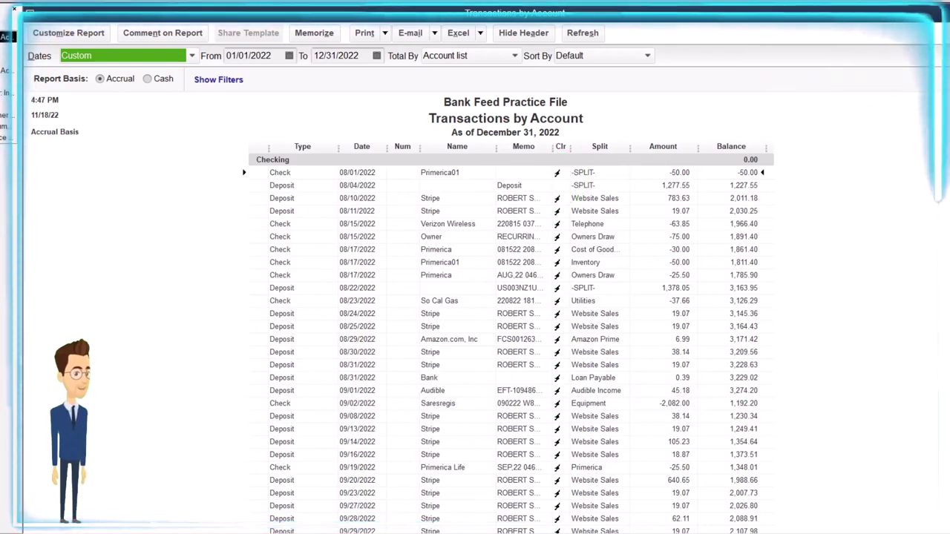
pyautogui.press('Escape')
# Open the Trial Balance report and set its date range from 01/01/2022 to 12/31/2022
pyautogui.click(291, 9)
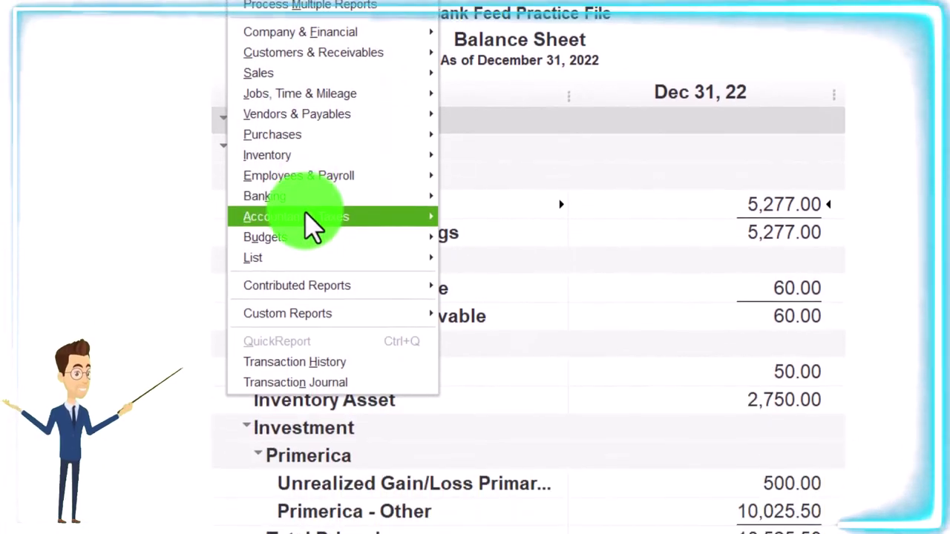
pyautogui.moveTo(361, 392)
pyautogui.click(475, 165)
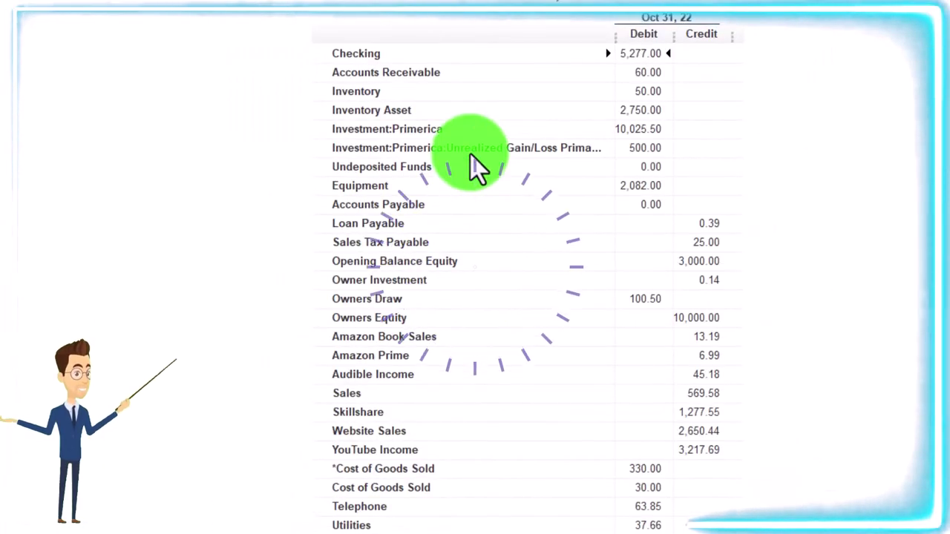
pyautogui.write('01/01/2')
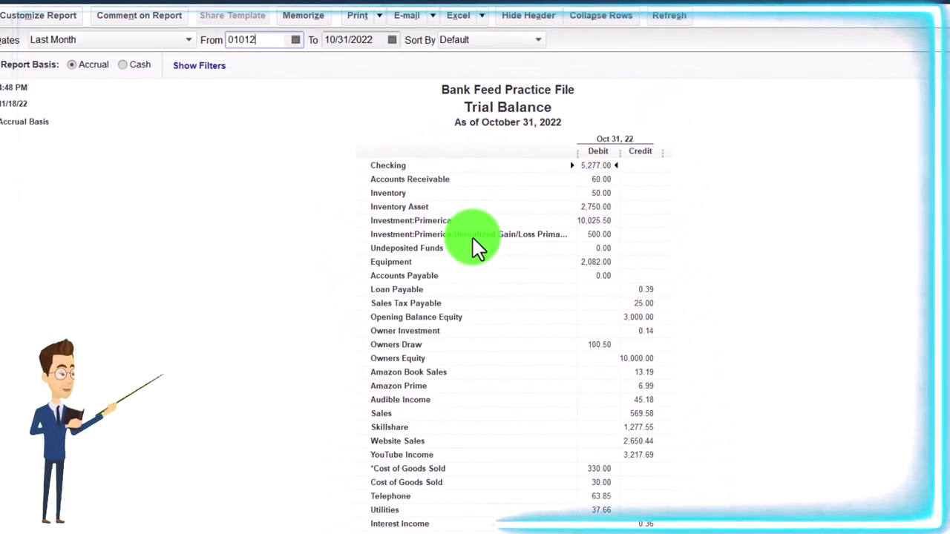
pyautogui.write('022')
pyautogui.press('Tab')
pyautogui.write('12/31/2022')
pyautogui.press('Tab')
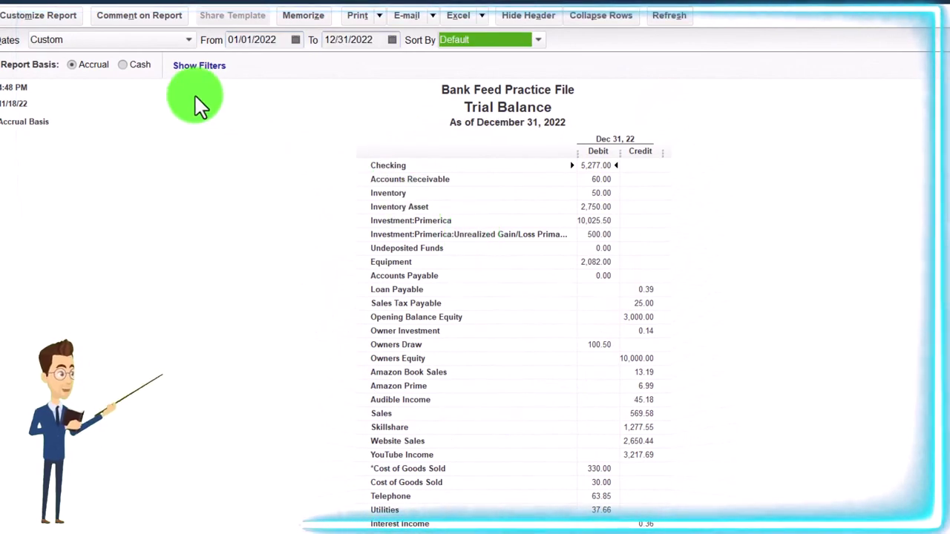
# Customize the Trial Balance by setting the column label font to size 14 and applying the change to all related fonts
pyautogui.click(58, 16)
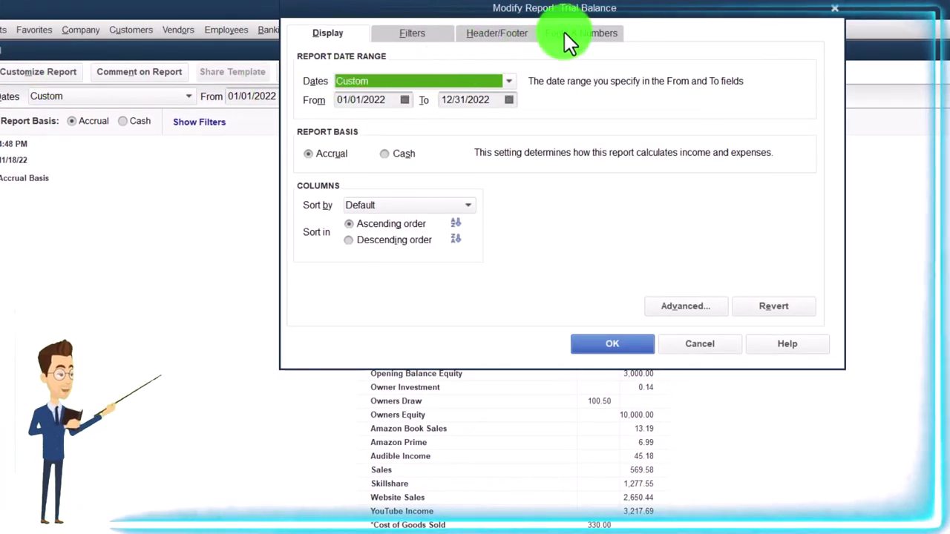
pyautogui.click(565, 34)
pyautogui.click(504, 226)
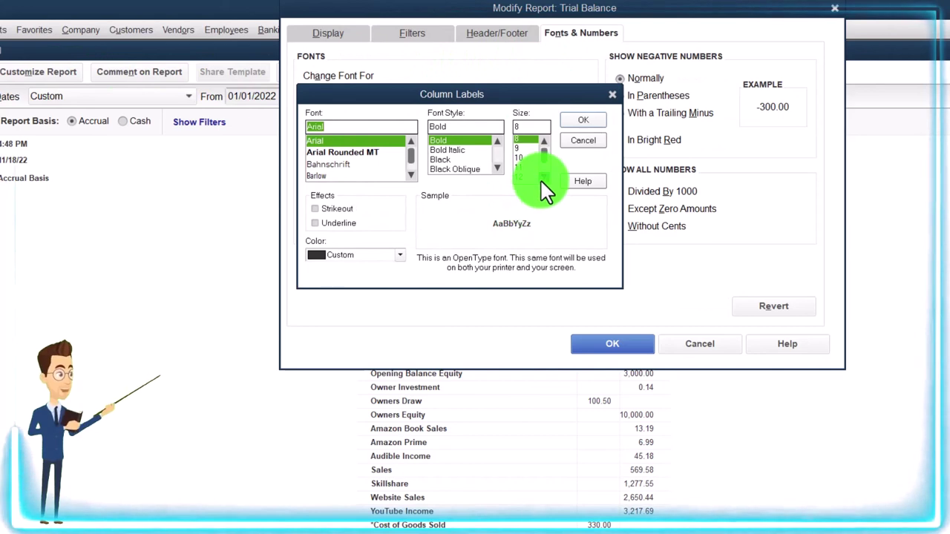
pyautogui.click(530, 177)
pyautogui.click(542, 177)
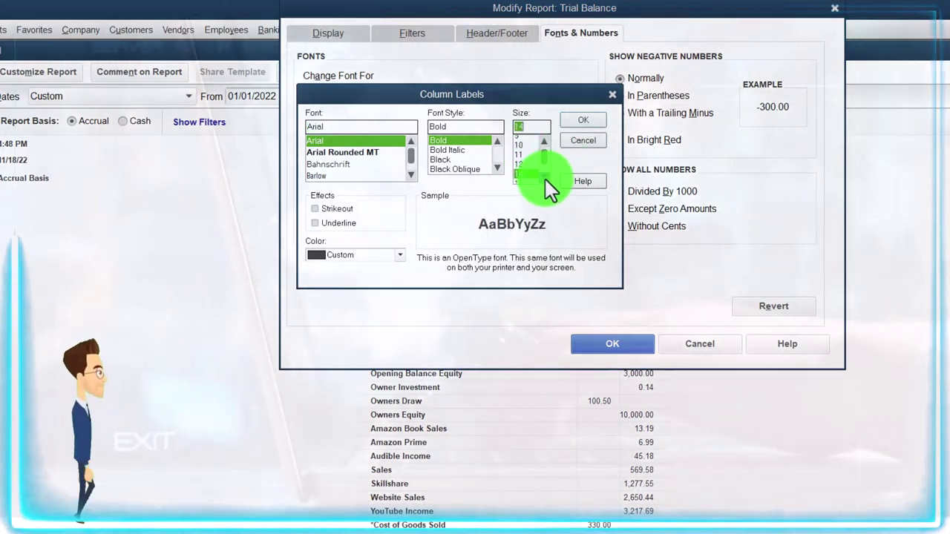
pyautogui.click(582, 121)
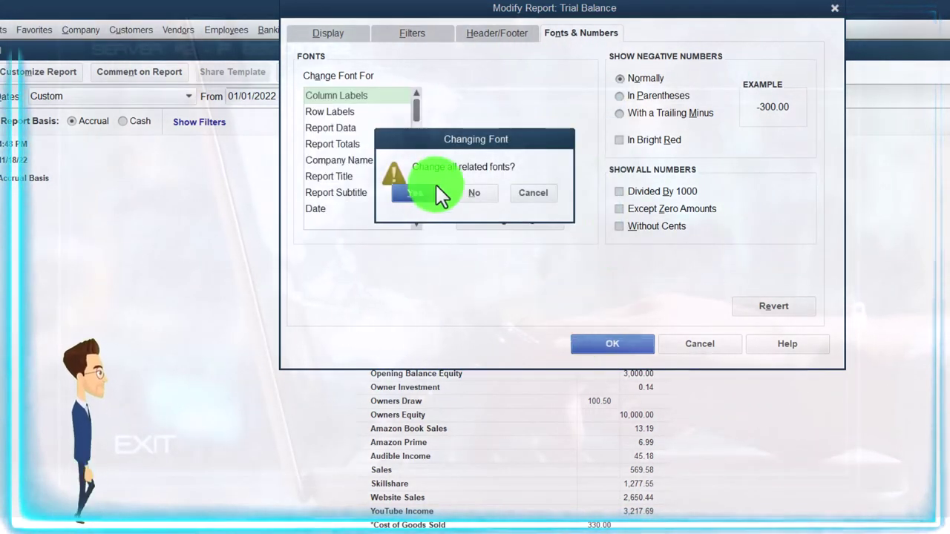
pyautogui.click(439, 187)
pyautogui.click(605, 342)
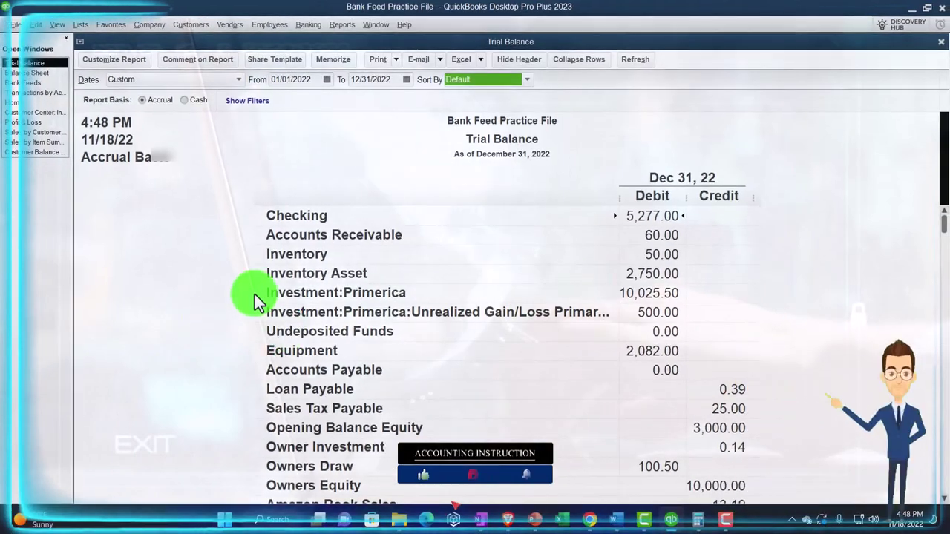
# Review the Trial Balance account by account, from Checking down to the debit and credit totals
pyautogui.click(660, 231)
pyautogui.press('Down')
pyautogui.press('Down')
pyautogui.press('Down')
pyautogui.press('Down')
pyautogui.press('Down')
pyautogui.press('Down')
pyautogui.press('Down')
pyautogui.press('Down')
pyautogui.press('Down')
pyautogui.press('Down')
pyautogui.press('Down')
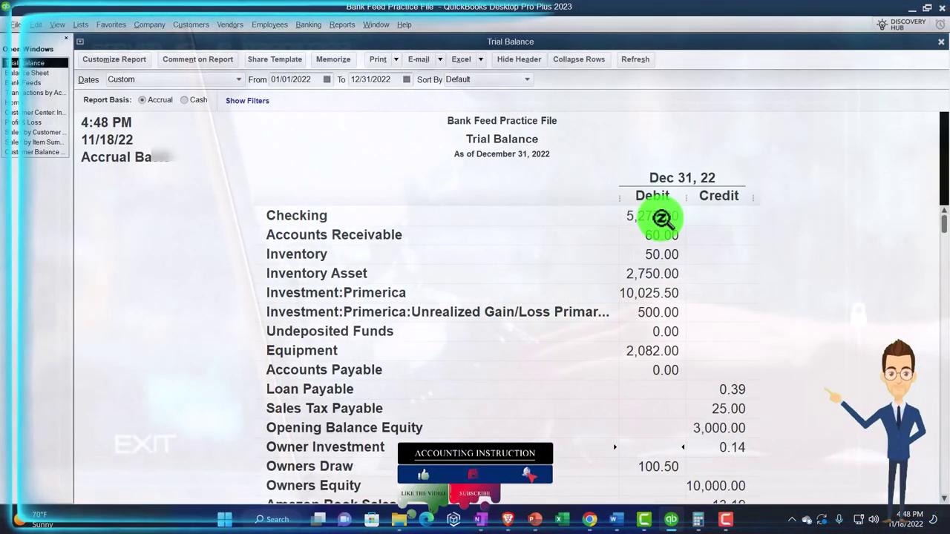
pyautogui.press('Down')
pyautogui.press('Down')
pyautogui.press('Down')
pyautogui.press('Down')
pyautogui.press('Down')
pyautogui.press('Down')
pyautogui.press('Down')
pyautogui.press('Down')
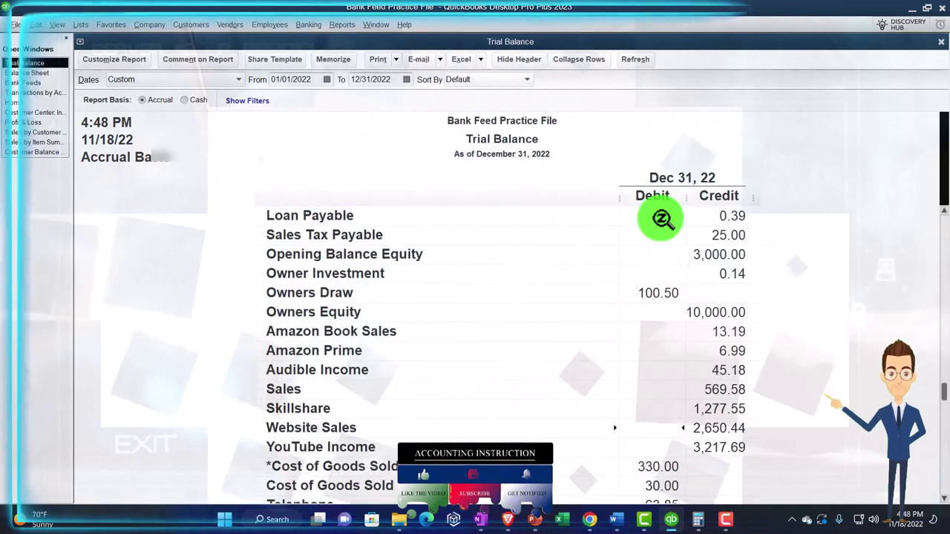
pyautogui.press('Down')
pyautogui.press('Down')
pyautogui.press('Down')
pyautogui.press('Down')
pyautogui.press('Down')
pyautogui.press('Down')
pyautogui.press('Down')
pyautogui.press('Down')
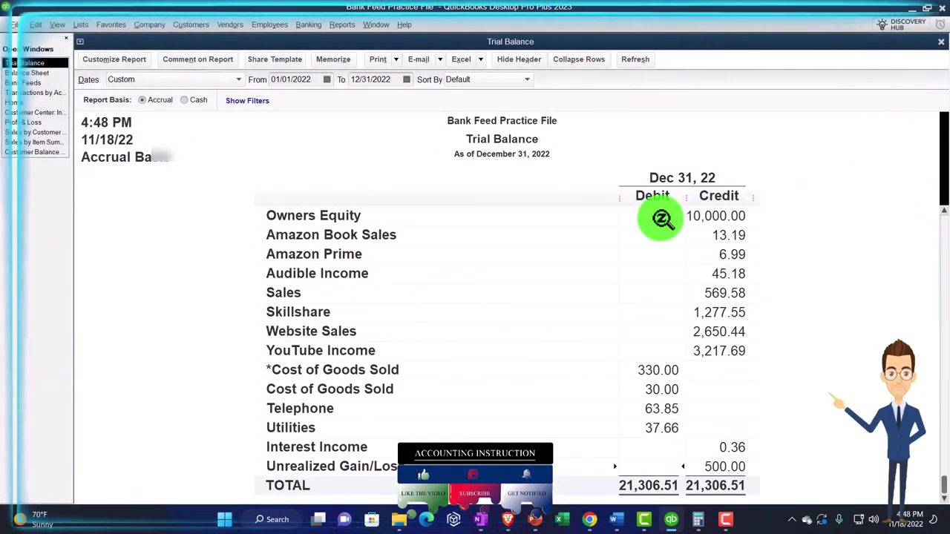